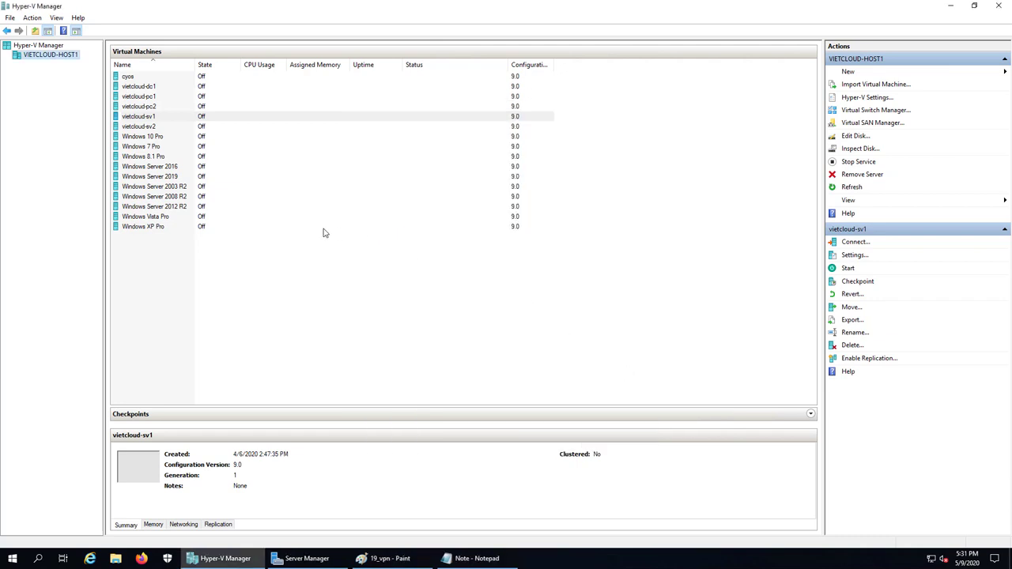
# - Revert vietcloud-dc1 to its previous checkpoint
pyautogui.click(145, 86)
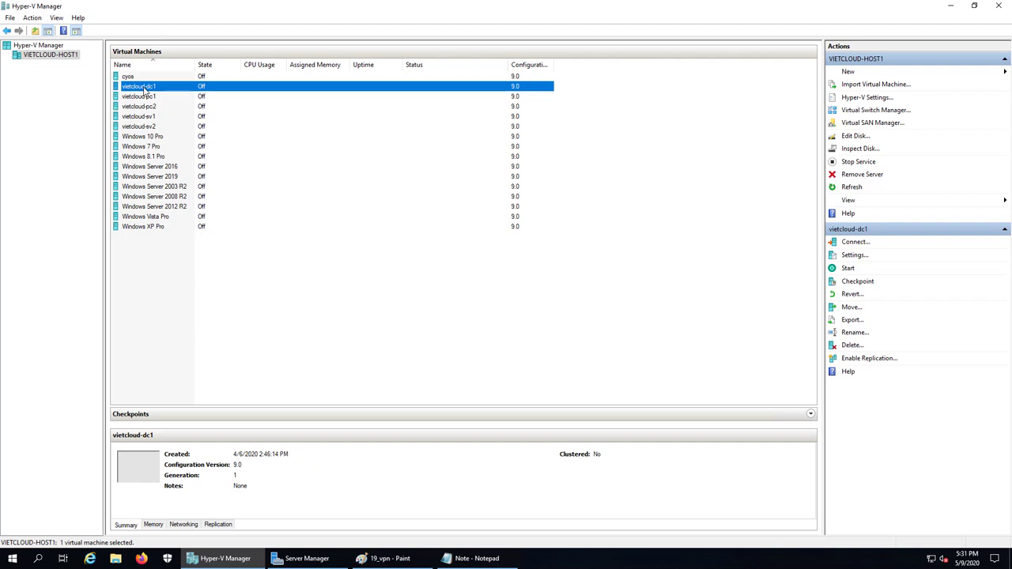
pyautogui.rightClick(145, 88)
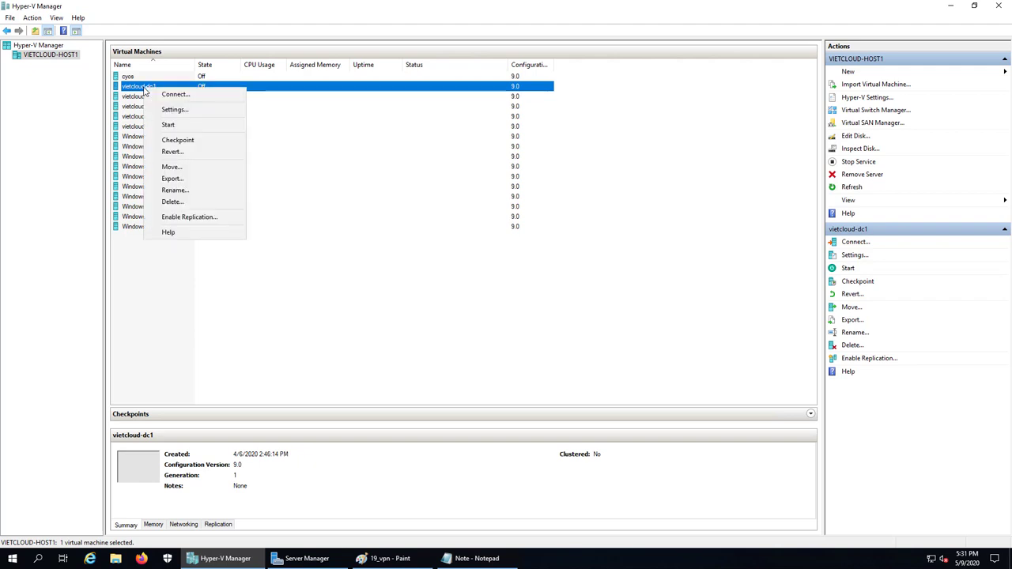
pyautogui.click(187, 152)
pyautogui.click(519, 292)
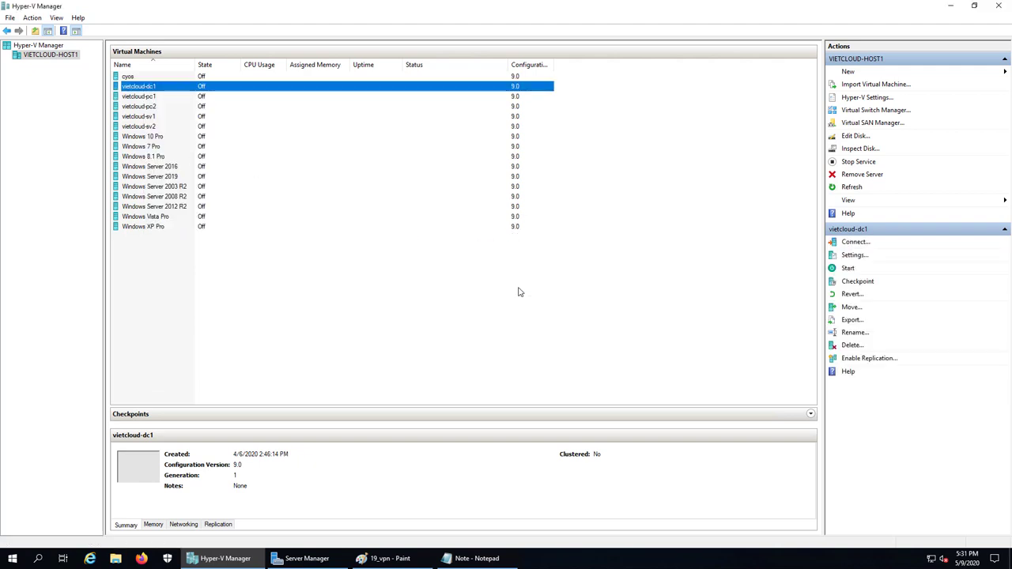
# - Verify dc1's adapter is on the 192.168.254.0/24 switch, start it, and view the 19_vpn diagram
pyautogui.rightClick(129, 88)
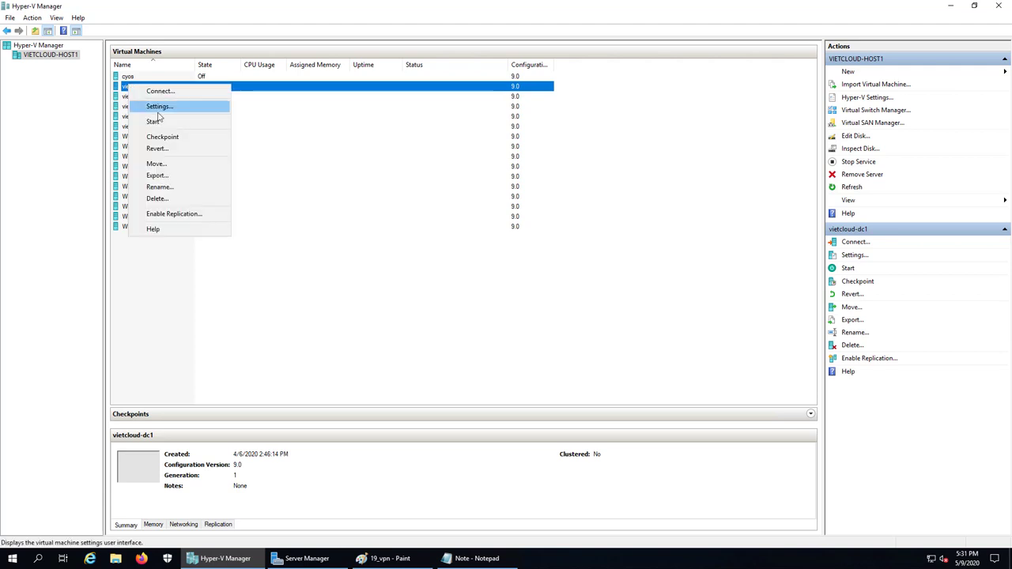
pyautogui.click(156, 106)
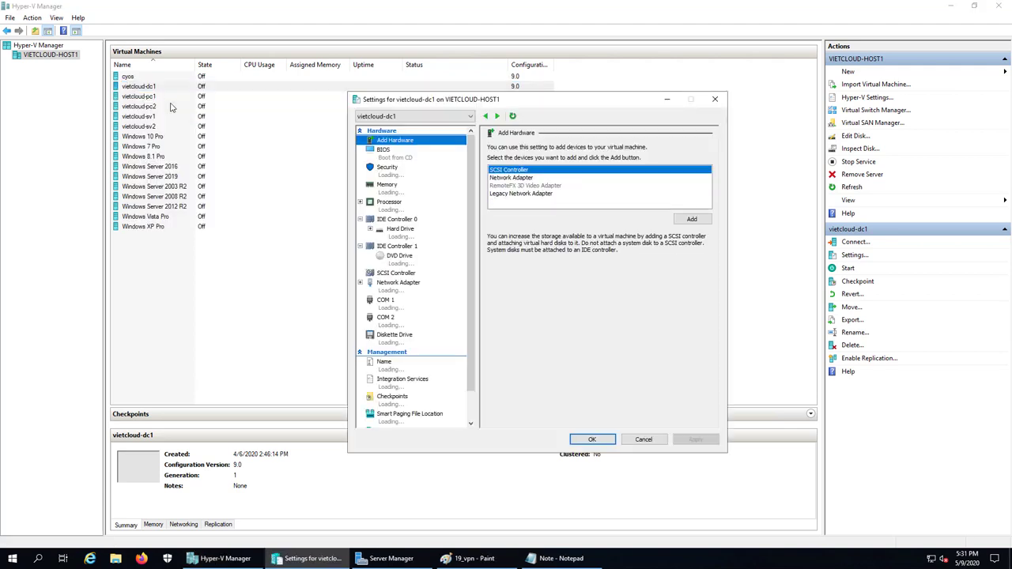
pyautogui.click(405, 293)
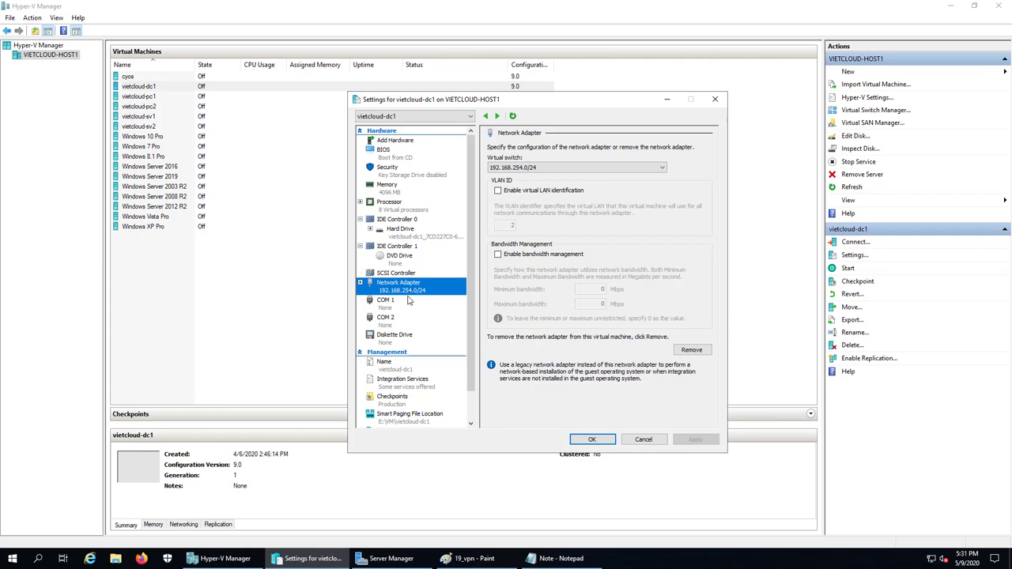
pyautogui.click(592, 440)
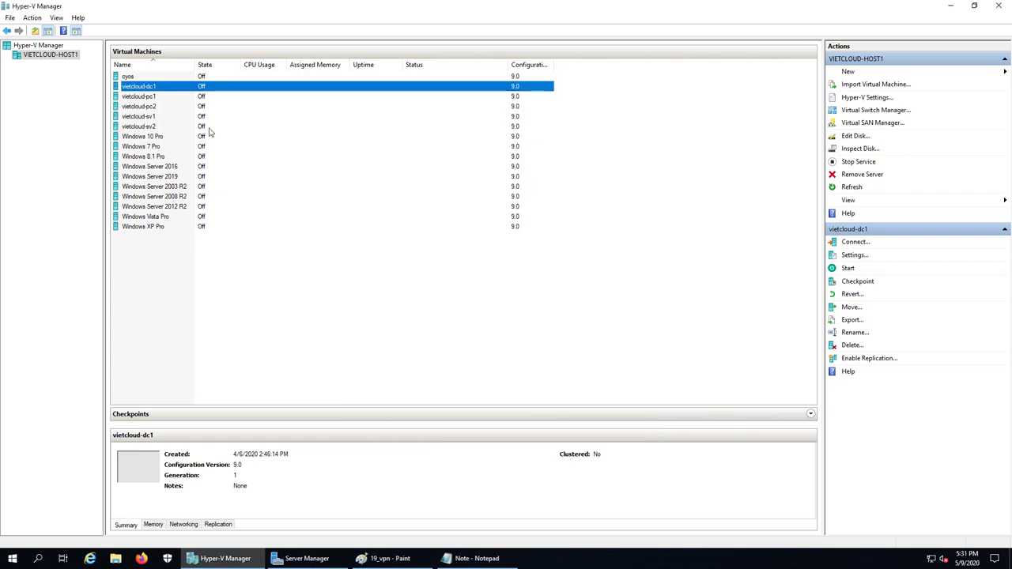
pyautogui.rightClick(167, 88)
pyautogui.click(189, 128)
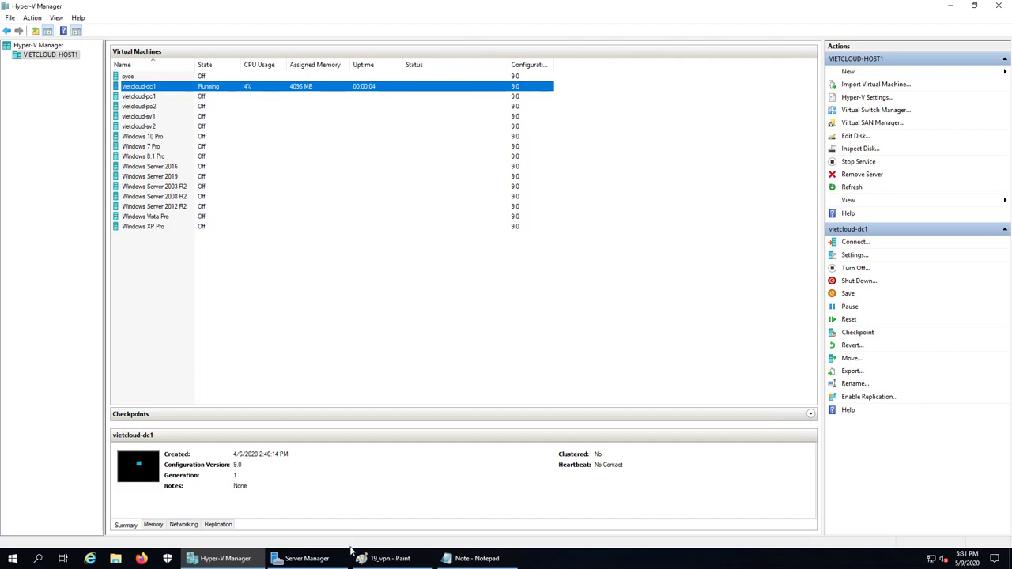
pyautogui.click(391, 559)
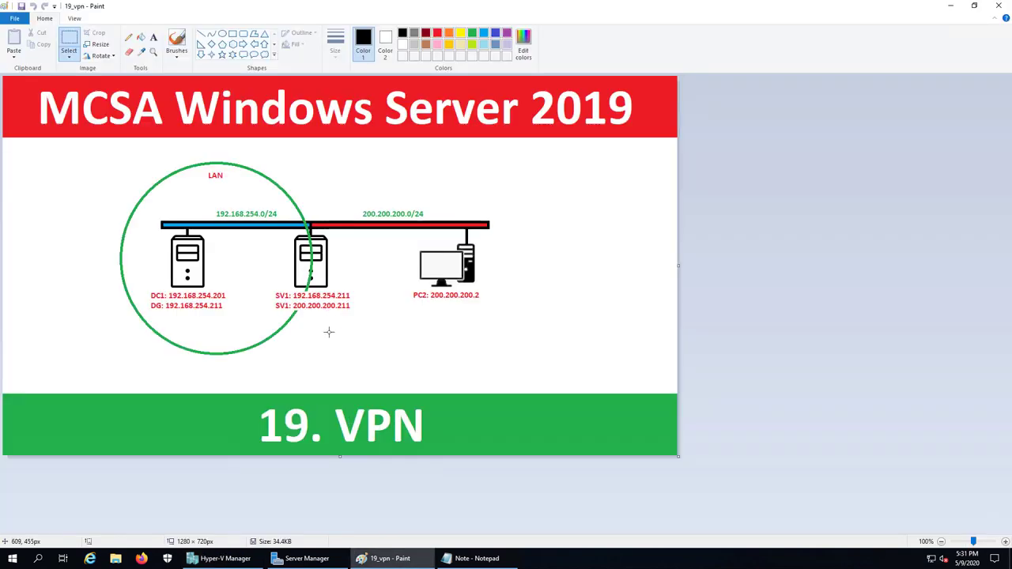
# - Revert vietcloud-sv1 to its previous checkpoint
pyautogui.click(221, 559)
pyautogui.click(150, 117)
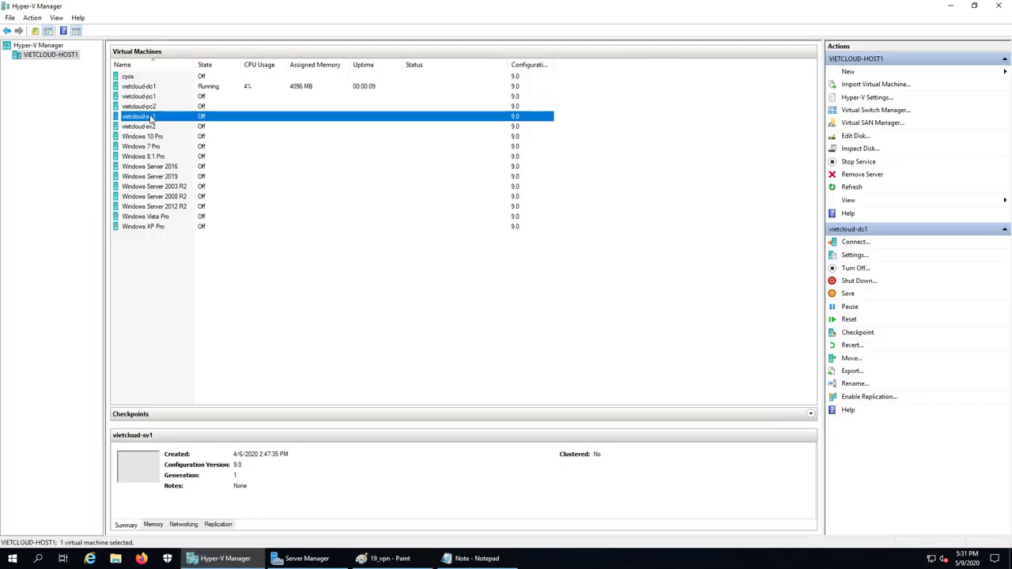
pyautogui.rightClick(151, 117)
pyautogui.click(185, 178)
pyautogui.click(521, 287)
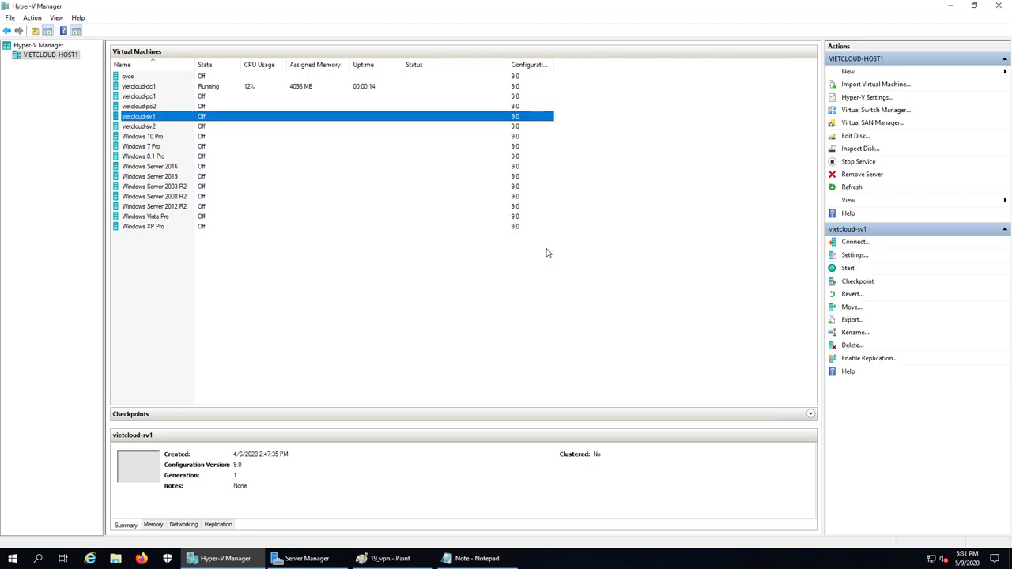
# - Add a second network adapter on the 200.200.200.0/24 switch to vietcloud-sv1 and start it
pyautogui.rightClick(148, 118)
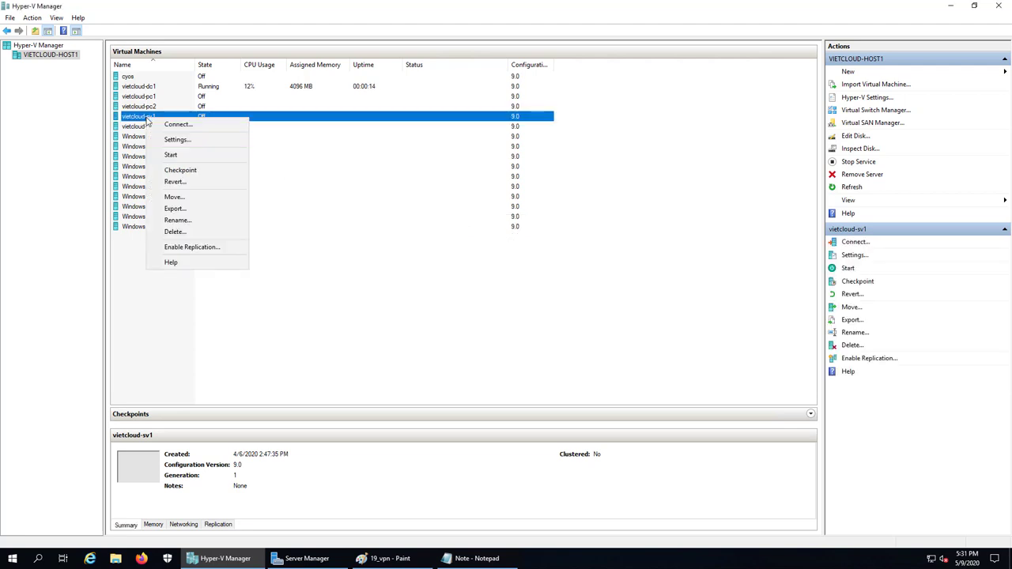
pyautogui.click(170, 138)
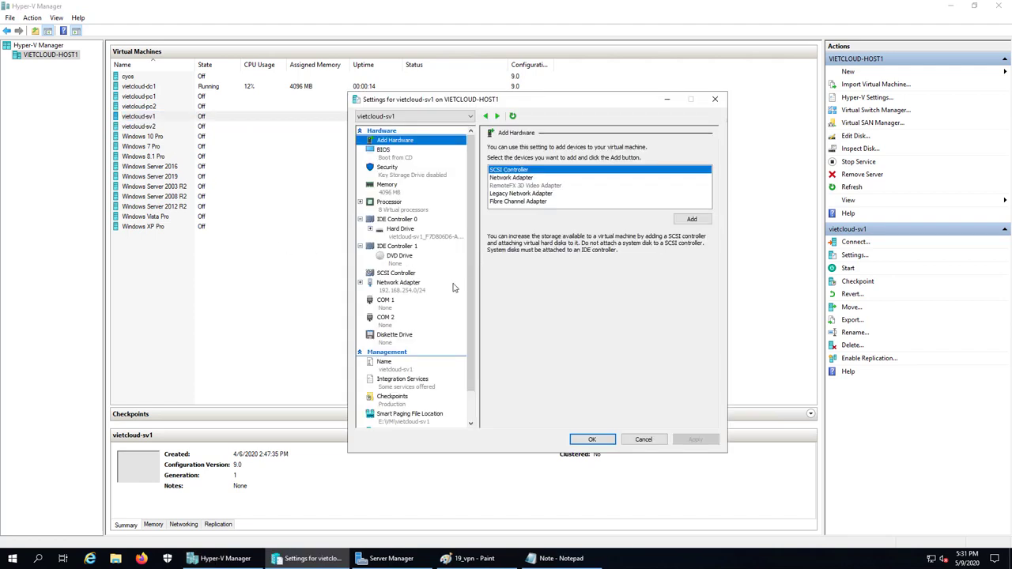
pyautogui.click(408, 291)
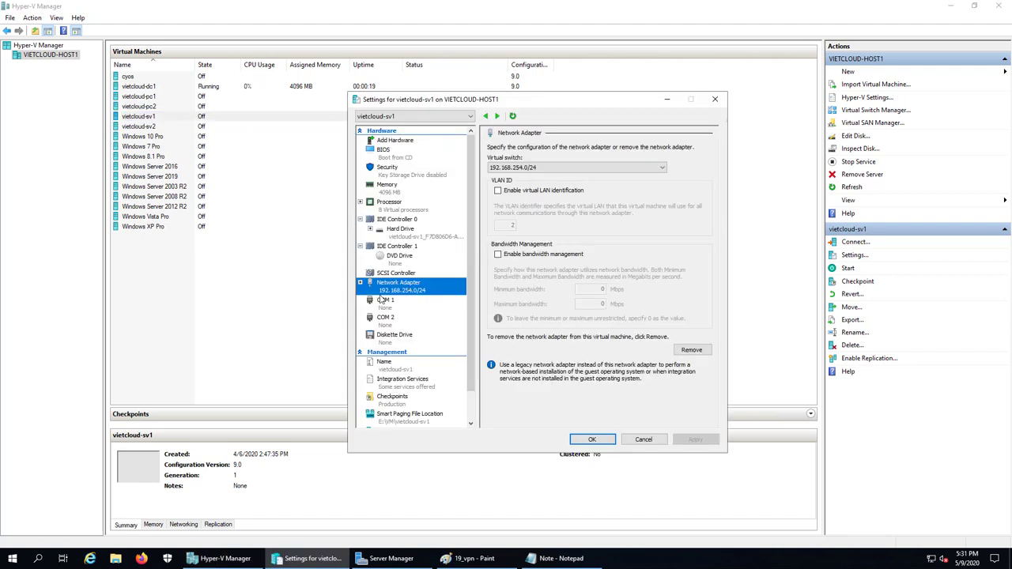
pyautogui.click(399, 157)
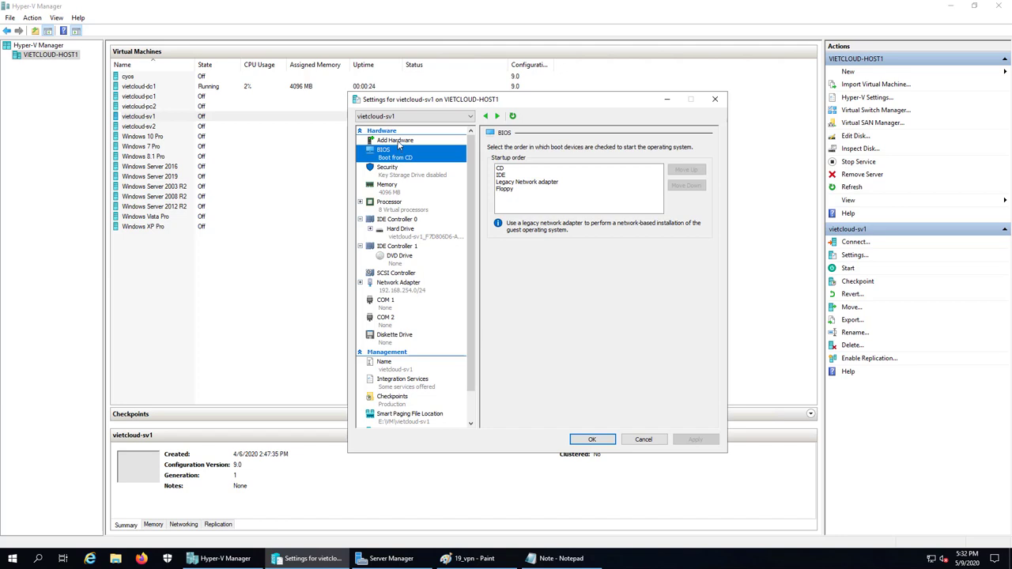
pyautogui.click(399, 143)
pyautogui.click(520, 179)
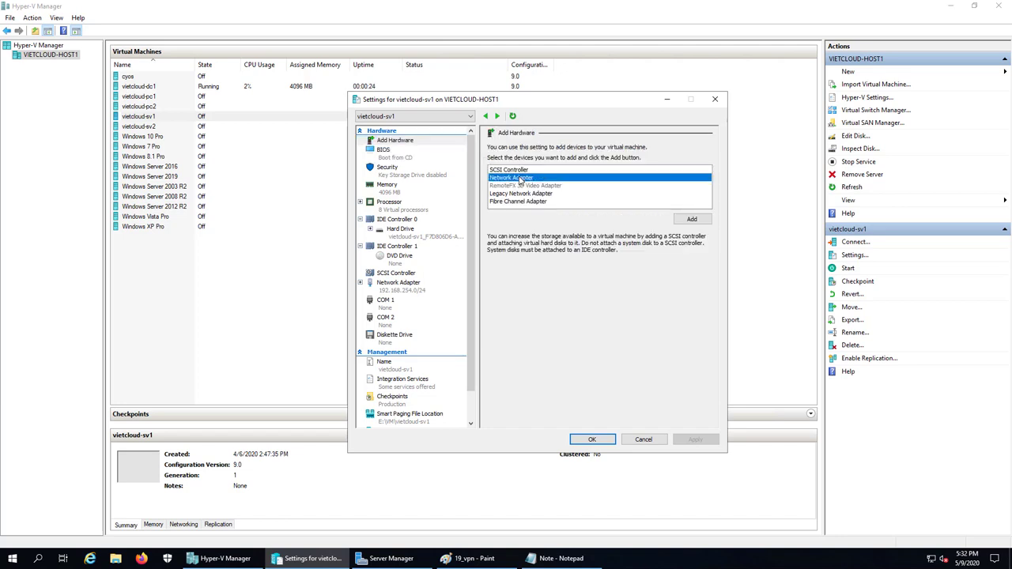
pyautogui.click(691, 219)
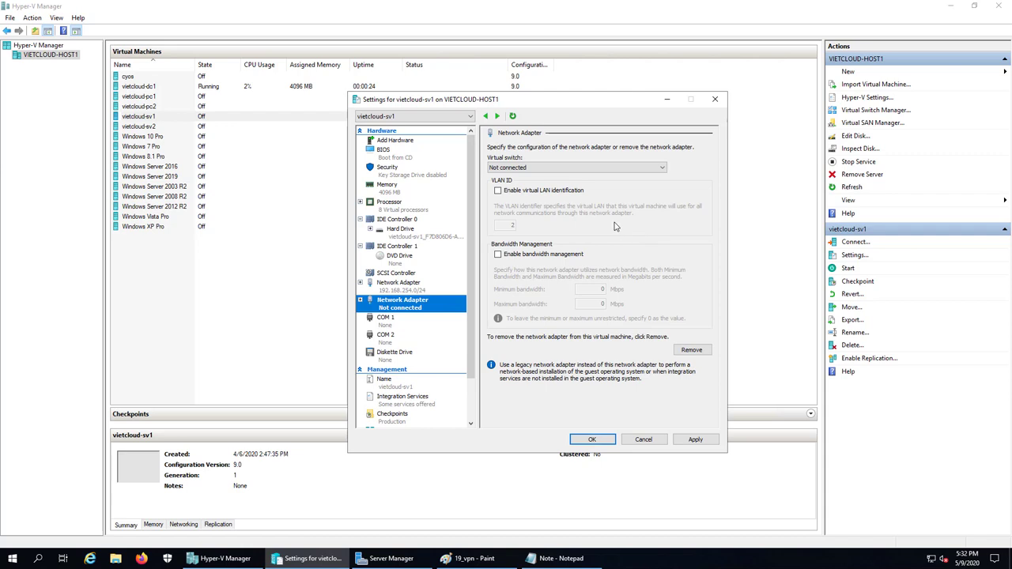
pyautogui.click(554, 167)
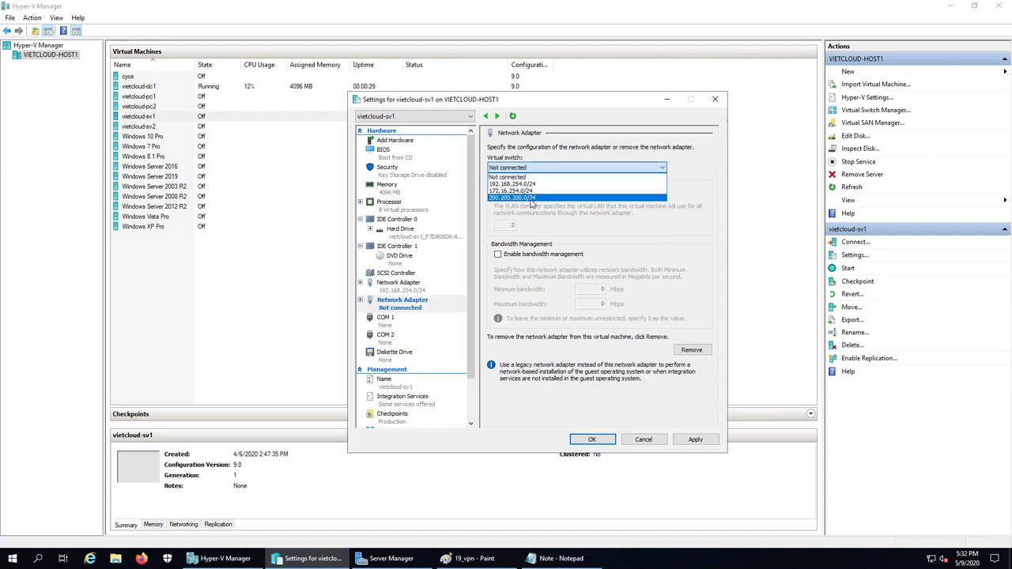
pyautogui.click(532, 198)
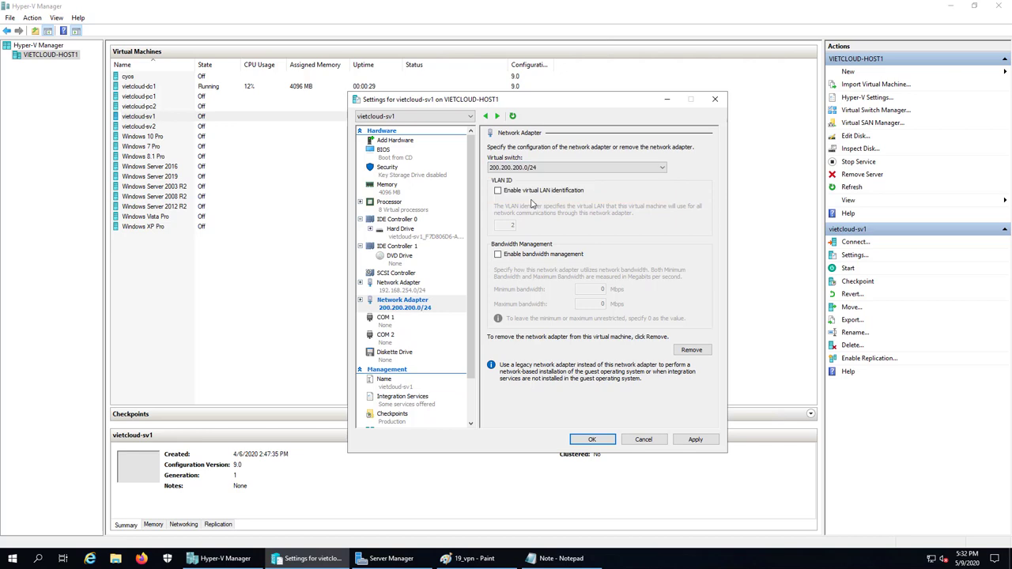
pyautogui.click(591, 440)
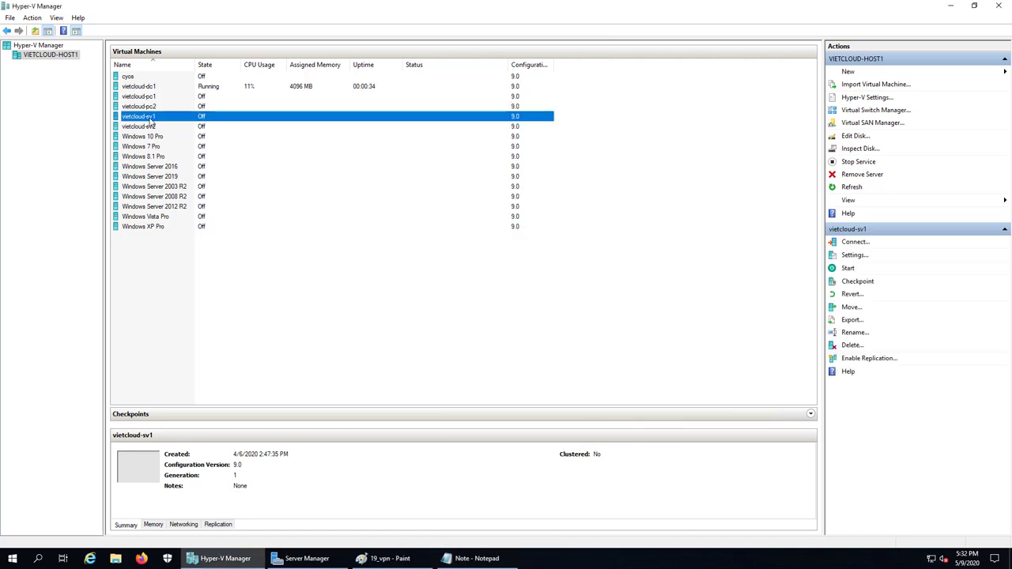
pyautogui.rightClick(160, 117)
pyautogui.click(178, 157)
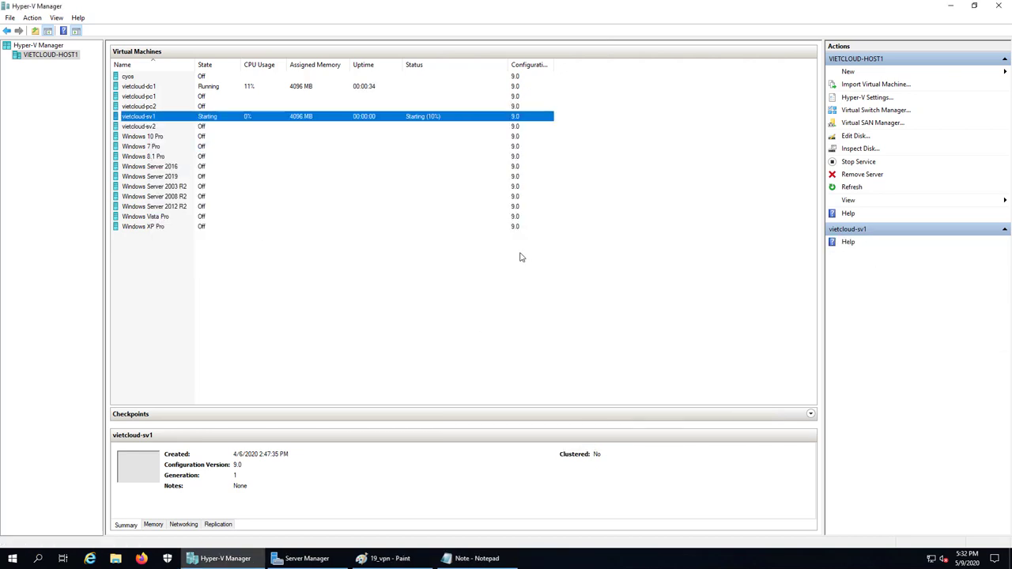
# - After checking the lab diagram, revert vietcloud-pc2 to its previous checkpoint
pyautogui.click(387, 558)
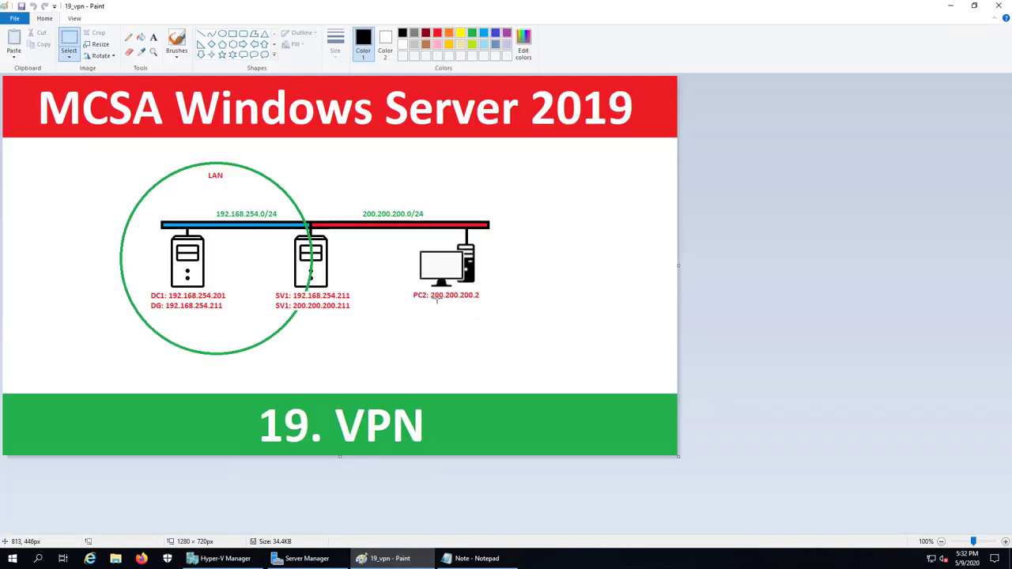
pyautogui.click(225, 558)
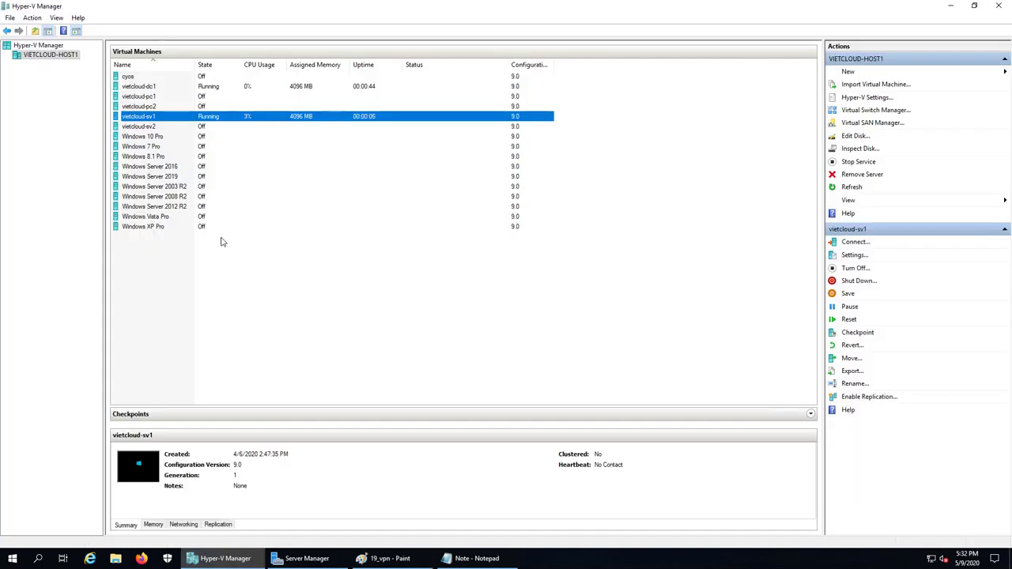
pyautogui.click(150, 106)
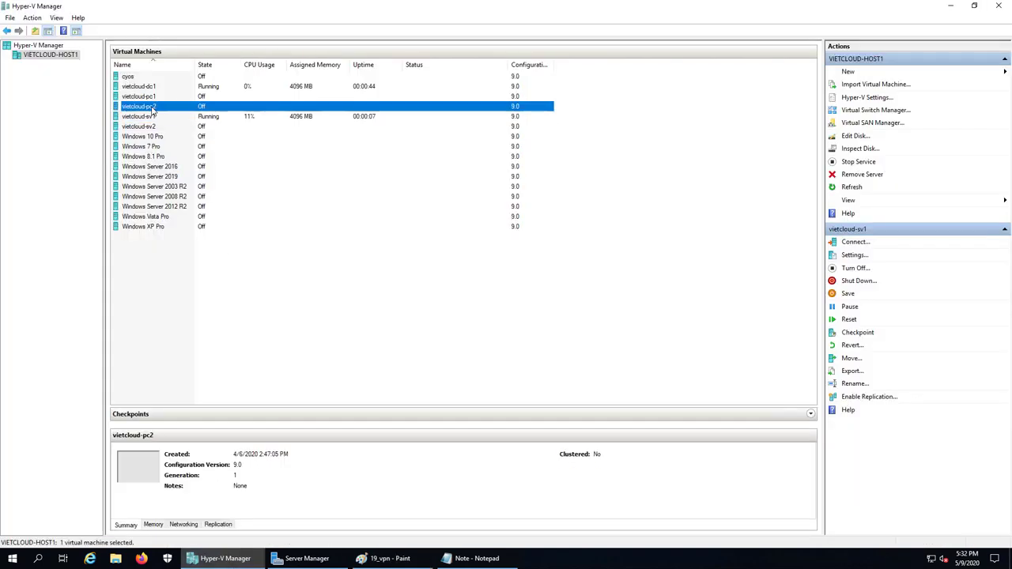
pyautogui.rightClick(151, 107)
pyautogui.click(181, 170)
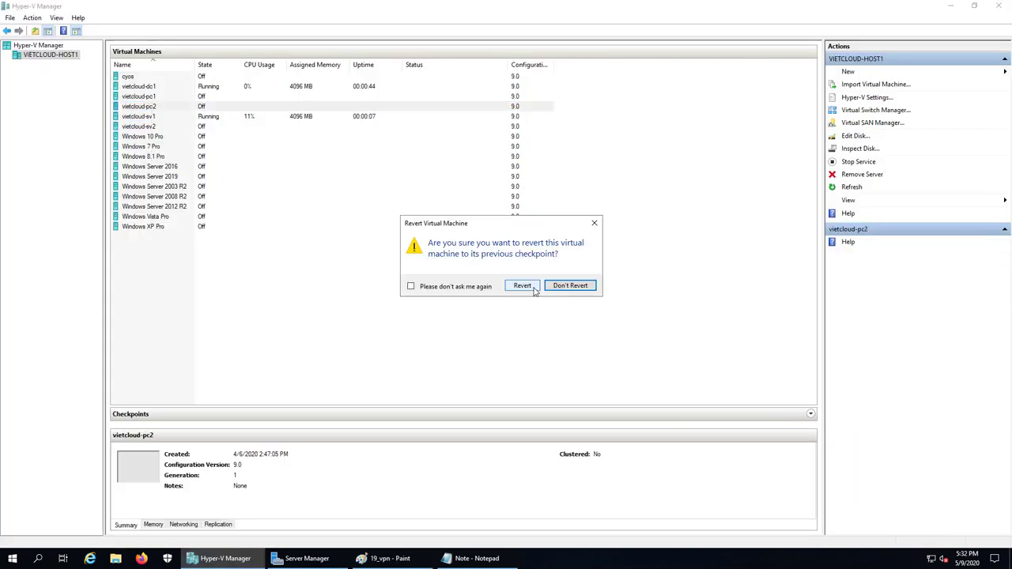
pyautogui.click(535, 290)
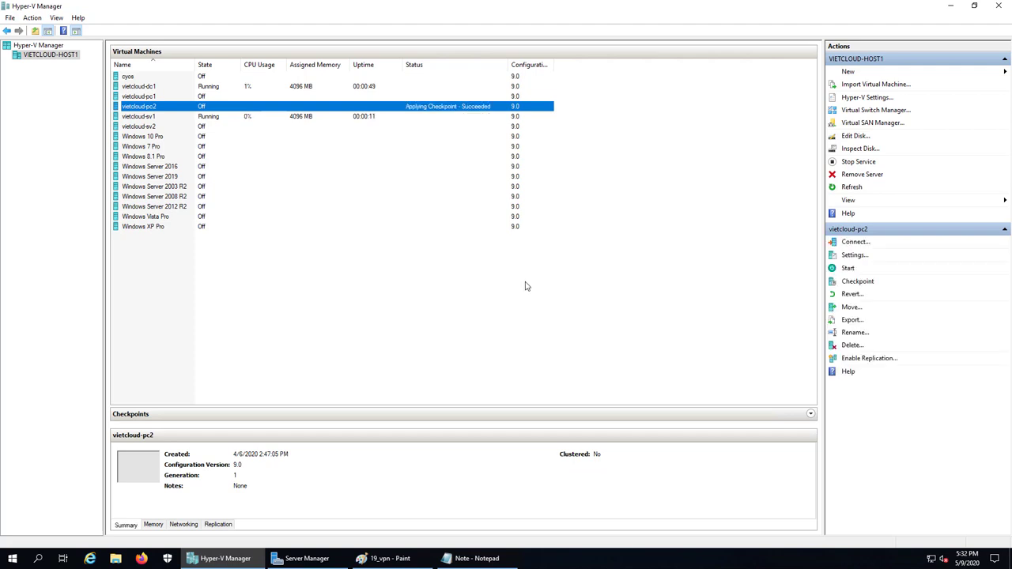
# - Move vietcloud-pc2's network adapter to the 200.200.200.0/24 switch
pyautogui.rightClick(148, 107)
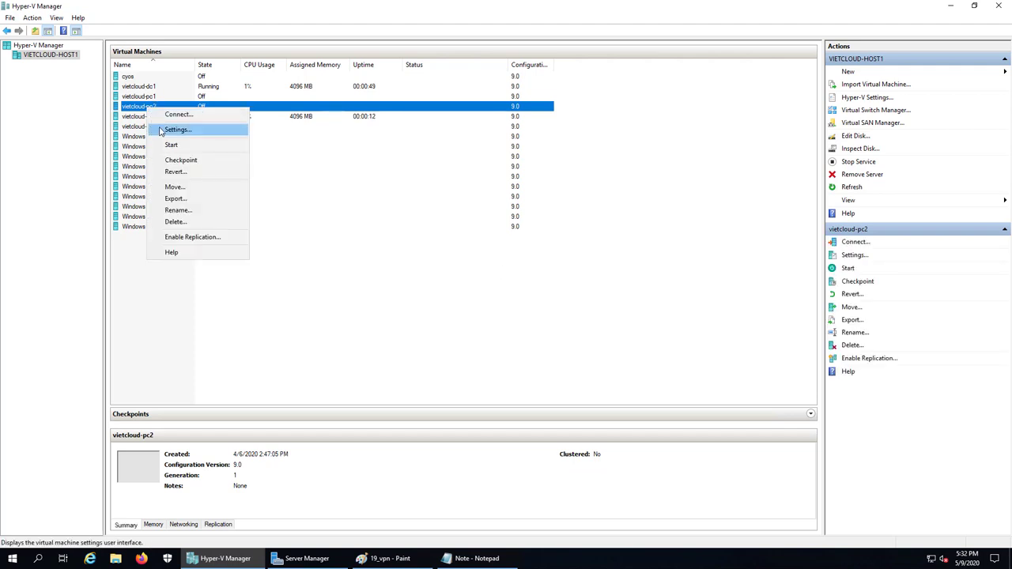
pyautogui.click(160, 131)
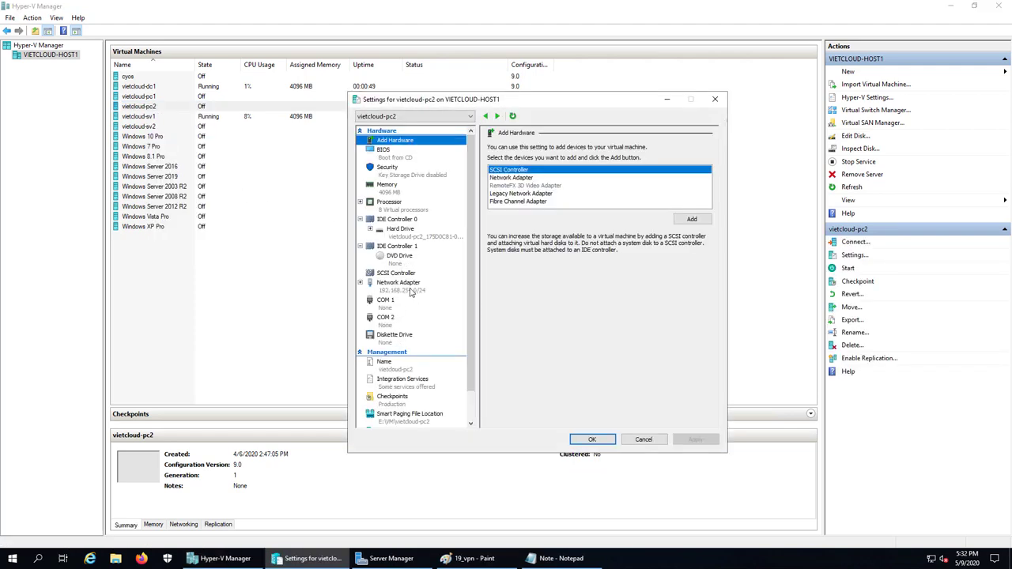
pyautogui.click(419, 287)
pyautogui.click(551, 169)
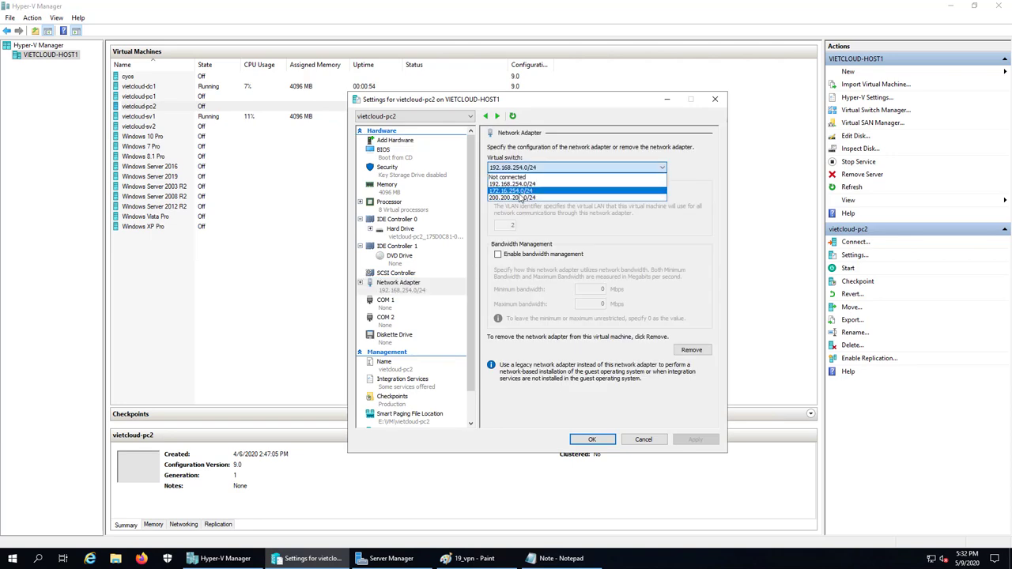
pyautogui.click(553, 200)
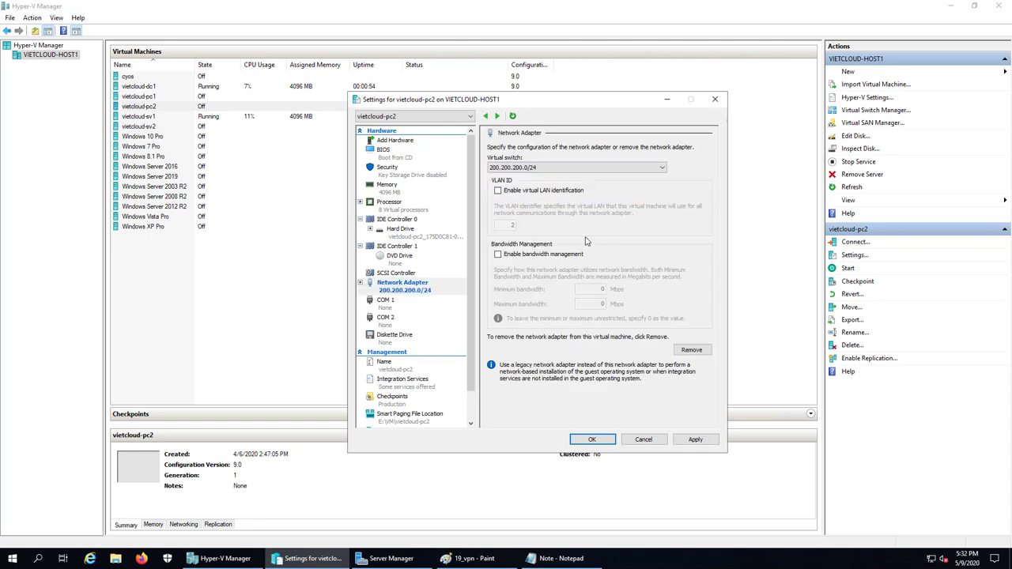
pyautogui.click(592, 439)
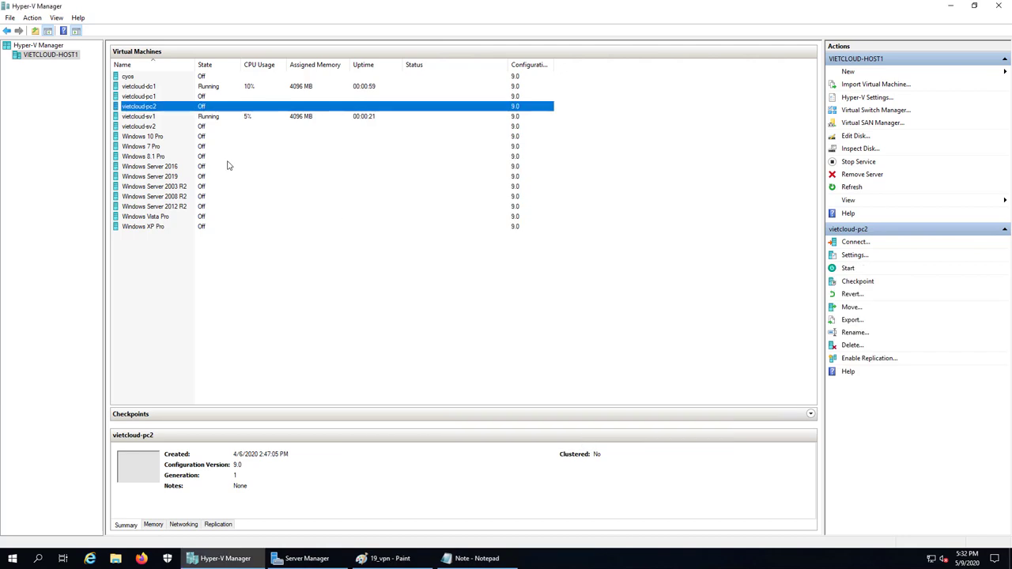
# - Start vietcloud-pc2 and bring the 19_vpn diagram to the front
pyautogui.rightClick(148, 112)
pyautogui.click(158, 144)
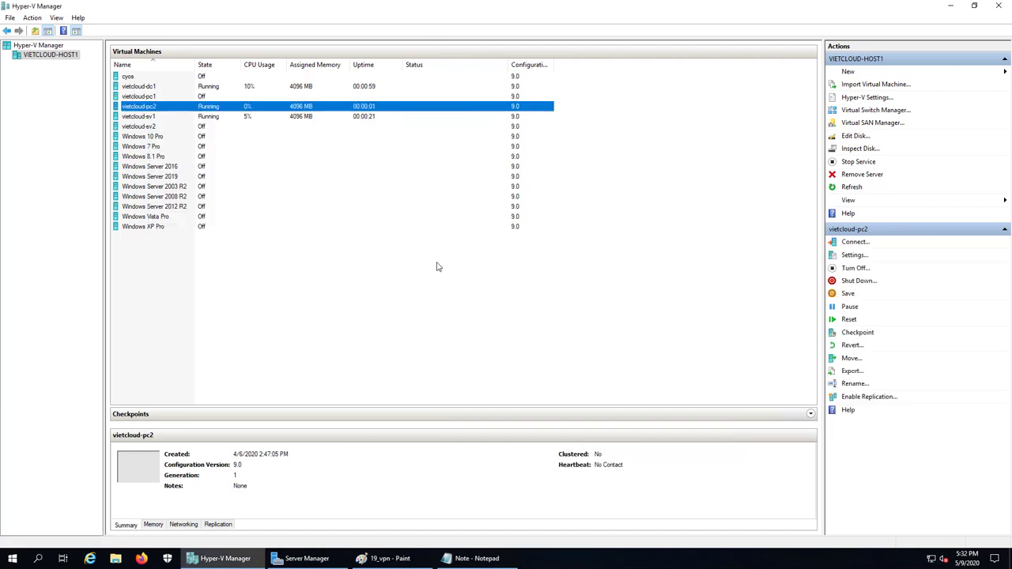
pyautogui.click(390, 566)
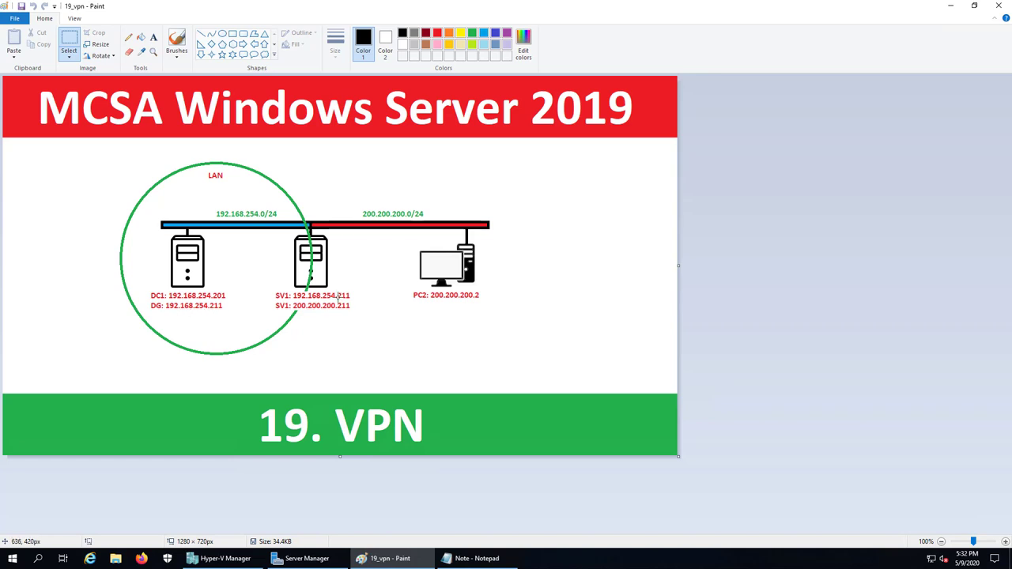
# - Connect to vietcloud-dc1 and sign in as Administrator with the account password
pyautogui.click(221, 558)
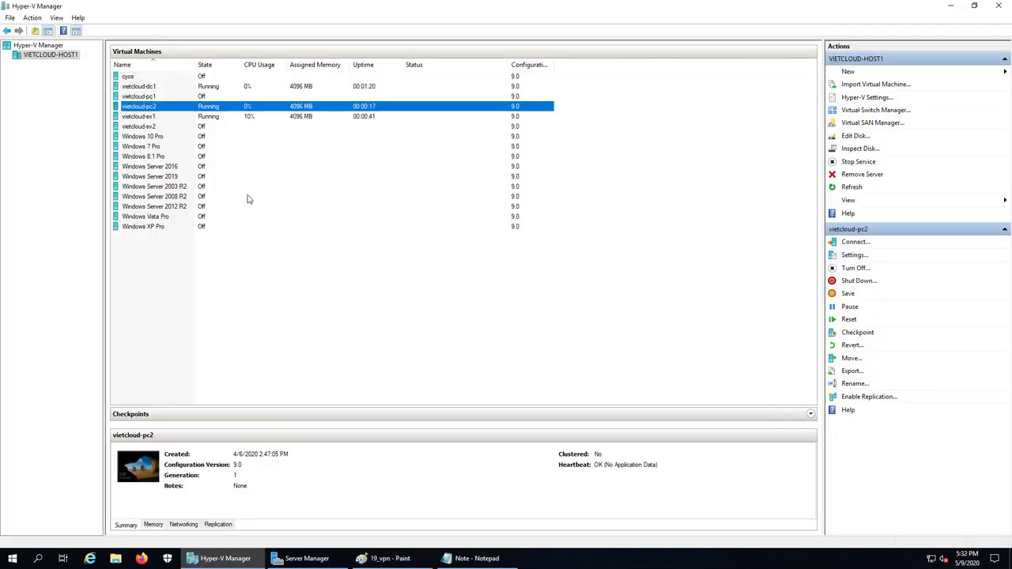
pyautogui.click(147, 88)
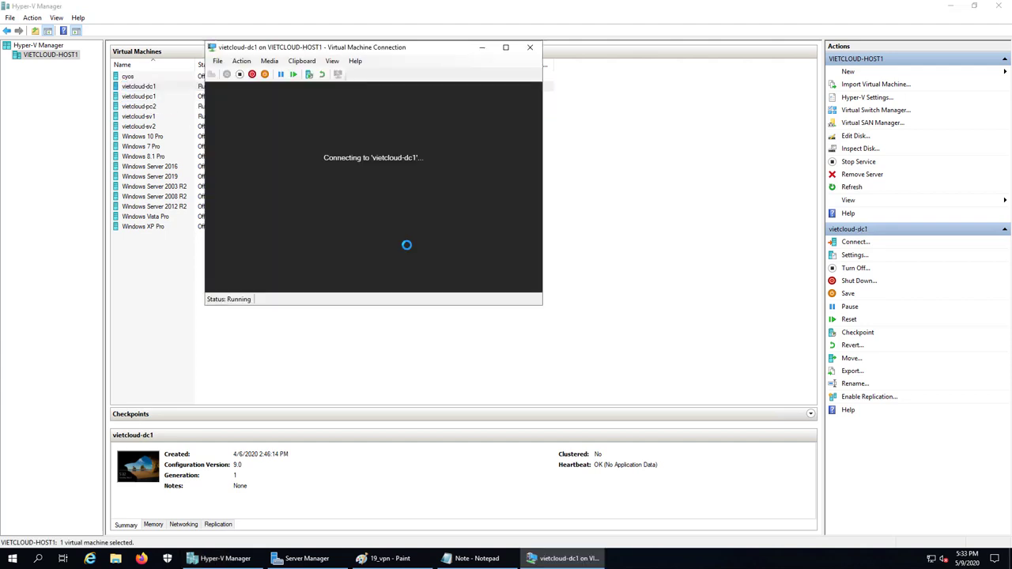
pyautogui.hotkey('ctrl', 'alt', 'End')
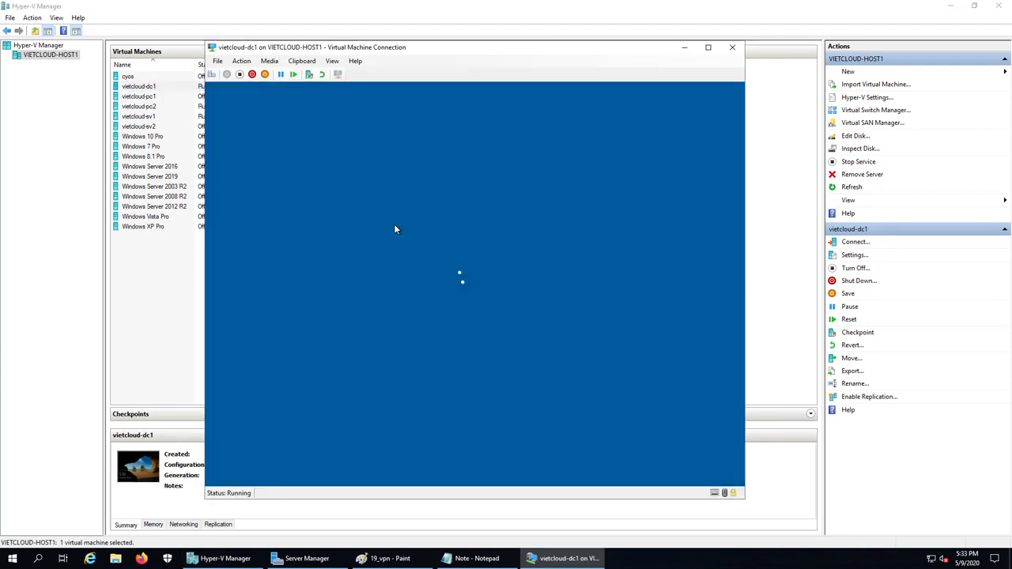
pyautogui.write('••••••••••••')
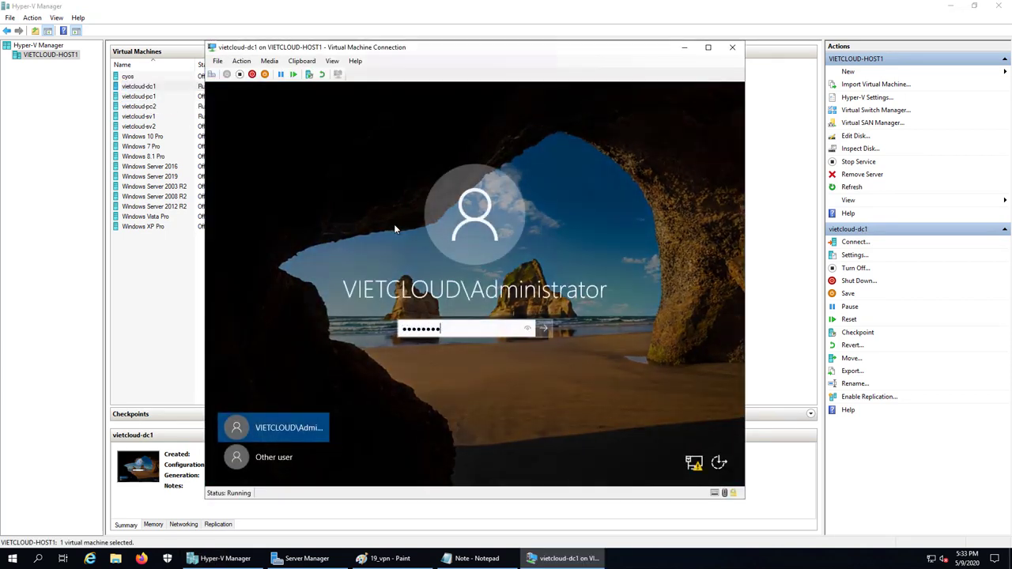
pyautogui.press('Return')
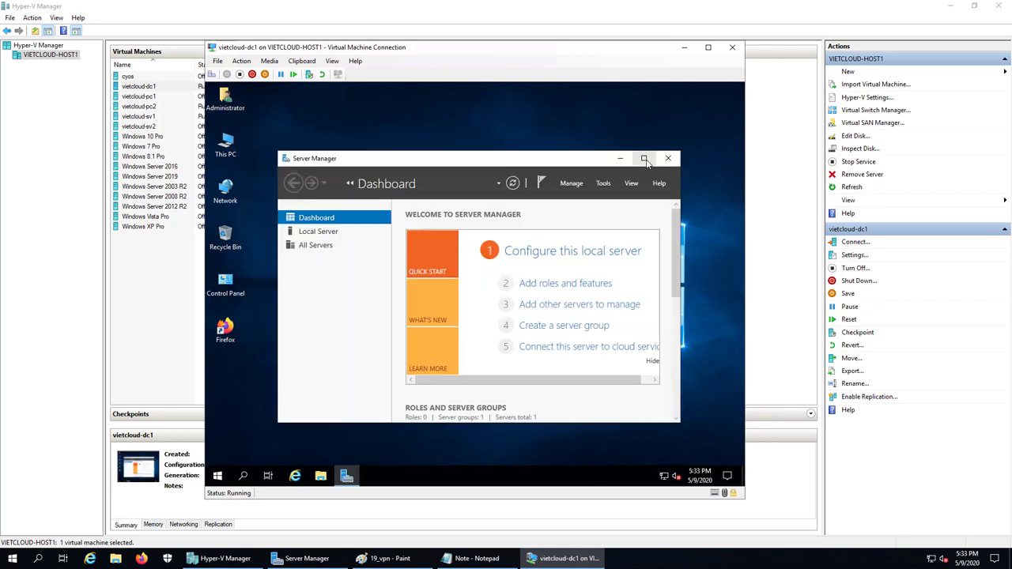
# - Minimize Server Manager and open the Run box from the Win+X menu
pyautogui.click(644, 158)
pyautogui.click(684, 87)
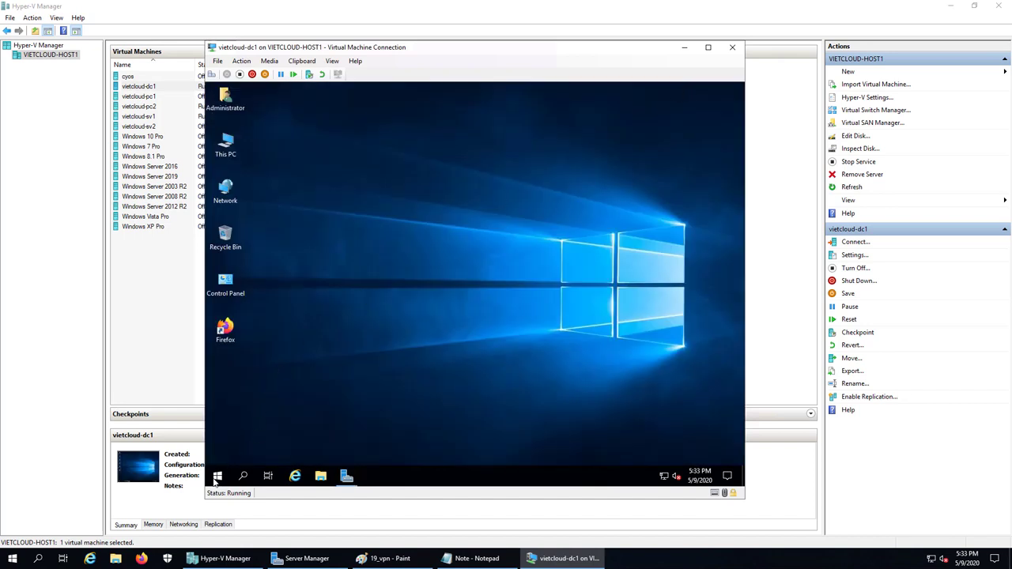
pyautogui.press('super+x')
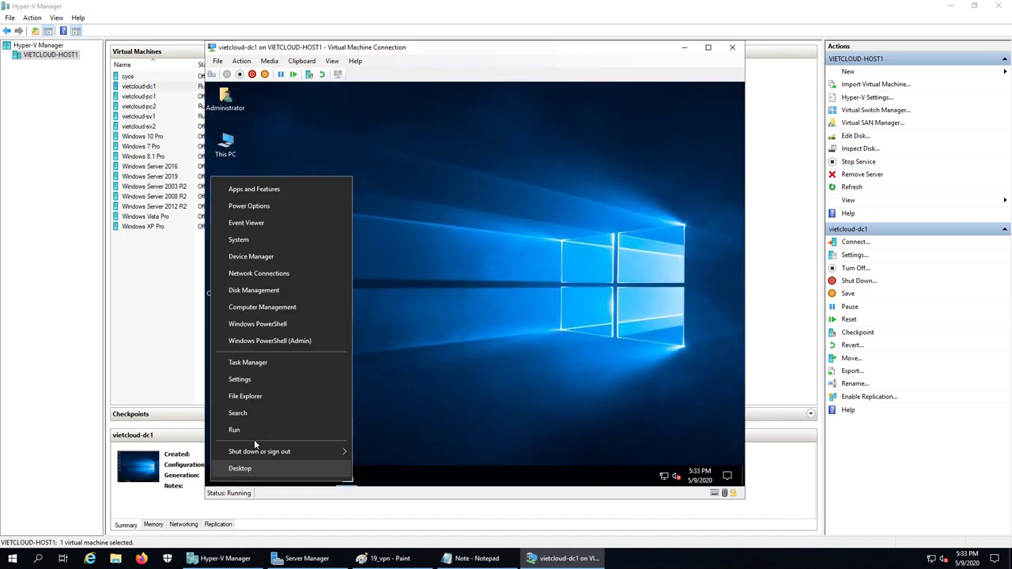
pyautogui.click(257, 424)
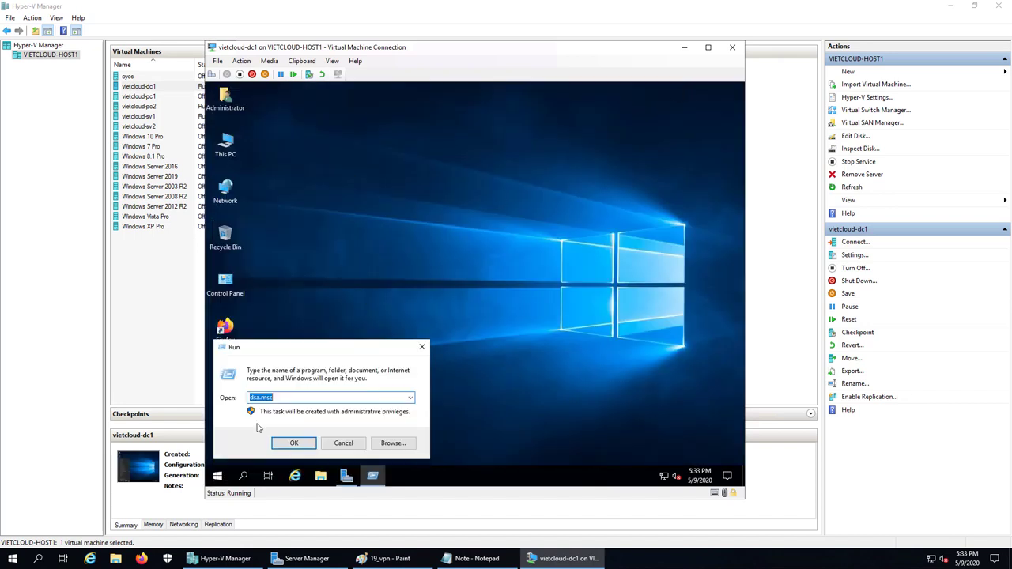
# - Via ncpa.cpl, set dc1's Ethernet IPv4 default gateway to 192.168.254.211 and close the dialogs
pyautogui.write('ncpa.cpl')
pyautogui.press('Return')
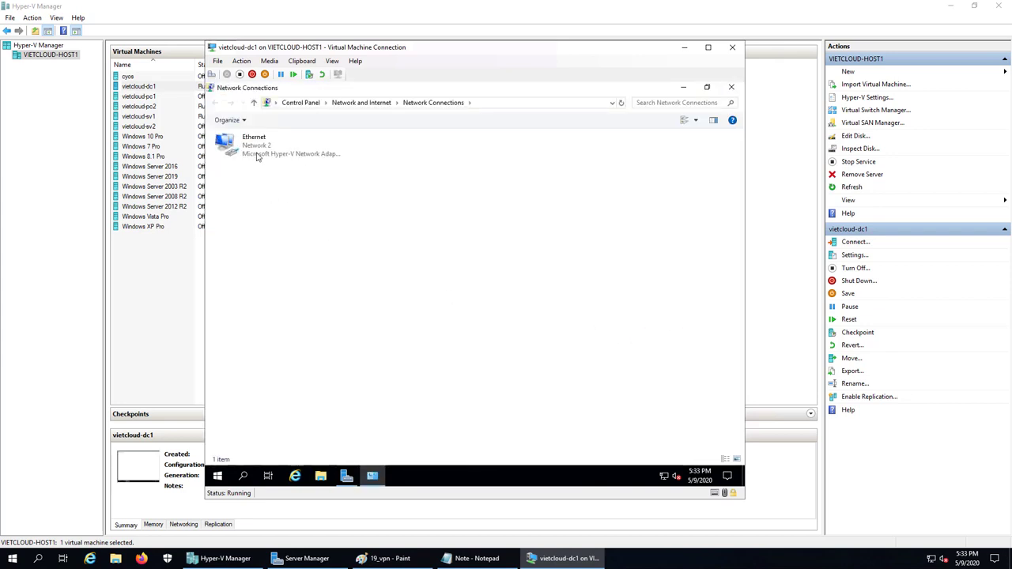
pyautogui.press('Return')
pyautogui.click(427, 367)
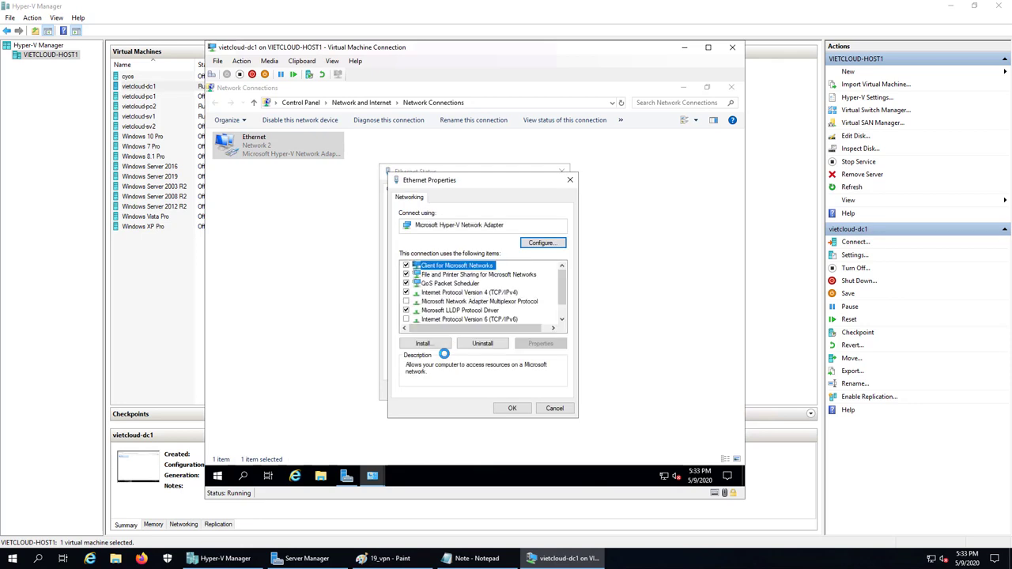
pyautogui.doubleClick(478, 293)
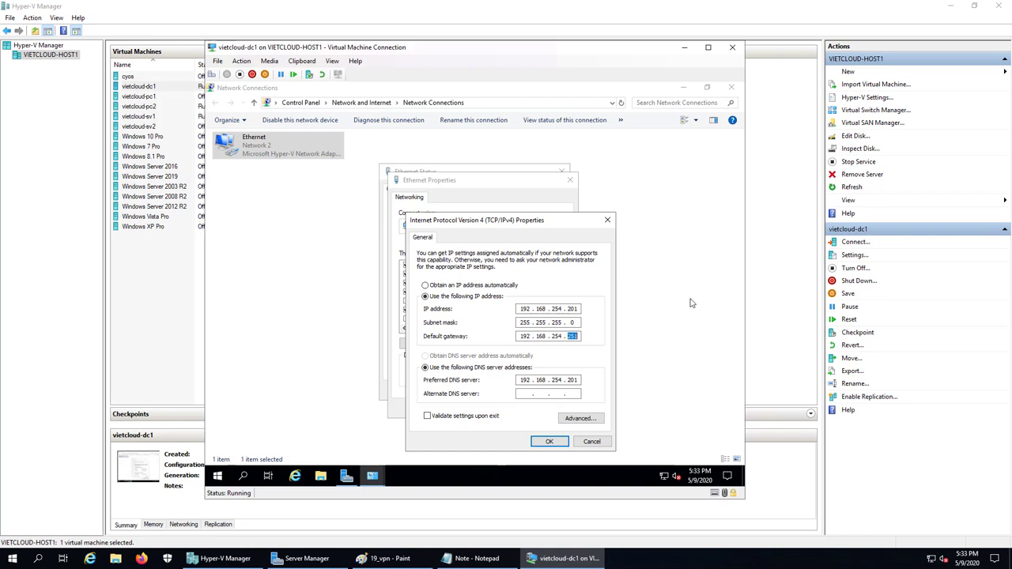
pyautogui.write('251')
pyautogui.click(391, 558)
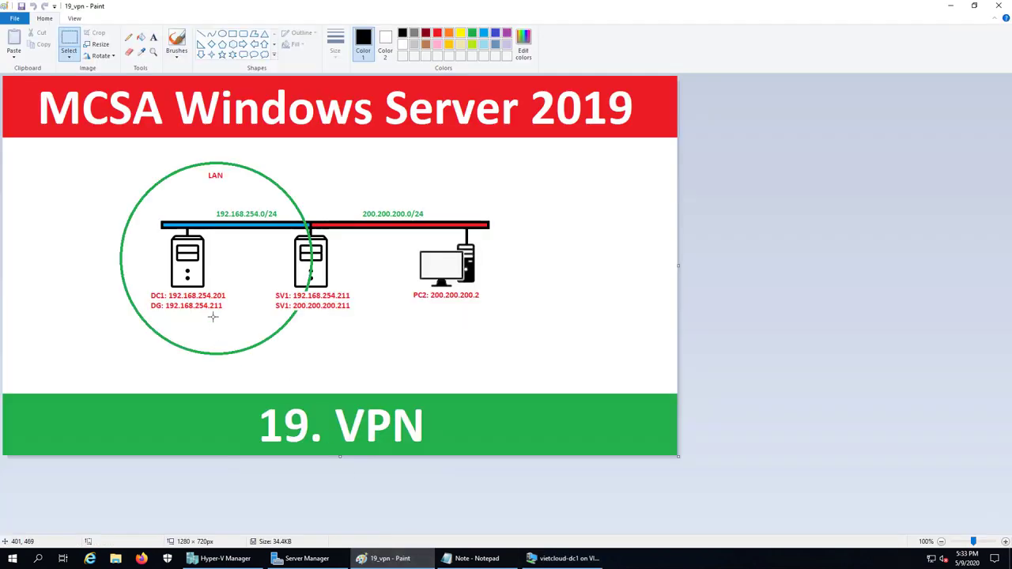
pyautogui.click(563, 558)
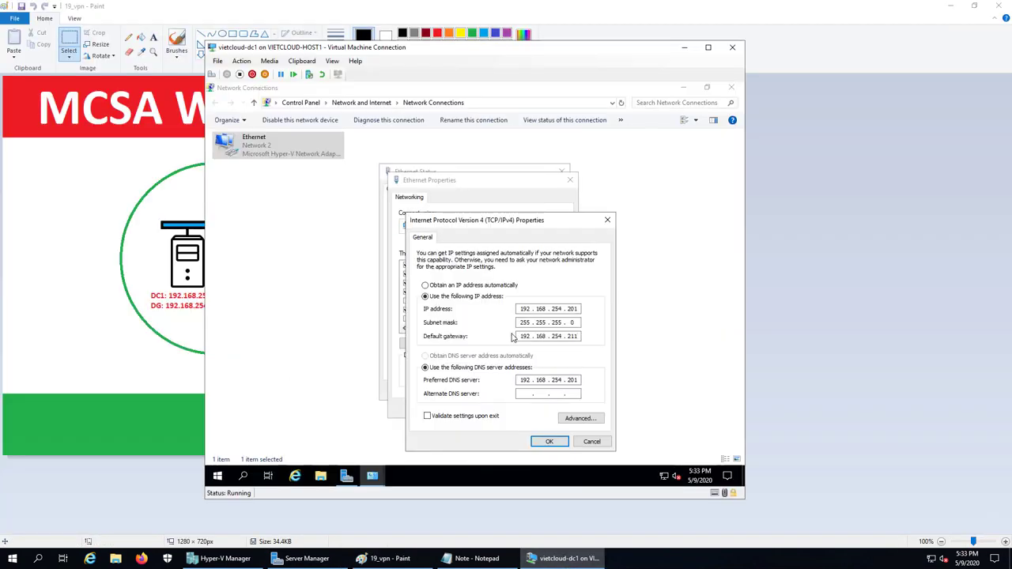
pyautogui.click(549, 443)
pyautogui.click(512, 409)
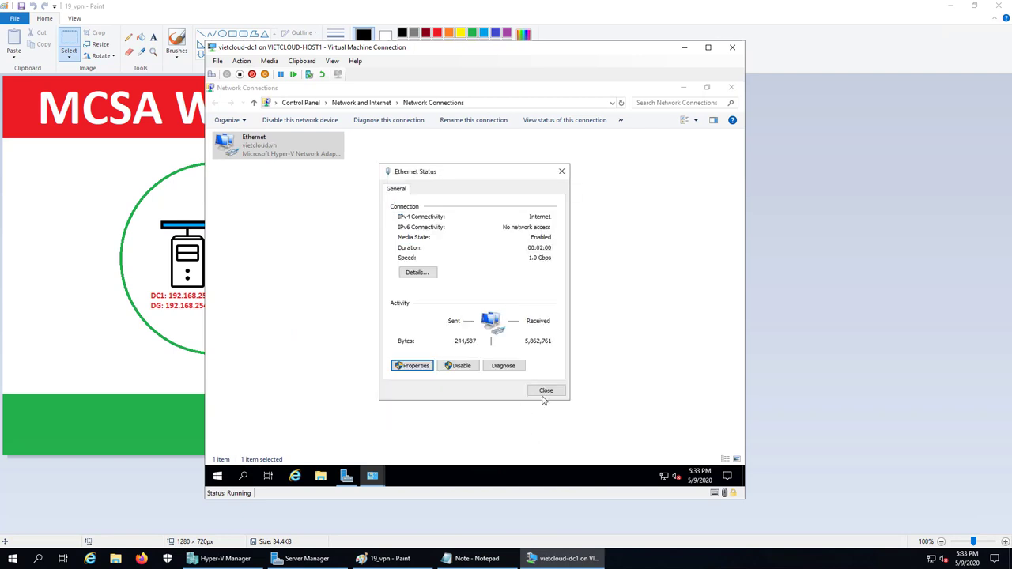
pyautogui.click(544, 393)
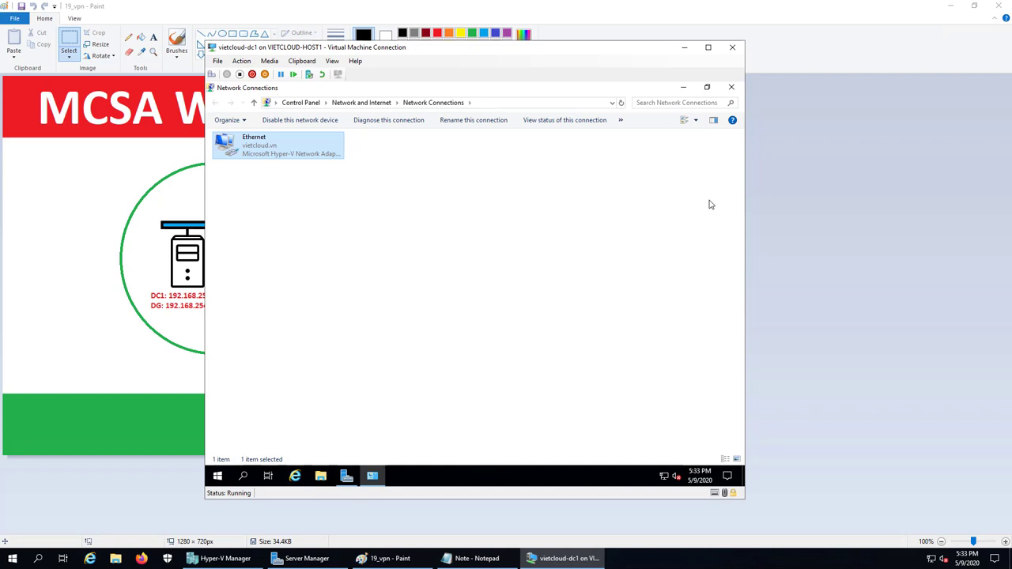
# - Close Network Connections and create a folder named DATA on the C: drive
pyautogui.click(731, 87)
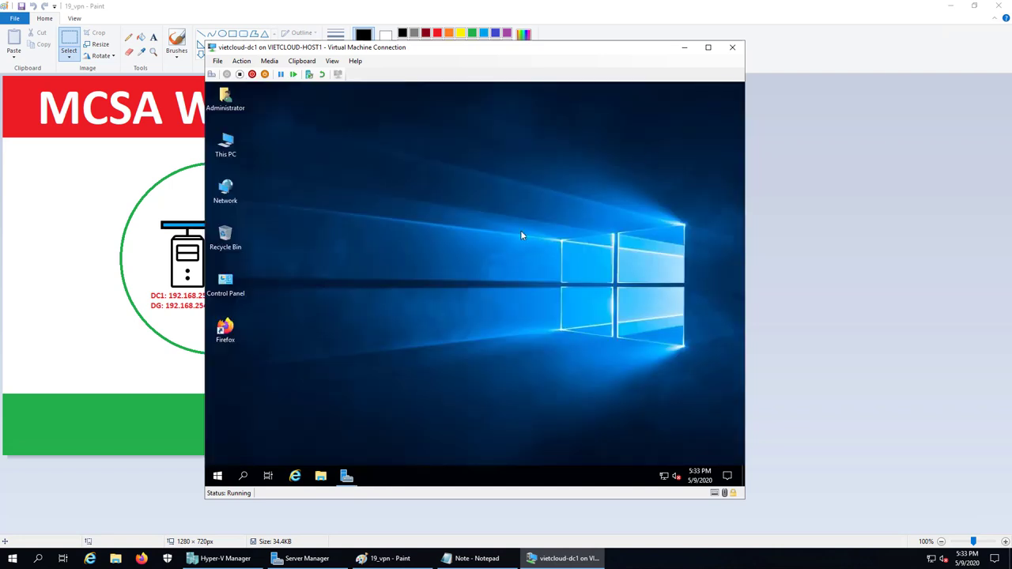
pyautogui.doubleClick(225, 144)
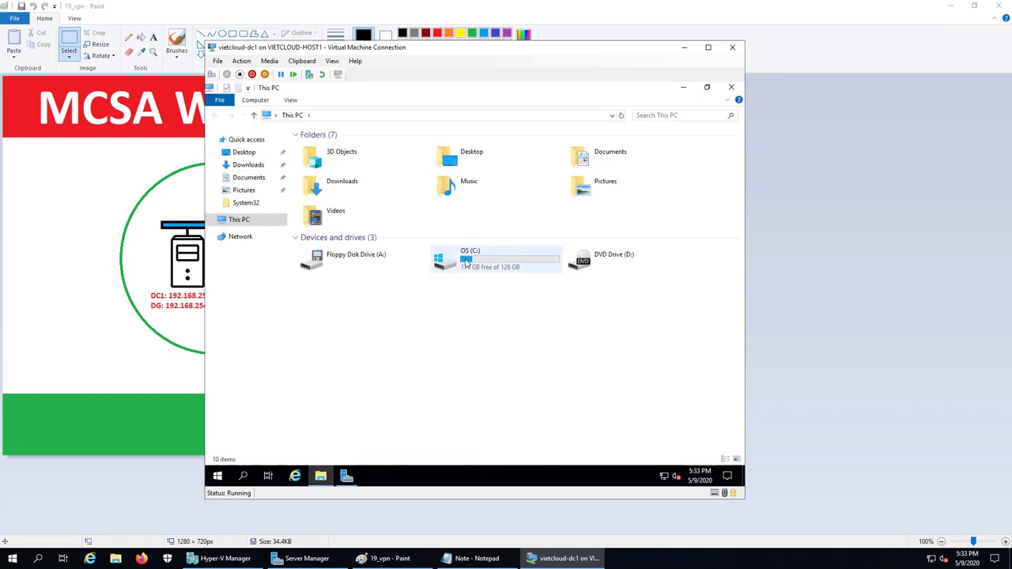
pyautogui.doubleClick(467, 263)
pyautogui.rightClick(377, 259)
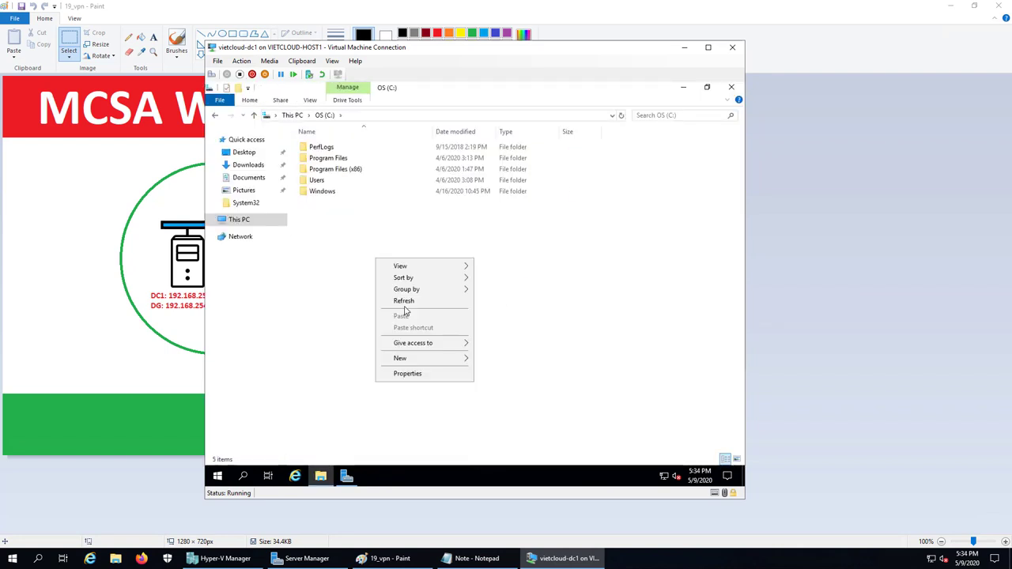
pyautogui.moveTo(434, 361)
pyautogui.click(499, 359)
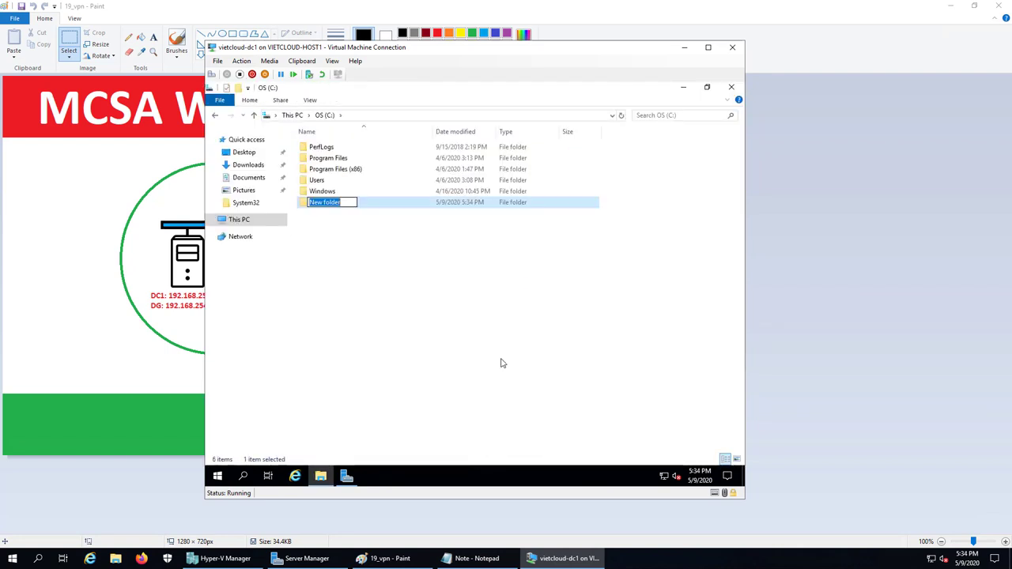
pyautogui.write('DATA')
pyautogui.press('Return')
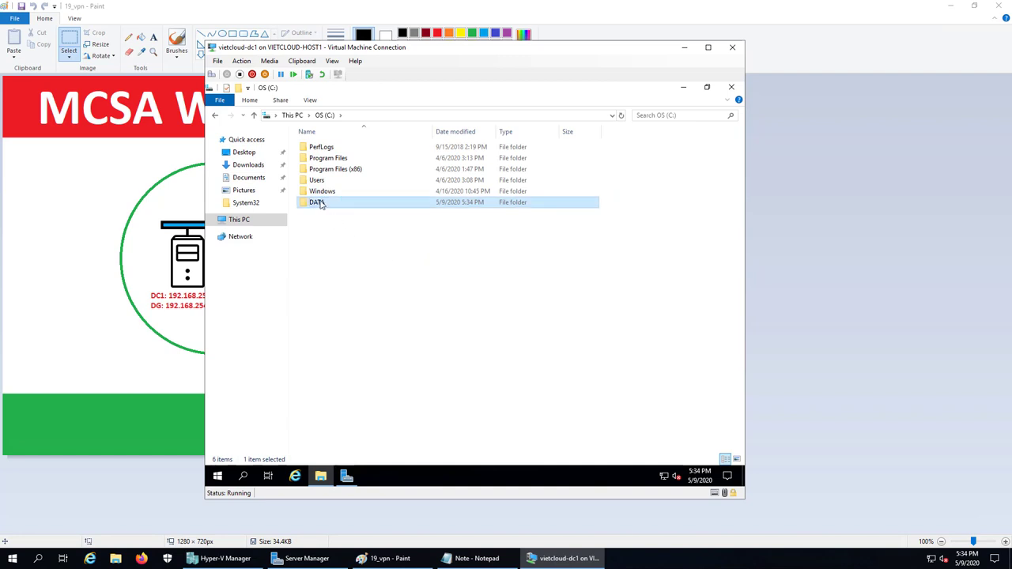
# - Inside DATA, create two text documents named data1 and data2
pyautogui.doubleClick(320, 204)
pyautogui.rightClick(349, 233)
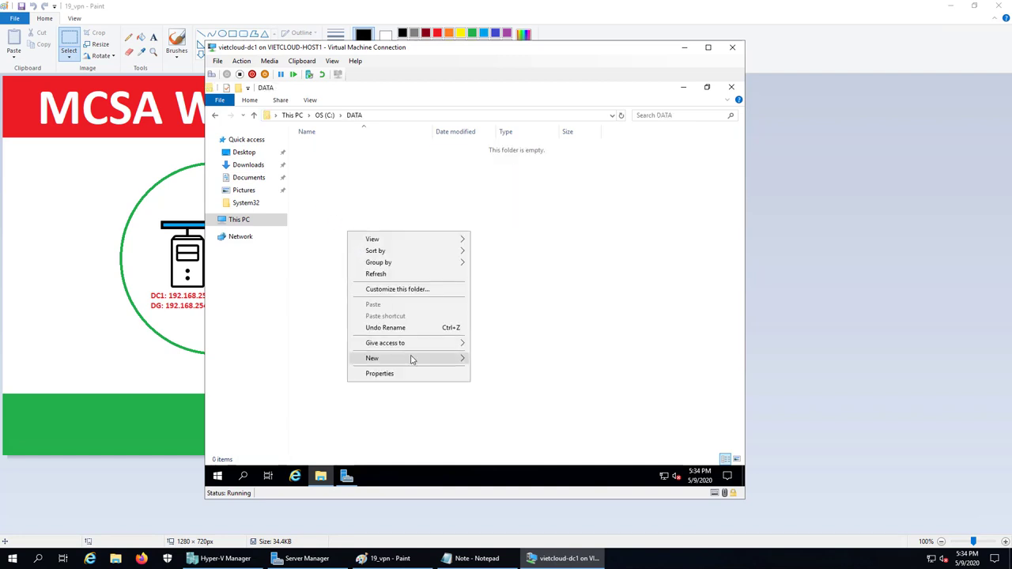
pyautogui.moveTo(412, 360)
pyautogui.click(507, 432)
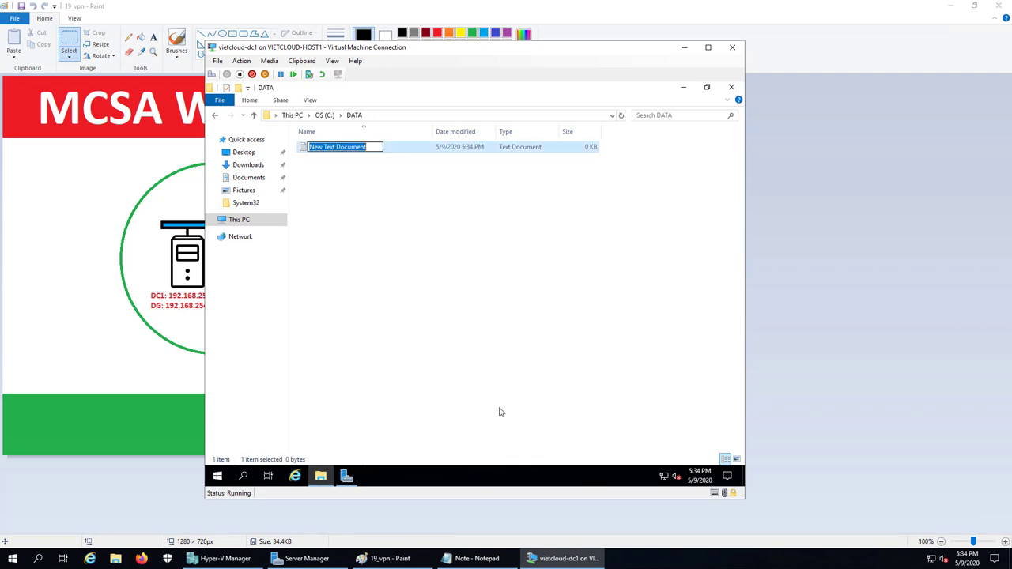
pyautogui.write('DATA1')
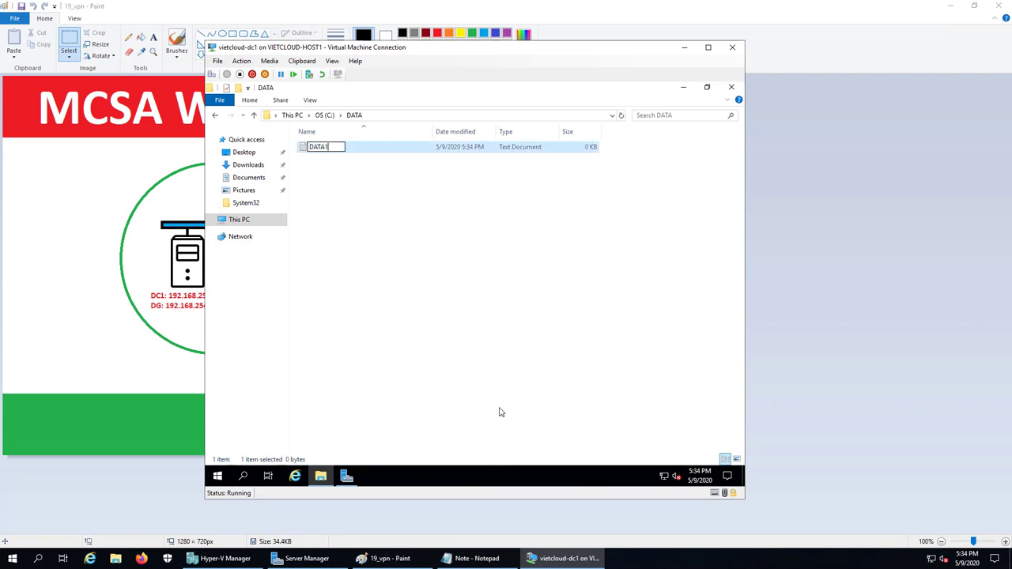
pyautogui.press('BackSpace')
pyautogui.press('BackSpace')
pyautogui.press('BackSpace')
pyautogui.press('BackSpace')
pyautogui.write('data')
pyautogui.press('Return')
pyautogui.rightClick(372, 346)
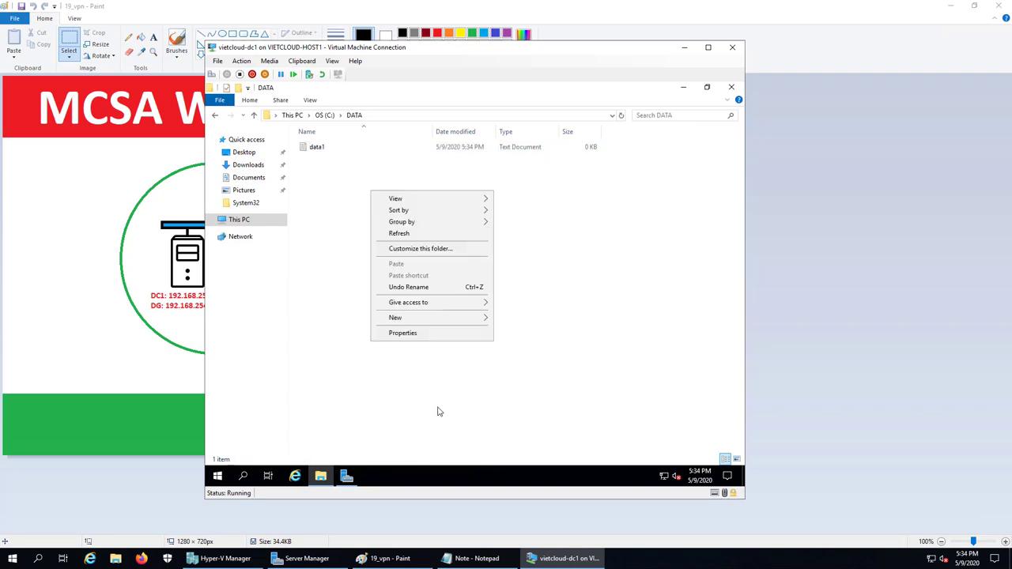
pyautogui.moveTo(454, 319)
pyautogui.click(530, 392)
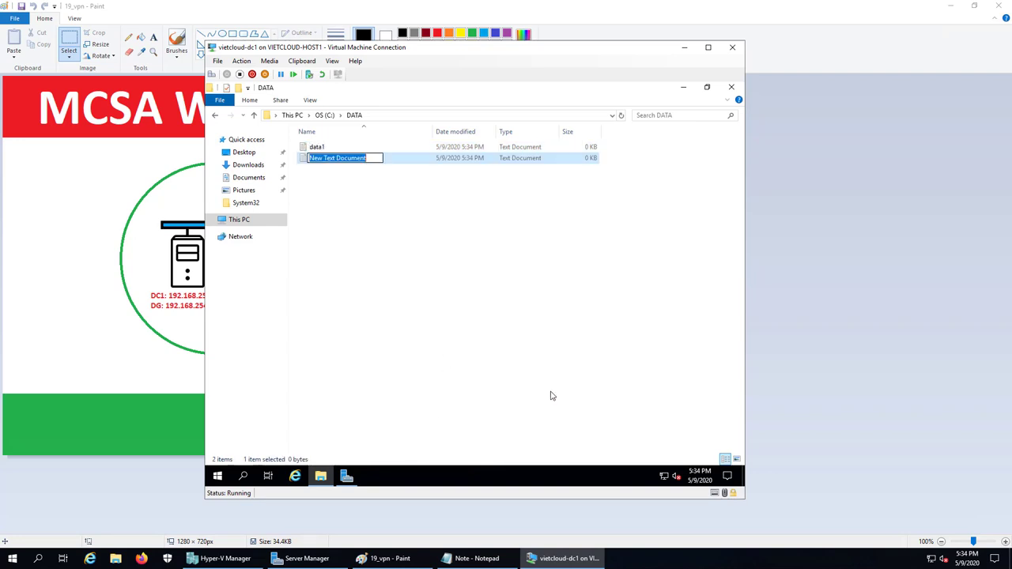
pyautogui.write('dat2')
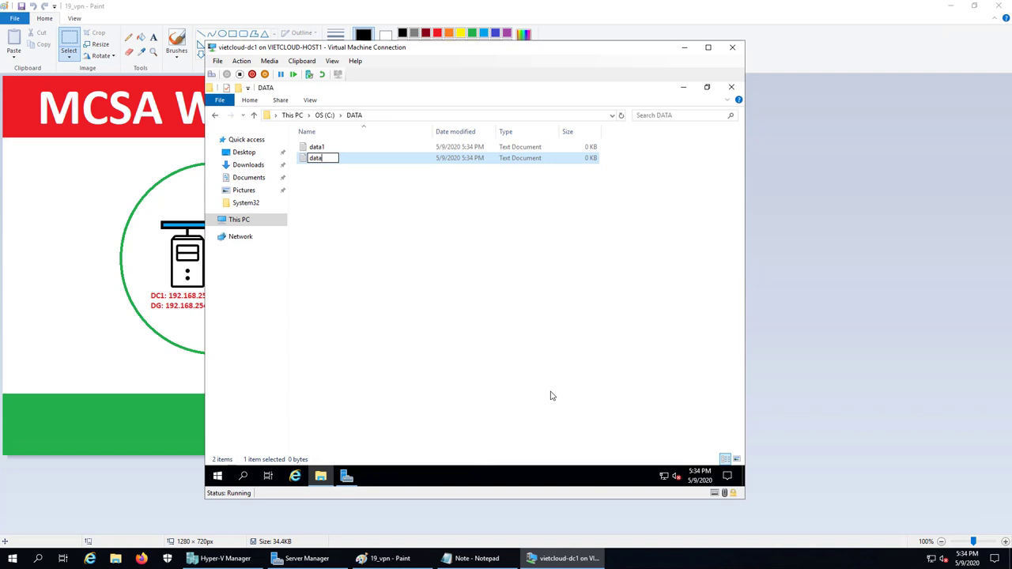
pyautogui.press('Return')
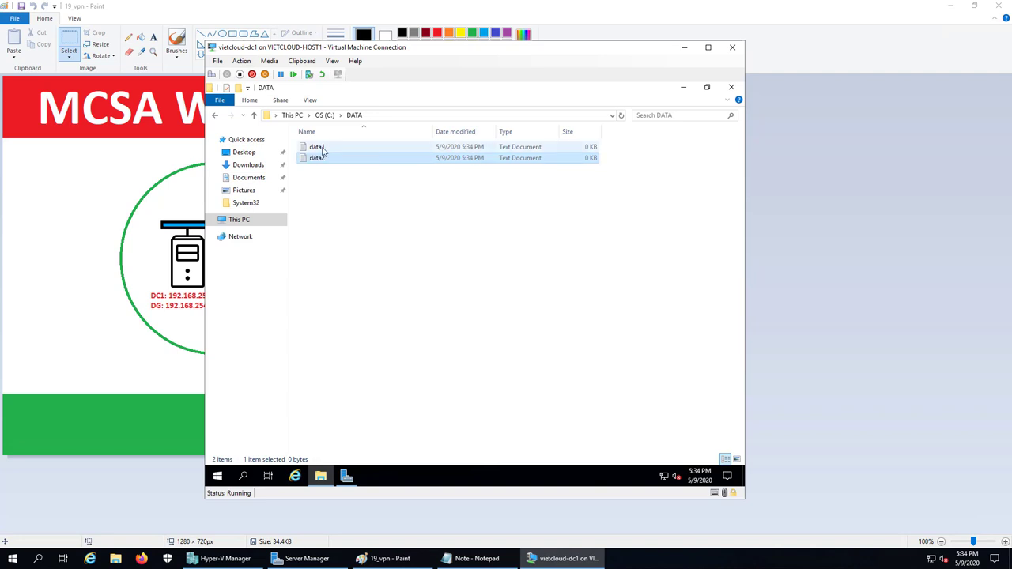
# - Write 'Hello' into data1 and 'Hello 2' into data2
pyautogui.doubleClick(320, 149)
pyautogui.write('Hello')
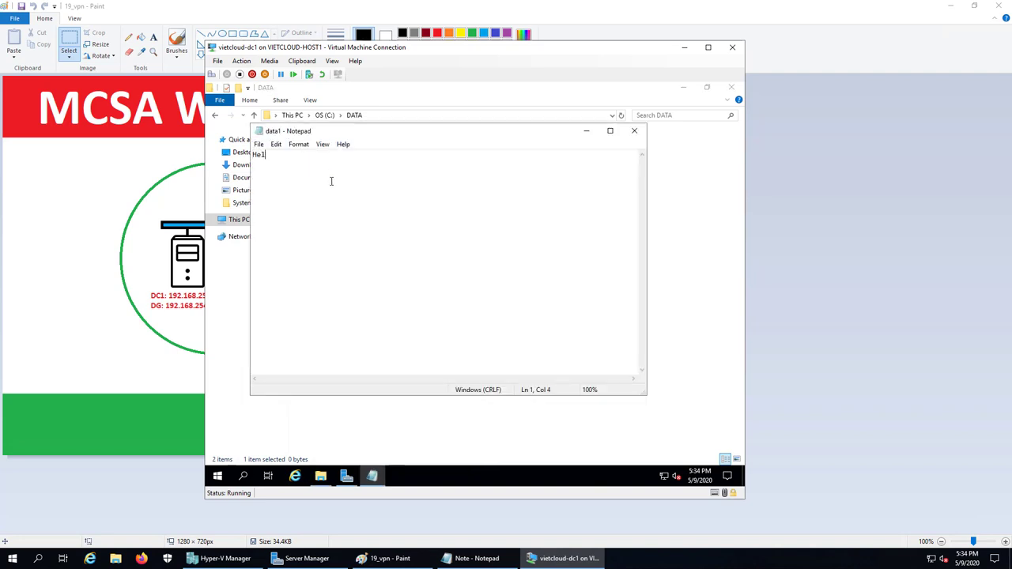
pyautogui.click(634, 130)
pyautogui.doubleClick(316, 159)
pyautogui.write('Hello 2')
# - Share the C:\DATA folder via Advanced Sharing with Everyone read permissions
pyautogui.click(635, 130)
pyautogui.click(214, 115)
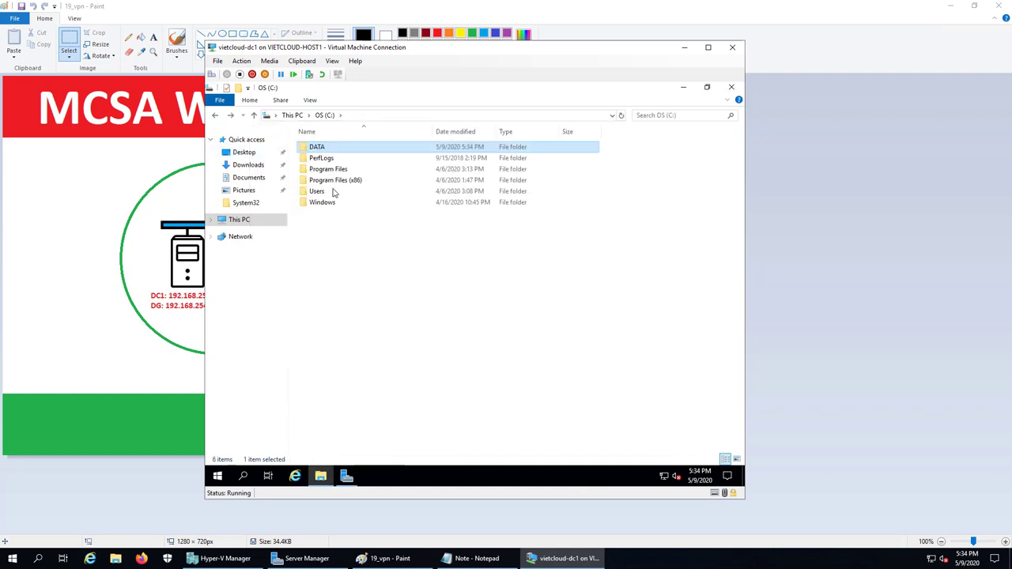
pyautogui.rightClick(321, 148)
pyautogui.click(348, 368)
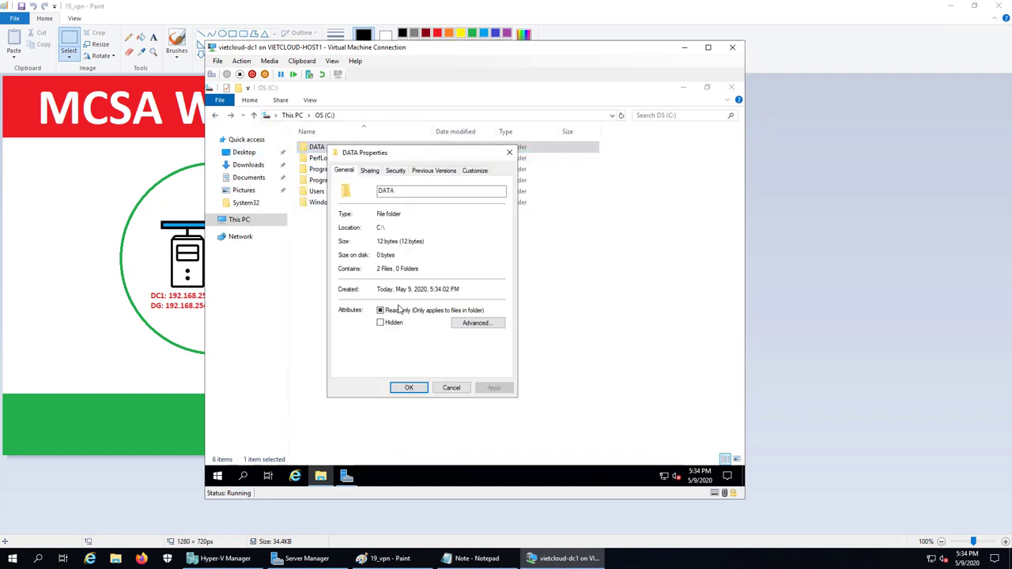
pyautogui.click(373, 175)
pyautogui.click(405, 298)
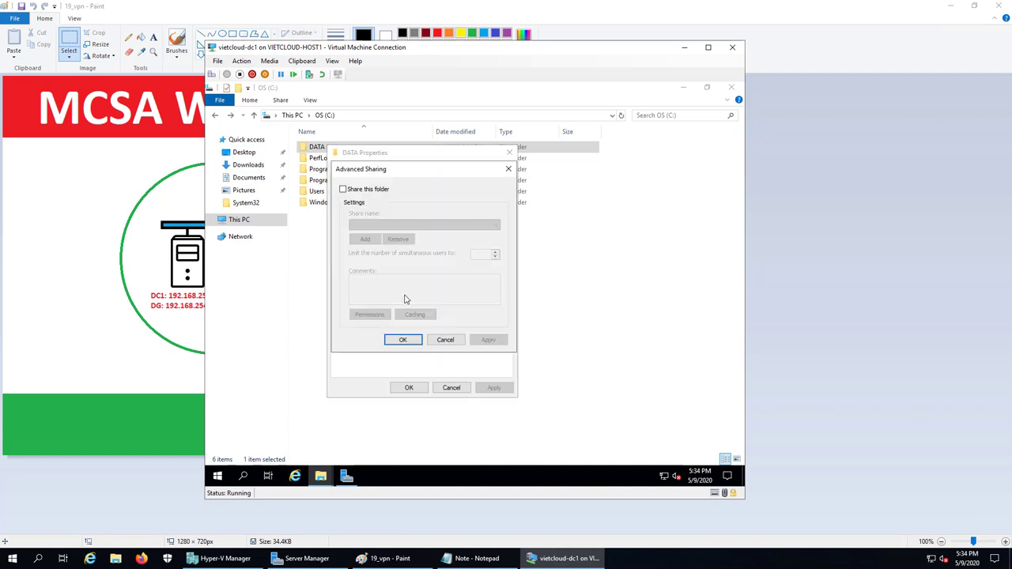
pyautogui.click(356, 191)
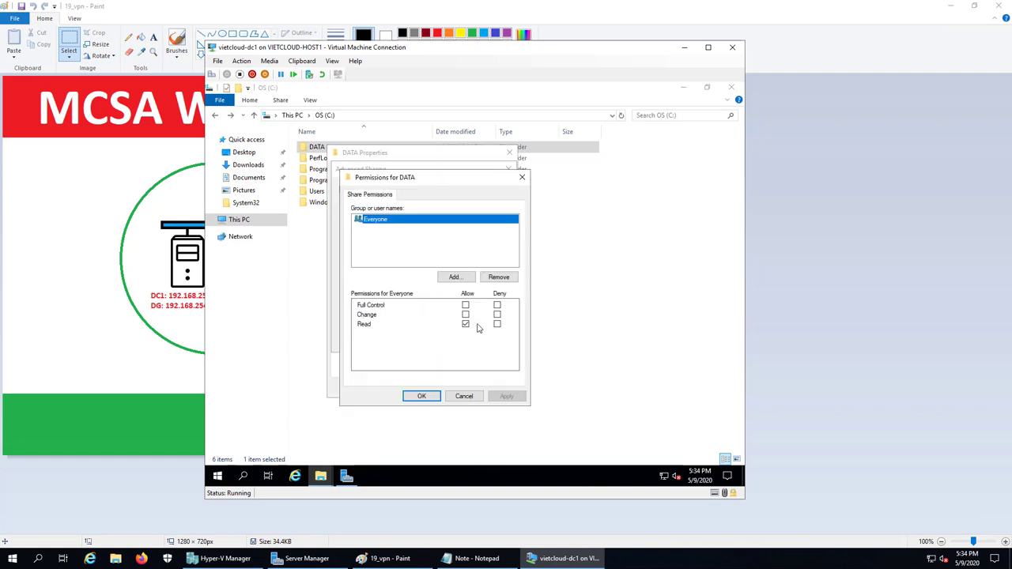
pyautogui.click(421, 395)
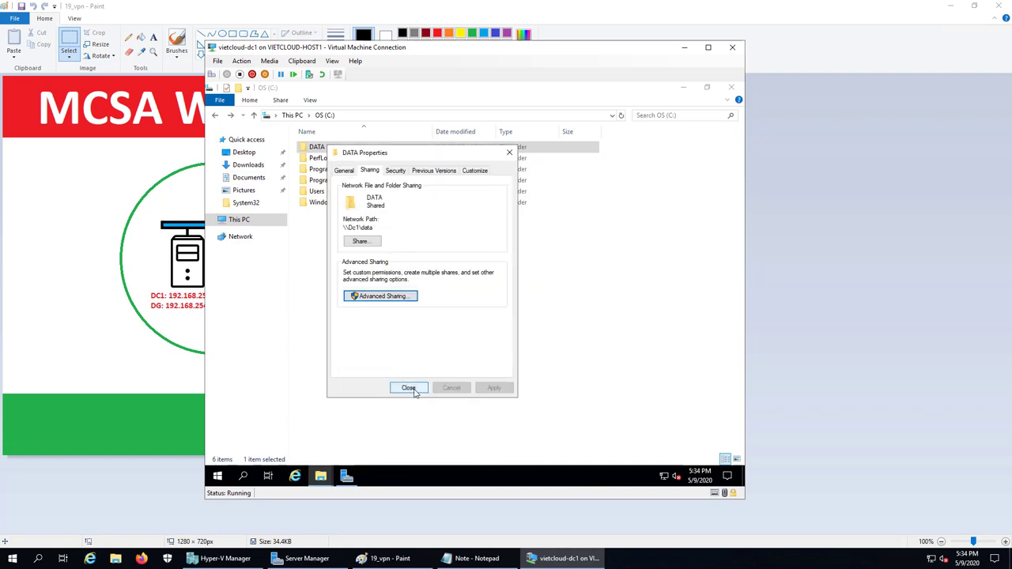
pyautogui.click(409, 388)
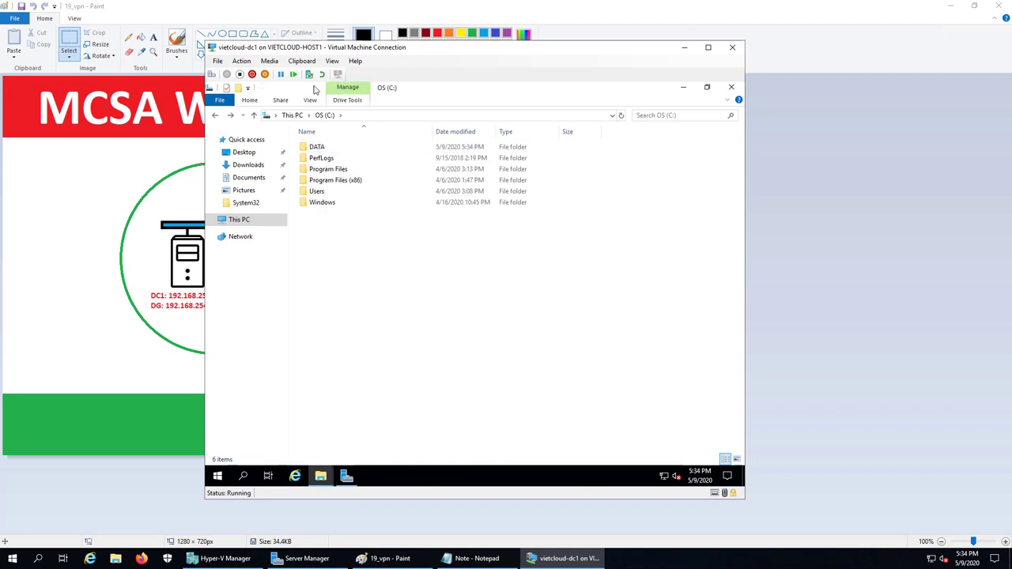
# - Check the DATA files, close the file browser, and minimize the DC1 console window
pyautogui.doubleClick(316, 147)
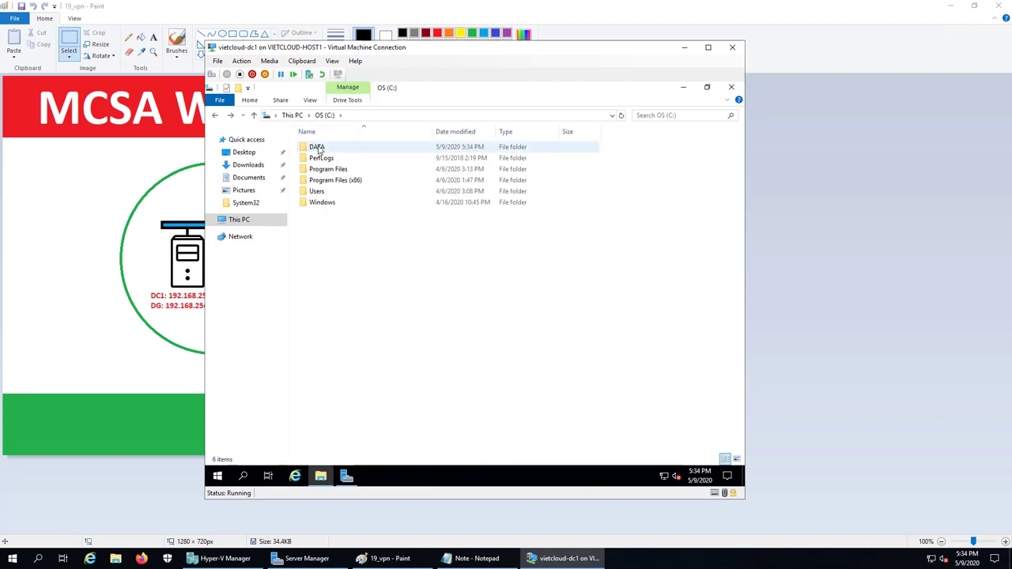
pyautogui.click(731, 88)
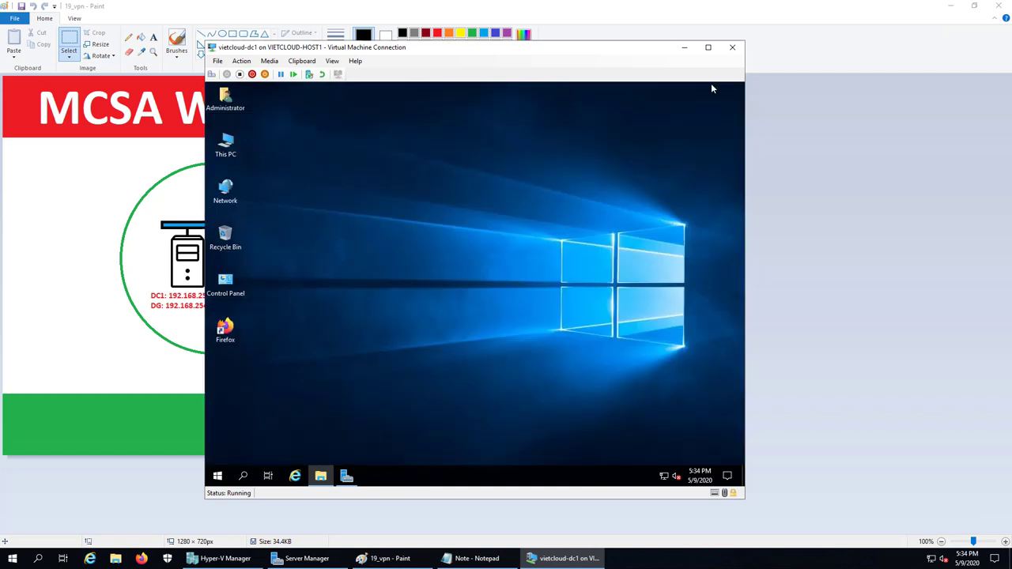
pyautogui.click(683, 47)
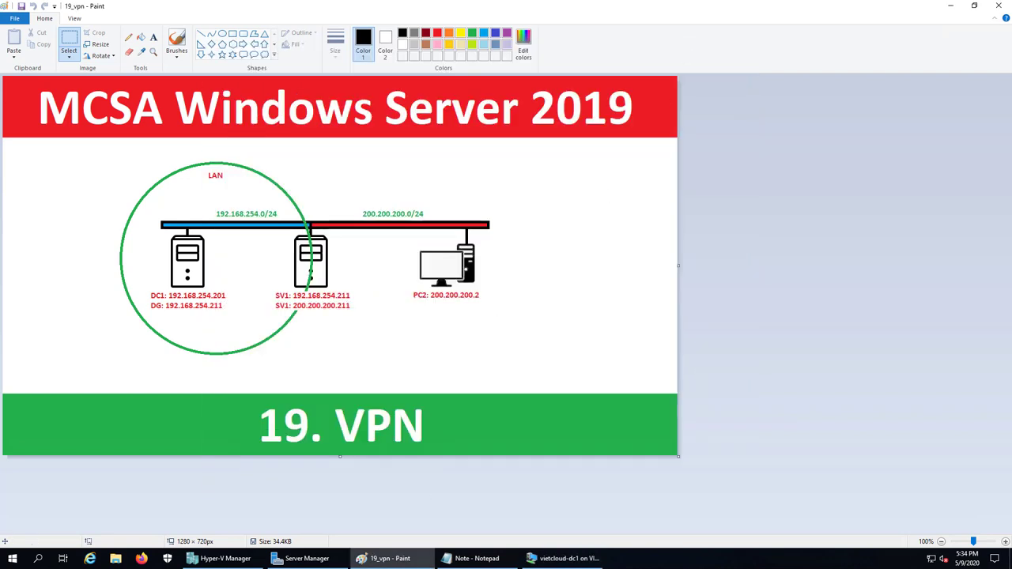
pyautogui.click(389, 559)
pyautogui.click(388, 560)
# - Open a console to vietcloud-sv1, sign in as Administrator, and minimize Server Manager
pyautogui.click(388, 560)
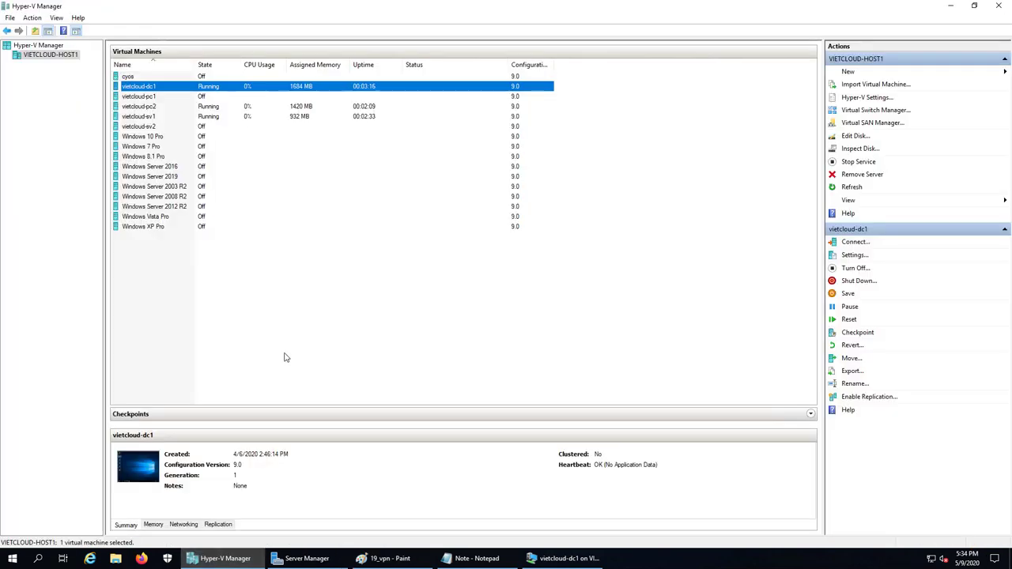
pyautogui.doubleClick(150, 118)
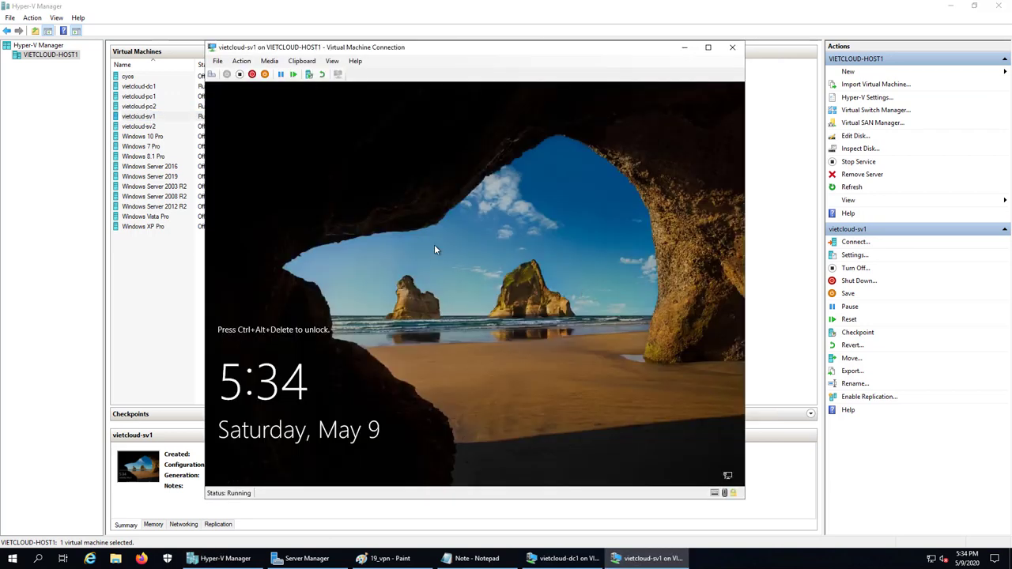
pyautogui.click(211, 75)
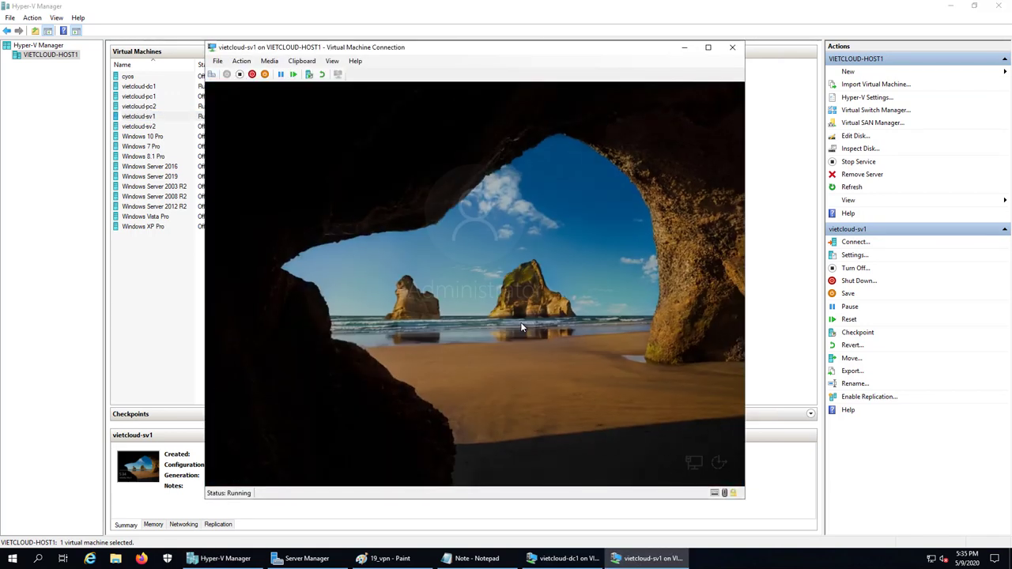
pyautogui.write('****')
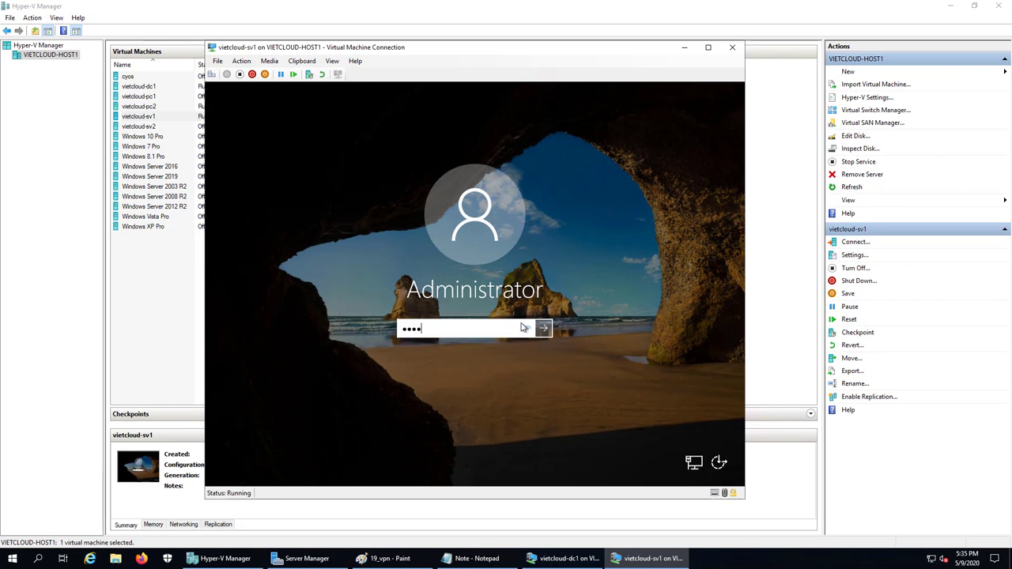
pyautogui.write('********')
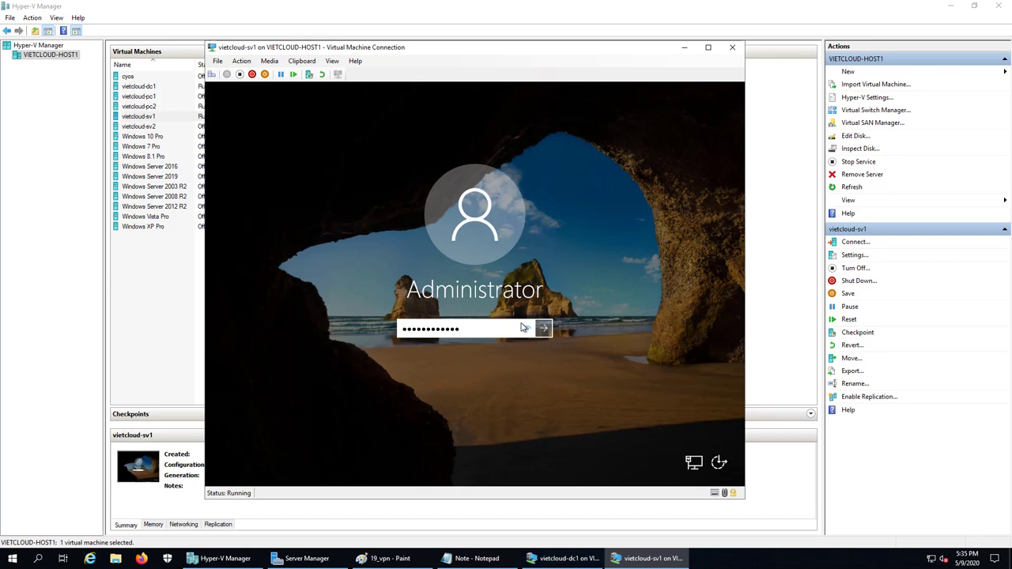
pyautogui.press('Return')
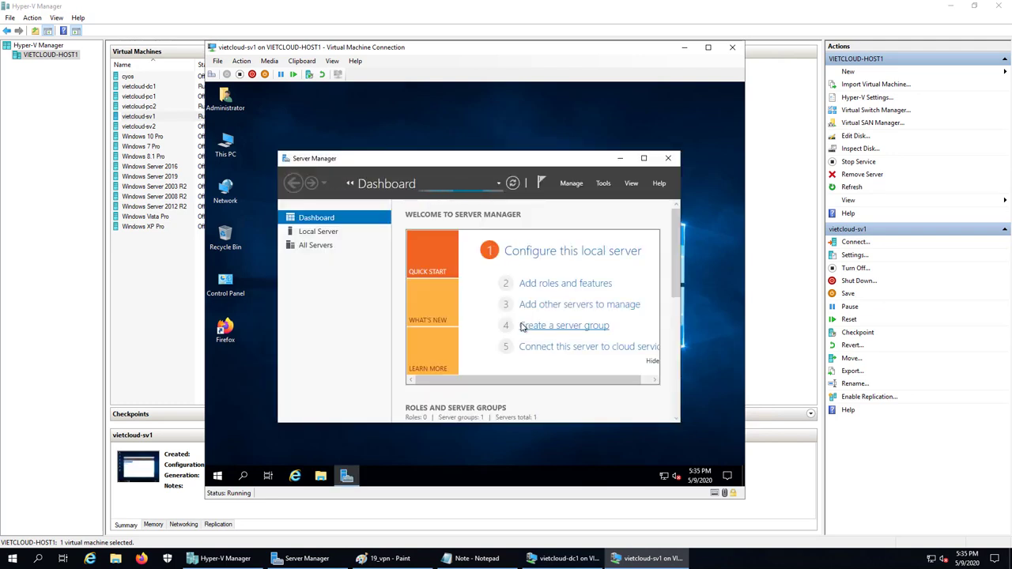
pyautogui.click(644, 159)
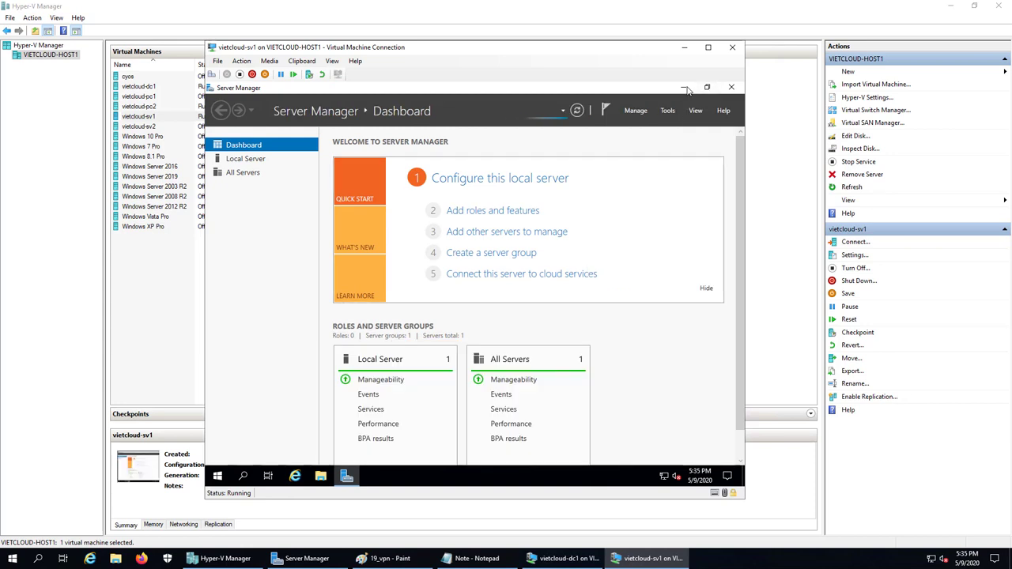
pyautogui.click(683, 88)
pyautogui.rightClick(217, 475)
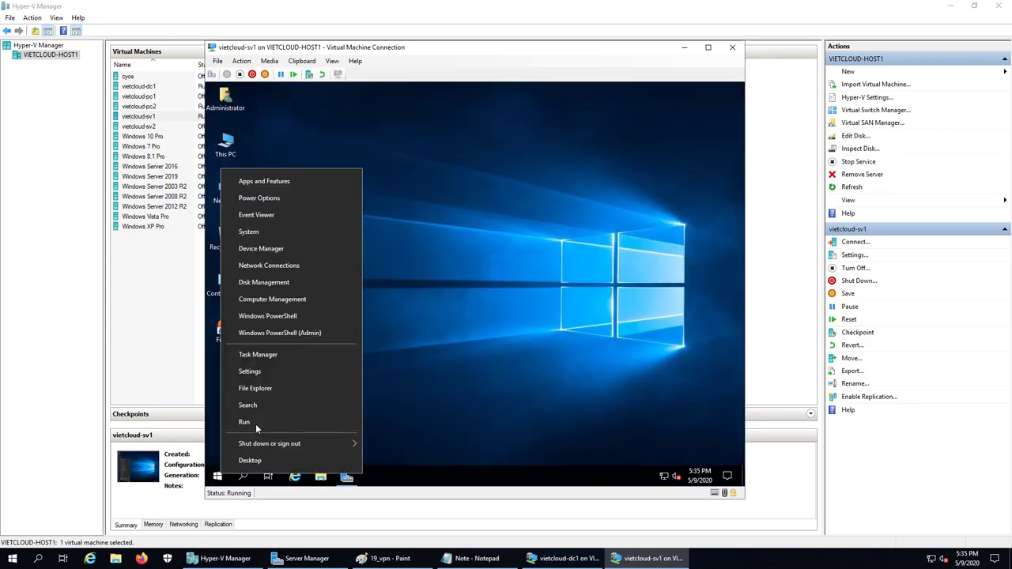
# - In Network Connections, set SV1's Ethernet 2 IPv4 preferred DNS server to 192.168.254.201
pyautogui.click(254, 423)
pyautogui.write('wf.msc')
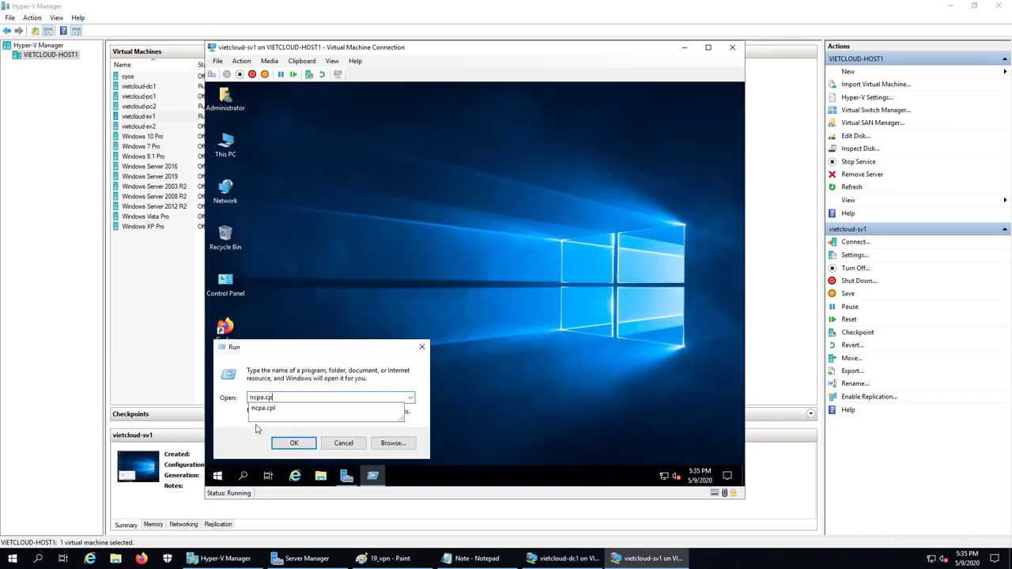
pyautogui.press('Return')
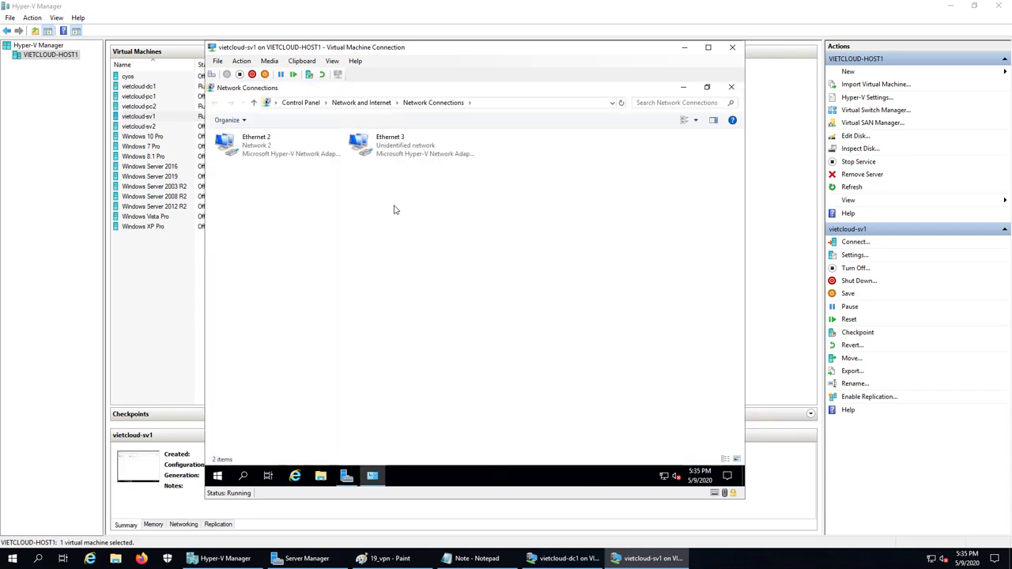
pyautogui.doubleClick(252, 146)
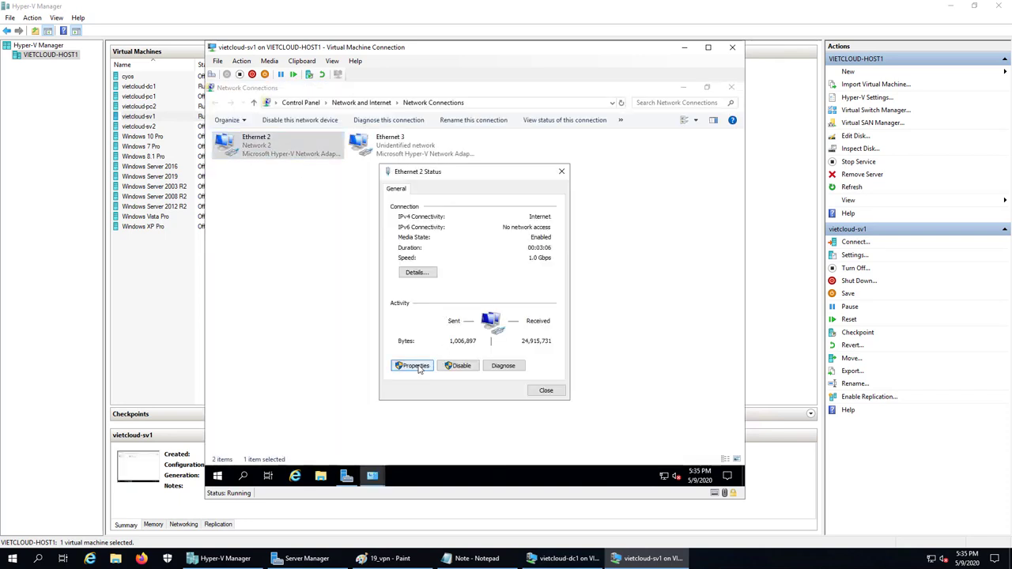
pyautogui.click(415, 365)
pyautogui.doubleClick(474, 297)
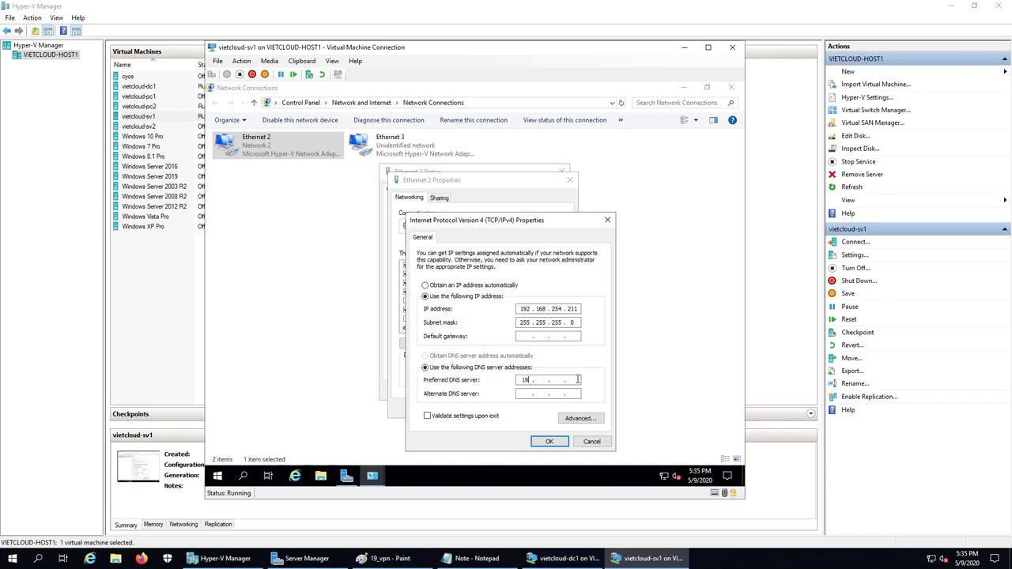
pyautogui.write('254.2')
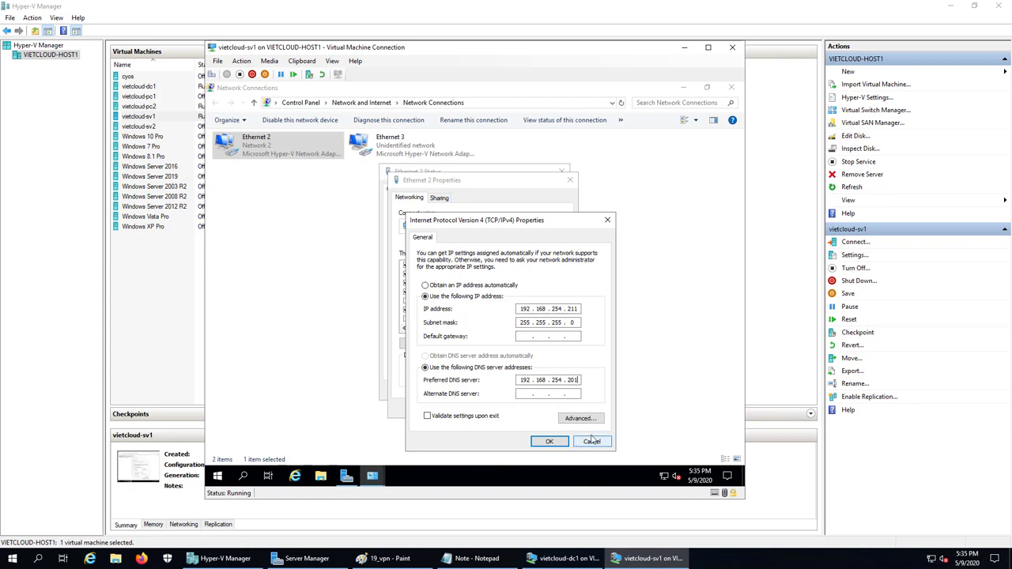
pyautogui.click(553, 441)
pyautogui.click(512, 408)
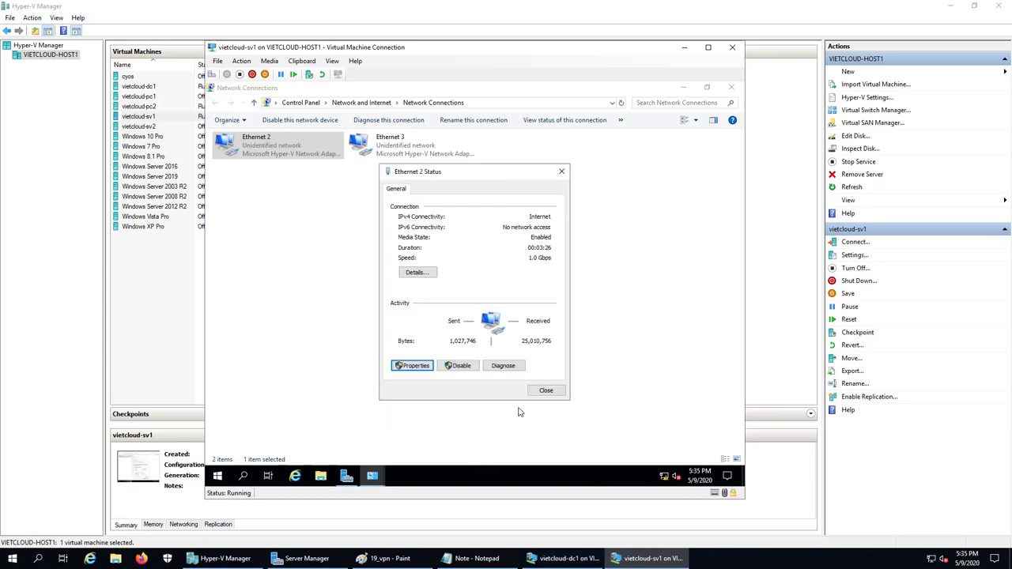
pyautogui.click(542, 388)
pyautogui.click(278, 266)
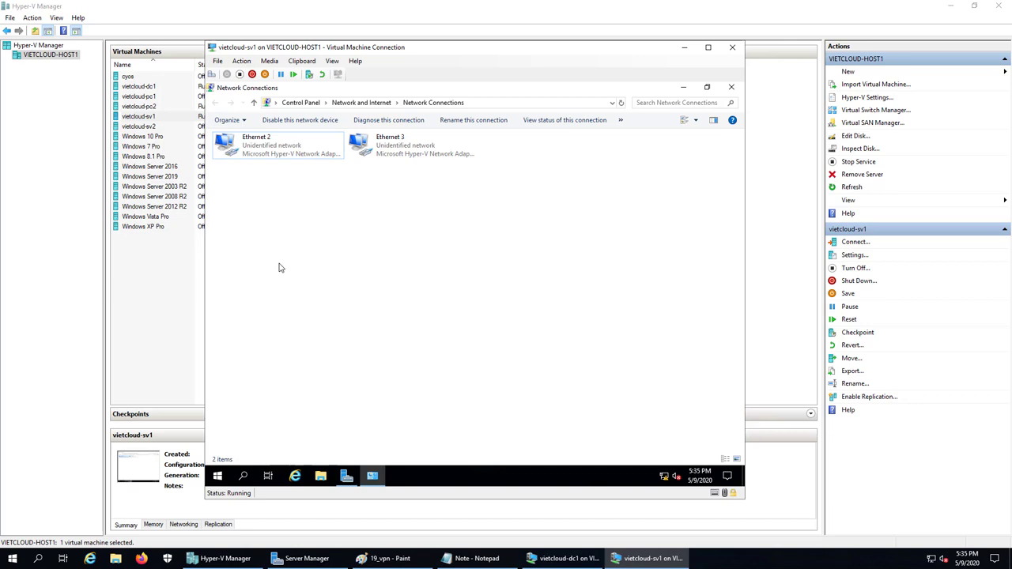
pyautogui.click(261, 154)
# - Rename Ethernet 2 to 192.168.254.0 after the name 192.168.254.0/24 is rejected
pyautogui.press('F2')
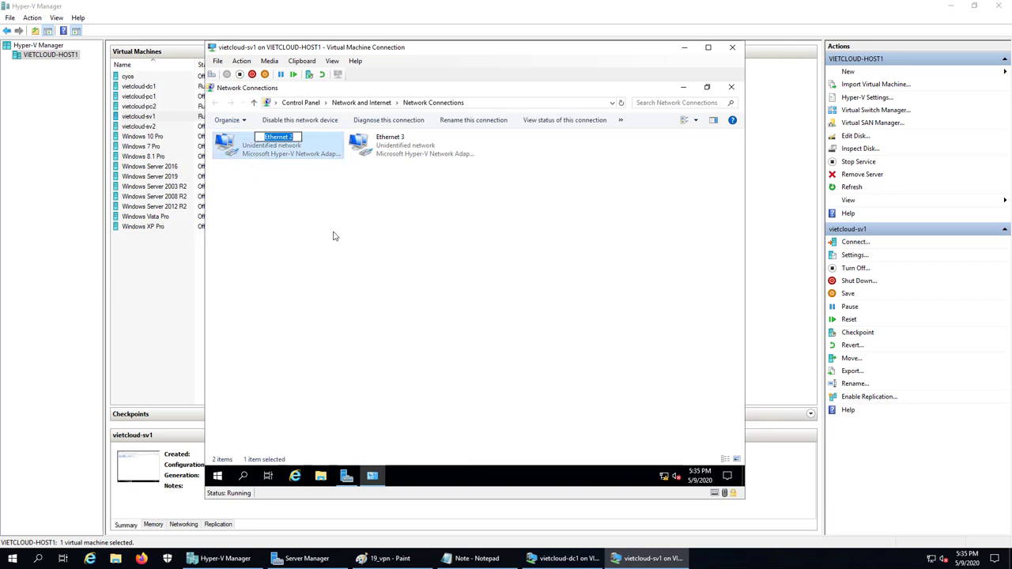
pyautogui.write('192.168.254.0/24')
pyautogui.press('Return')
pyautogui.press('Return')
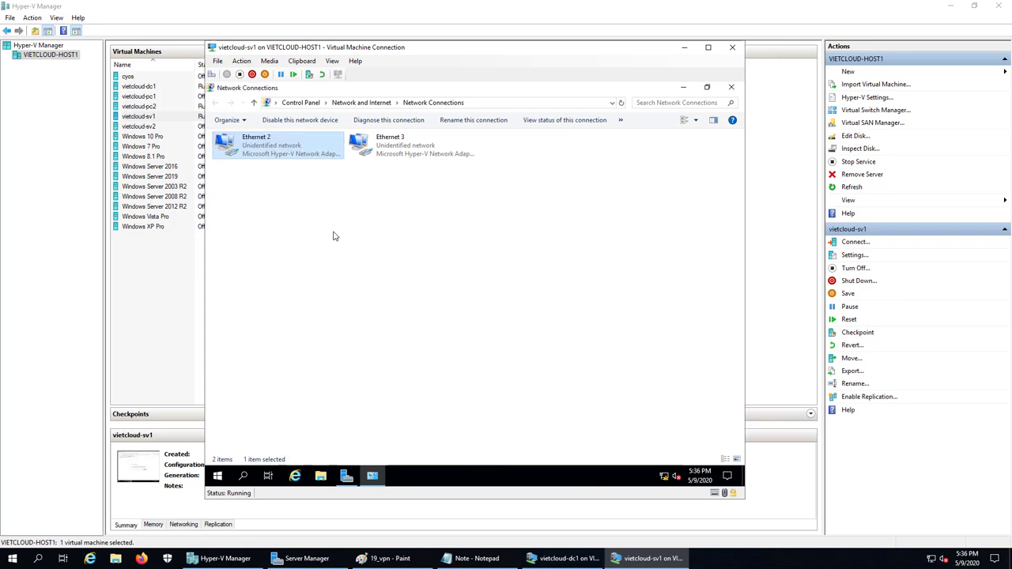
pyautogui.press('F2')
pyautogui.write('192.168')
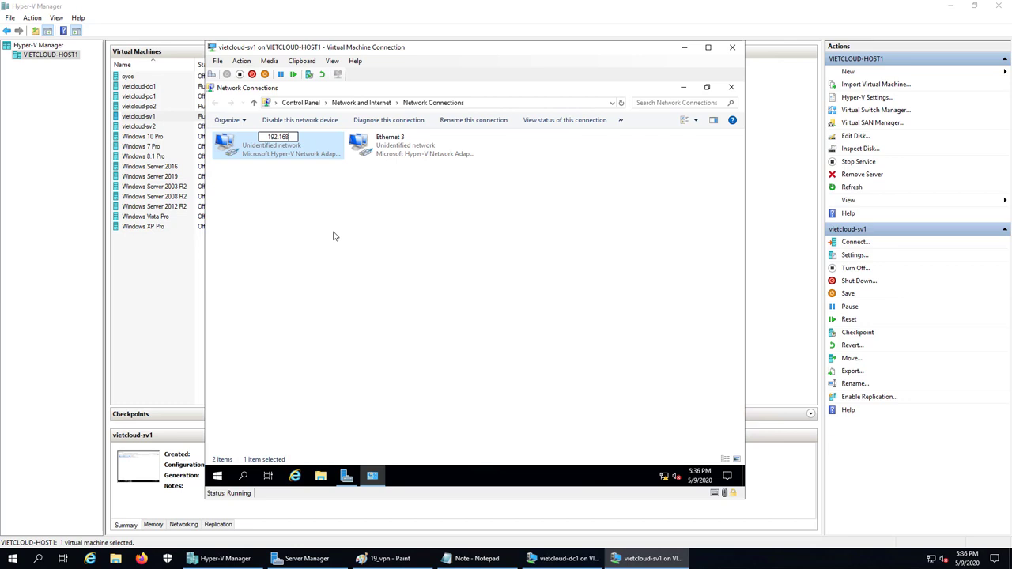
pyautogui.write('.254.0')
pyautogui.press('Return')
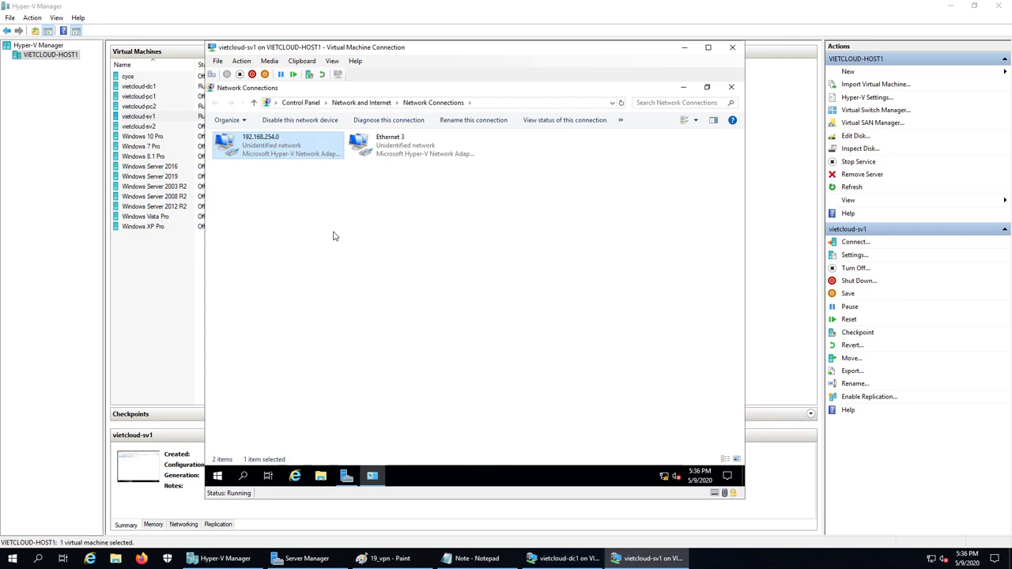
# - Append ' - LAN' so the connection reads '192.168.254.0 - LAN'
pyautogui.click(334, 236)
pyautogui.click(301, 161)
pyautogui.press('F2')
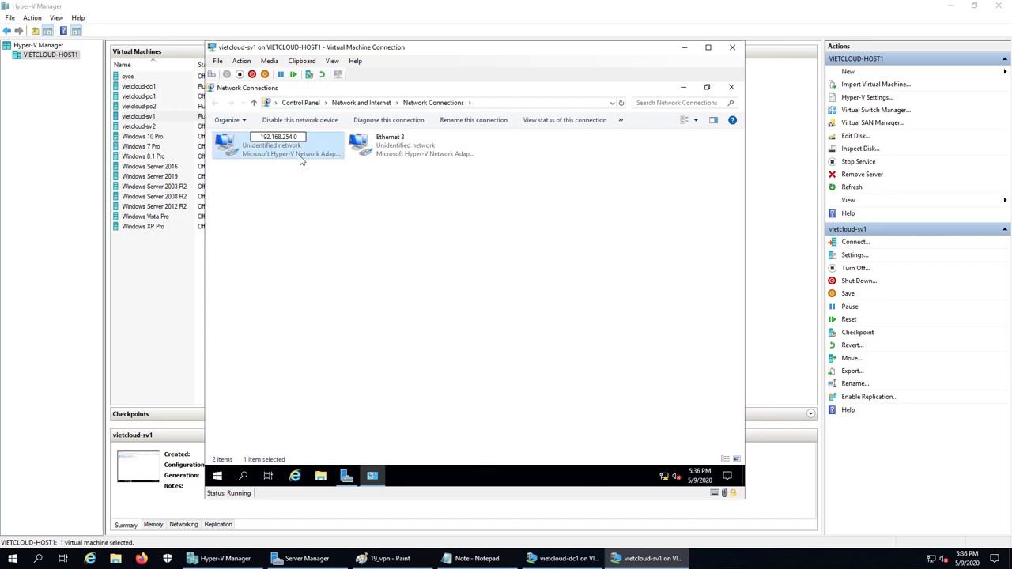
pyautogui.write('- LAN')
pyautogui.click(353, 249)
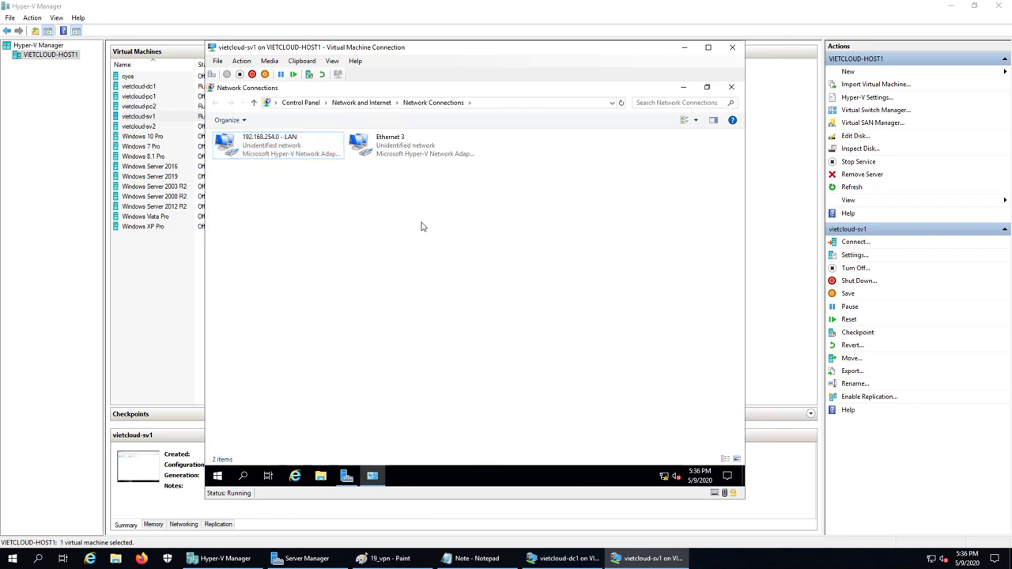
pyautogui.click(270, 151)
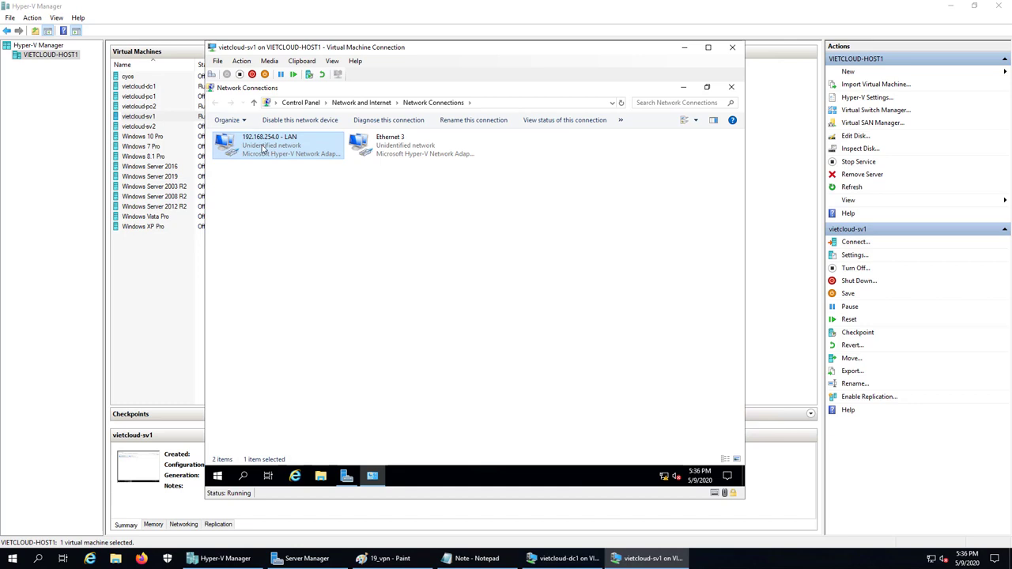
# - Disable IPv6 on Ethernet 3 and give it static IP 200.200.200.211, mask 255.255.255.0
pyautogui.doubleClick(400, 154)
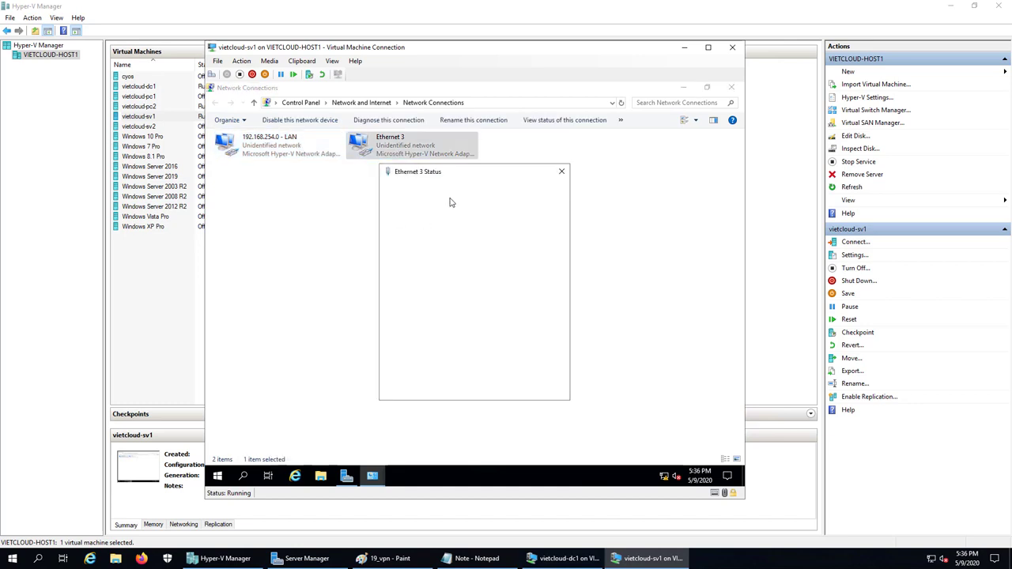
pyautogui.click(414, 365)
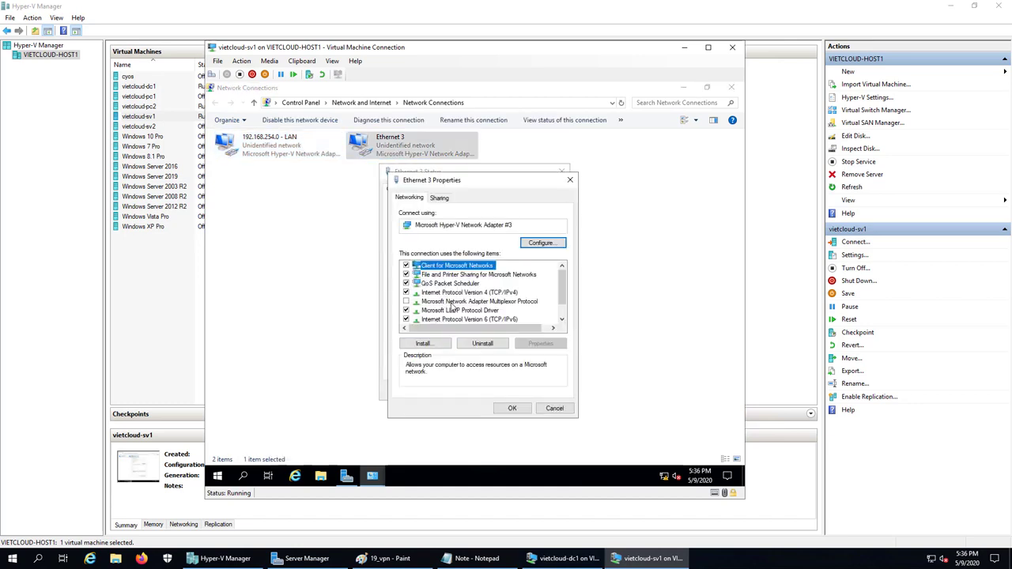
pyautogui.click(412, 320)
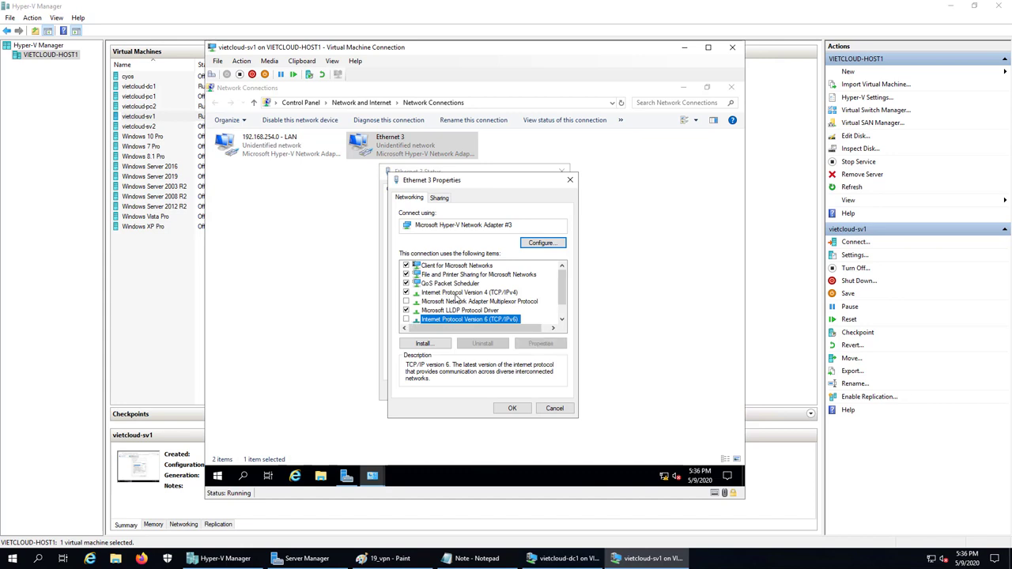
pyautogui.doubleClick(455, 292)
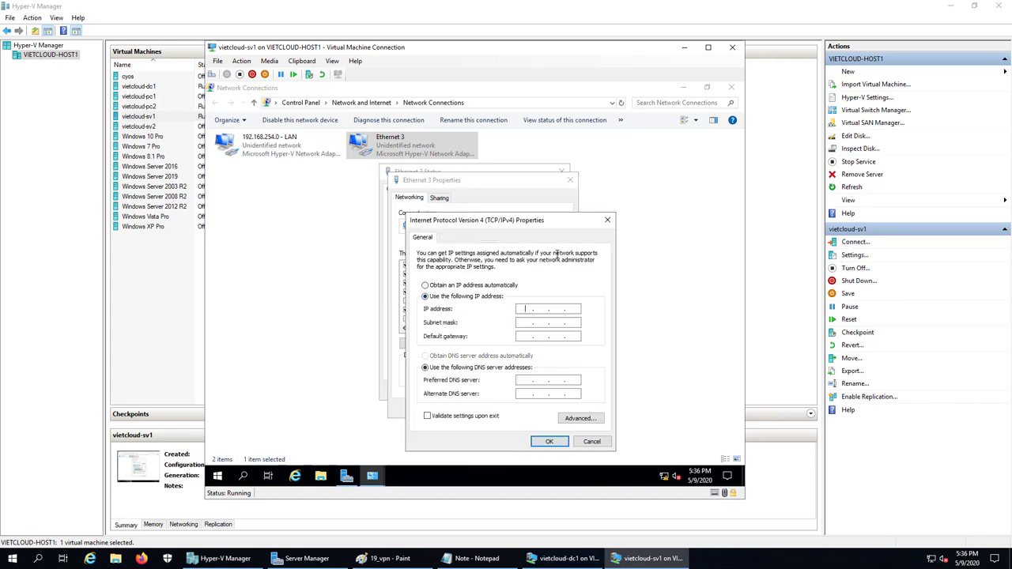
pyautogui.click(388, 558)
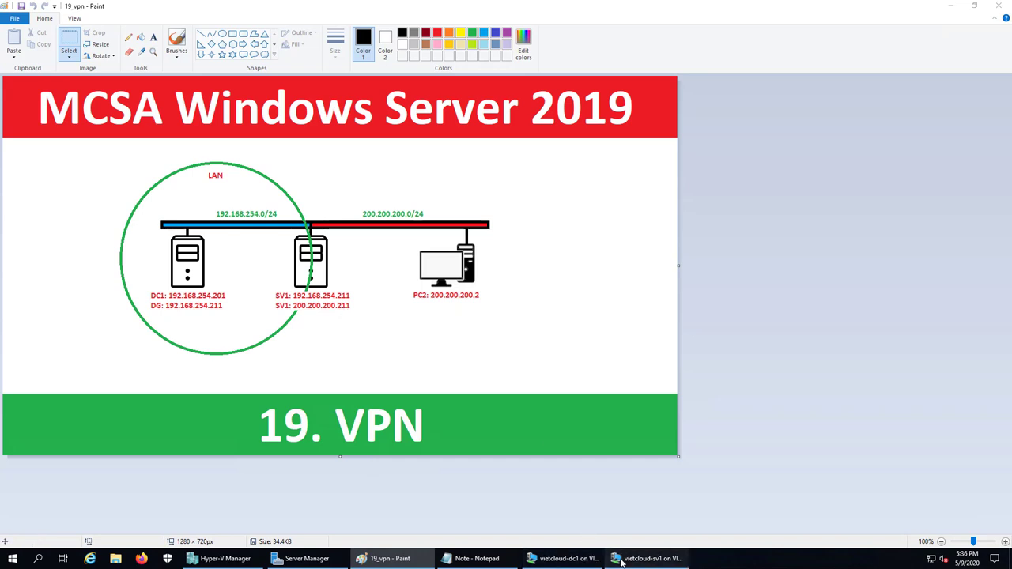
pyautogui.click(648, 558)
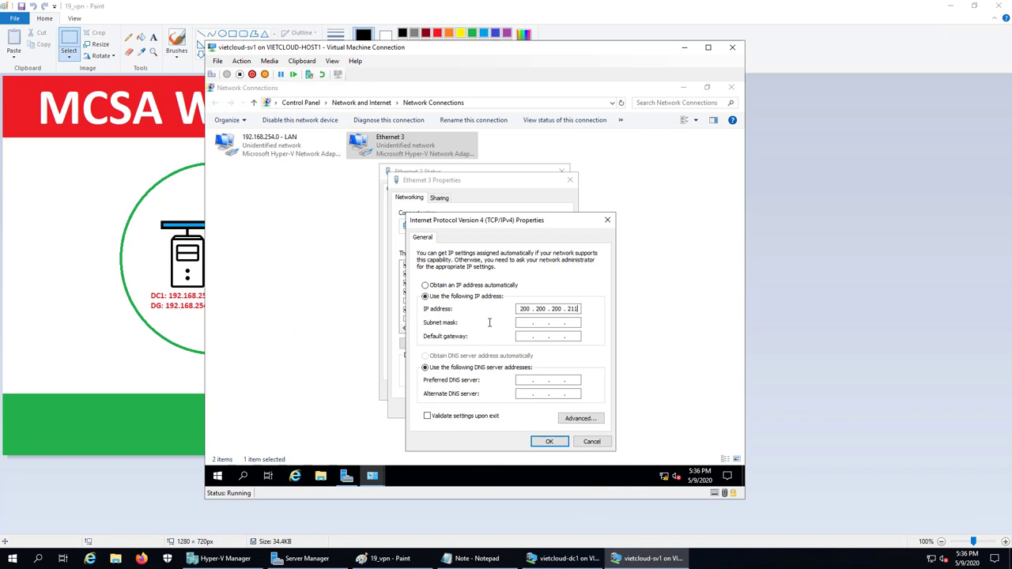
pyautogui.click(520, 323)
pyautogui.click(549, 442)
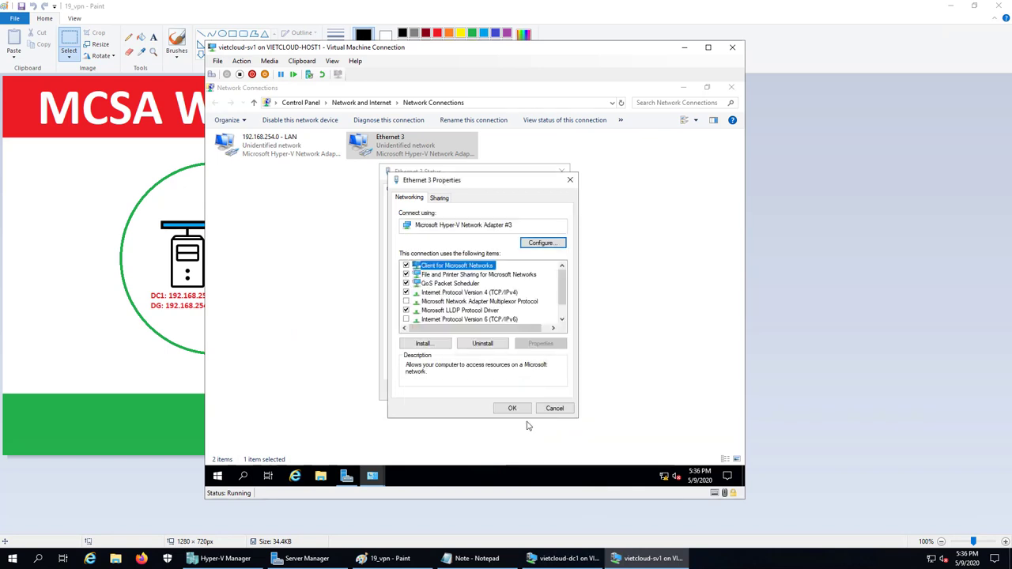
pyautogui.click(513, 407)
pyautogui.click(544, 390)
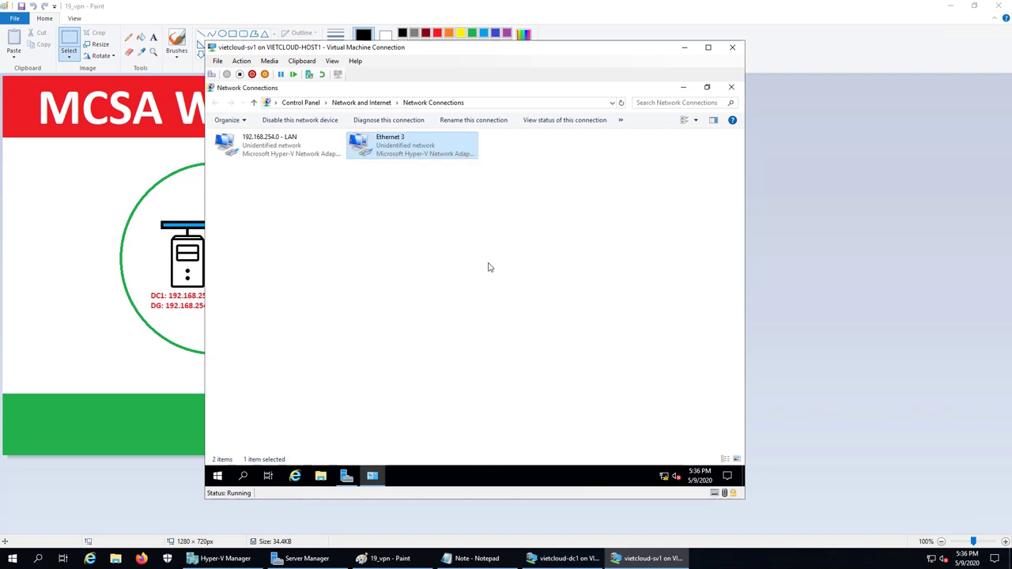
# - Rename the Ethernet 3 connection to '200.200.200.0 - WAN'
pyautogui.press('F2')
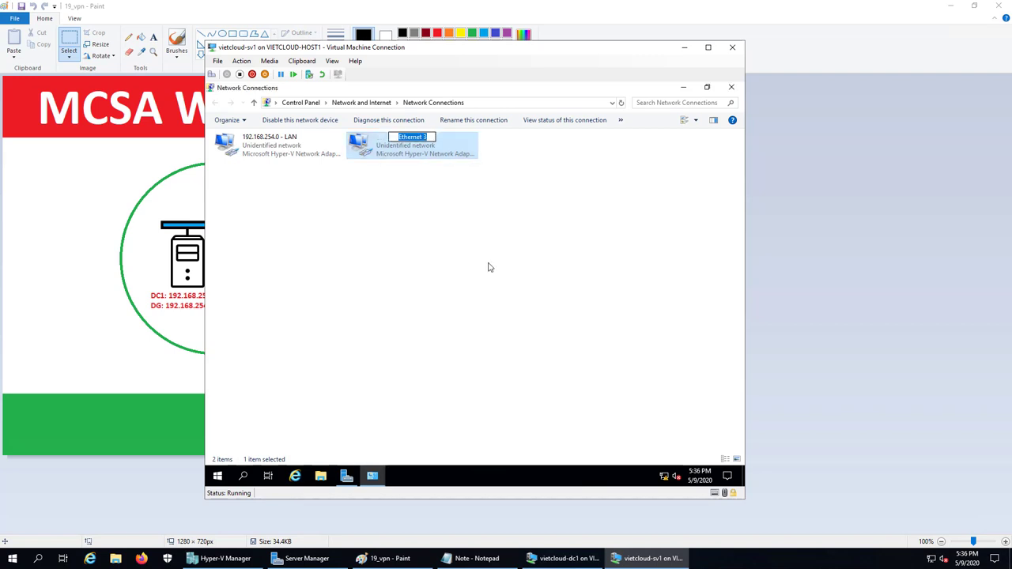
pyautogui.write('200.200.200.0 - WAN')
pyautogui.press('Return')
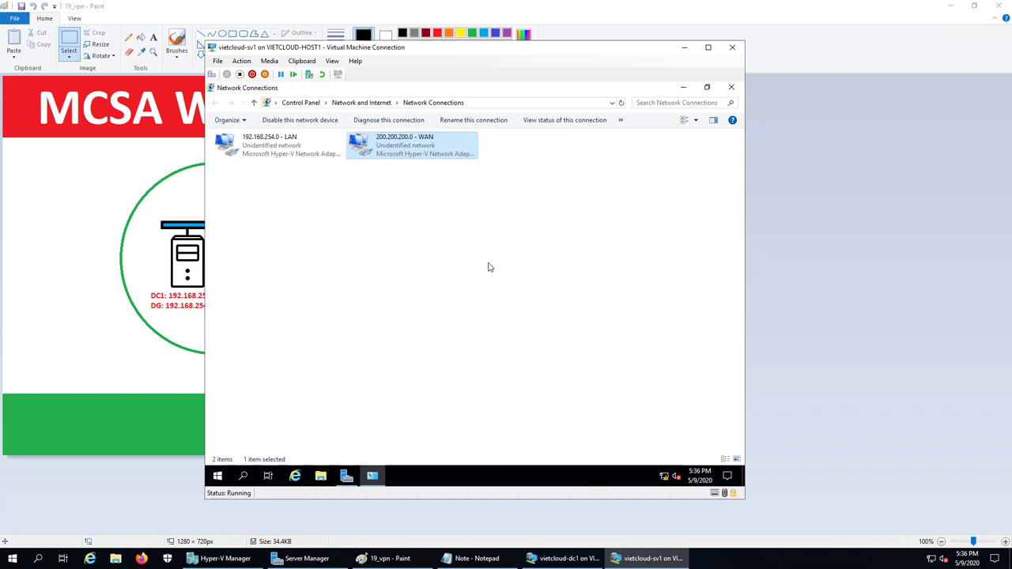
pyautogui.click(488, 268)
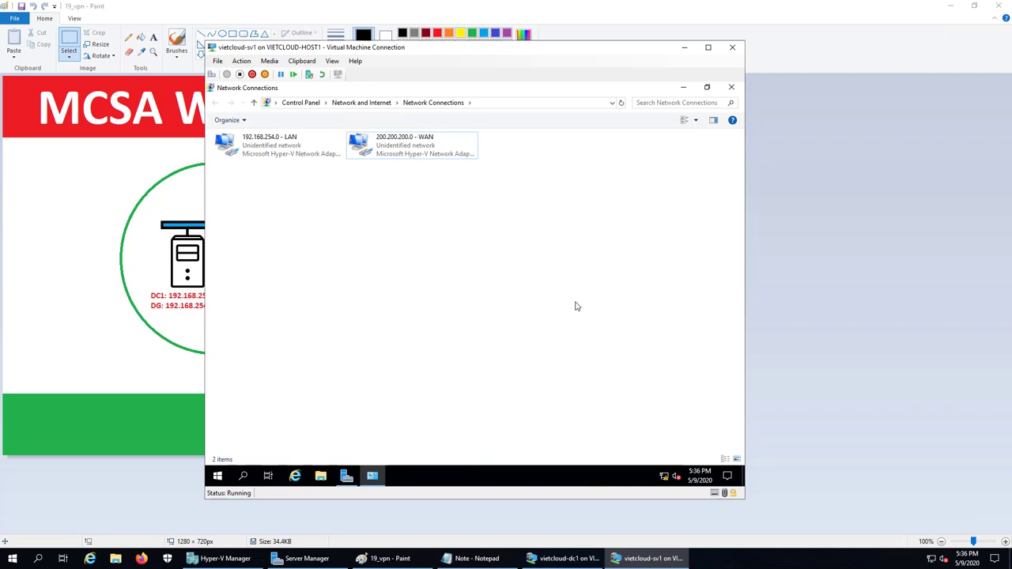
# - Close the network connections and set SV1's membership to the vietcloud.vn domain
pyautogui.click(265, 144)
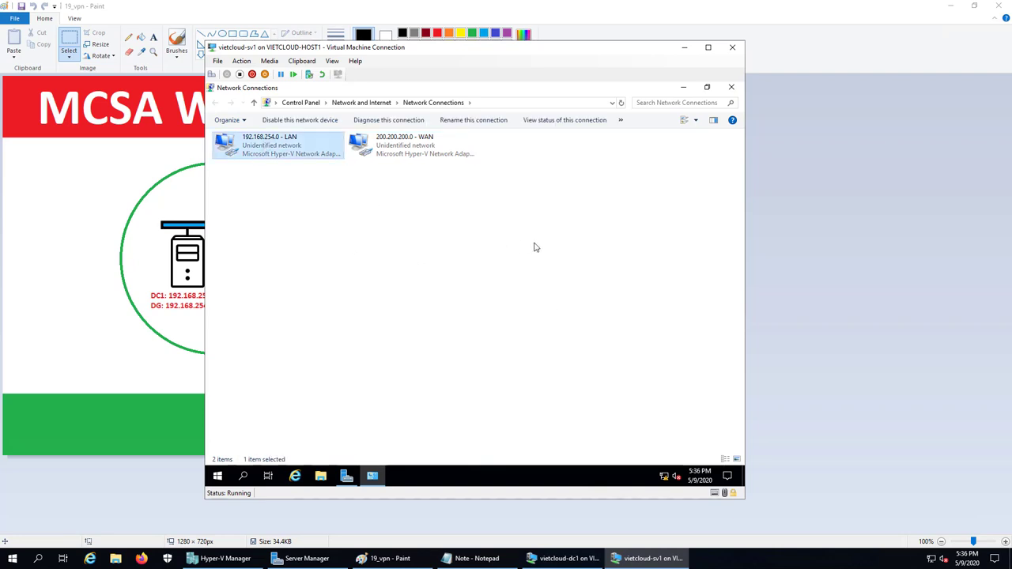
pyautogui.click(730, 87)
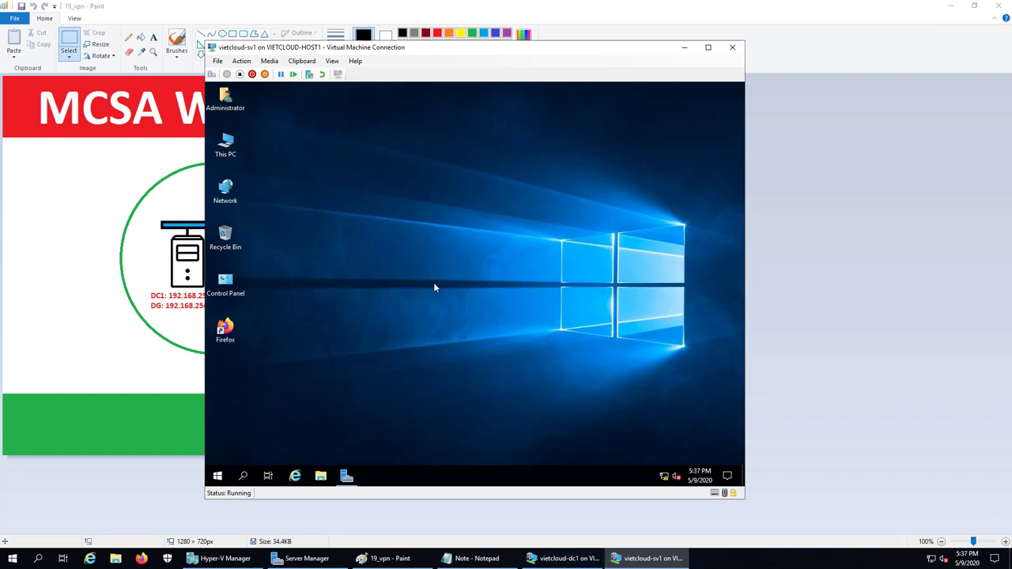
pyautogui.rightClick(233, 164)
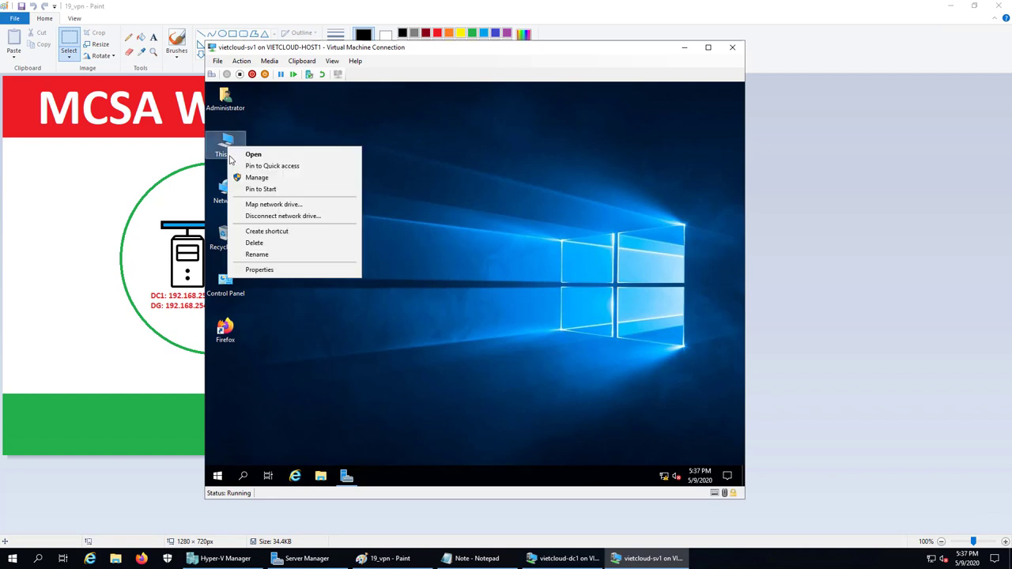
pyautogui.click(261, 269)
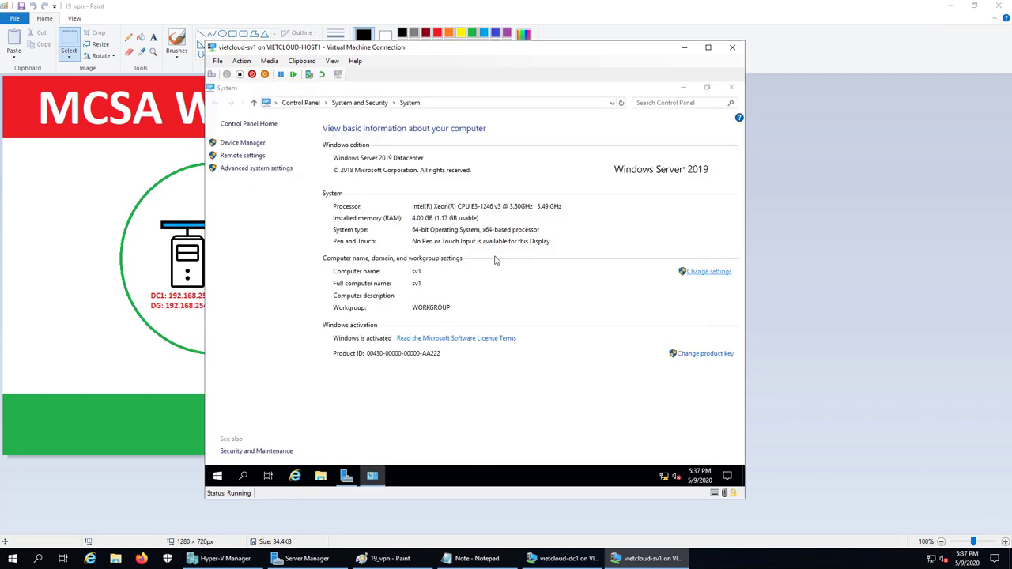
pyautogui.click(709, 271)
pyautogui.click(426, 250)
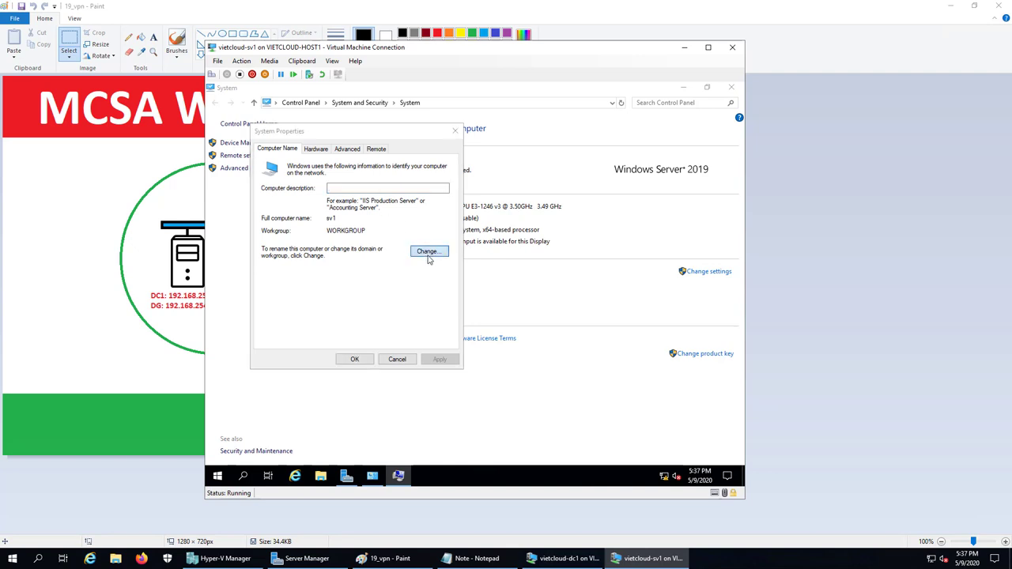
pyautogui.click(284, 274)
pyautogui.click(299, 285)
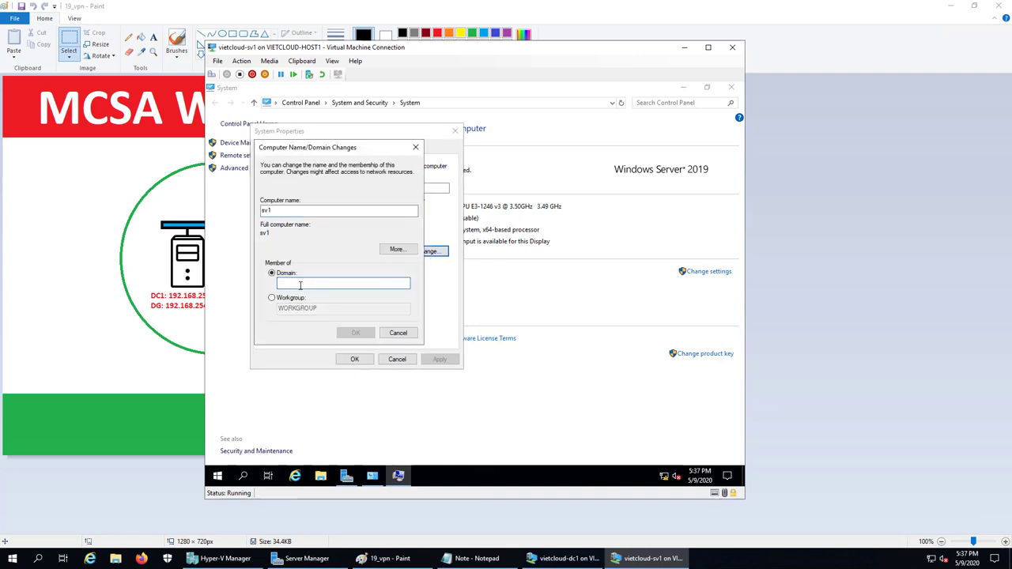
pyautogui.write('vietcloudvn')
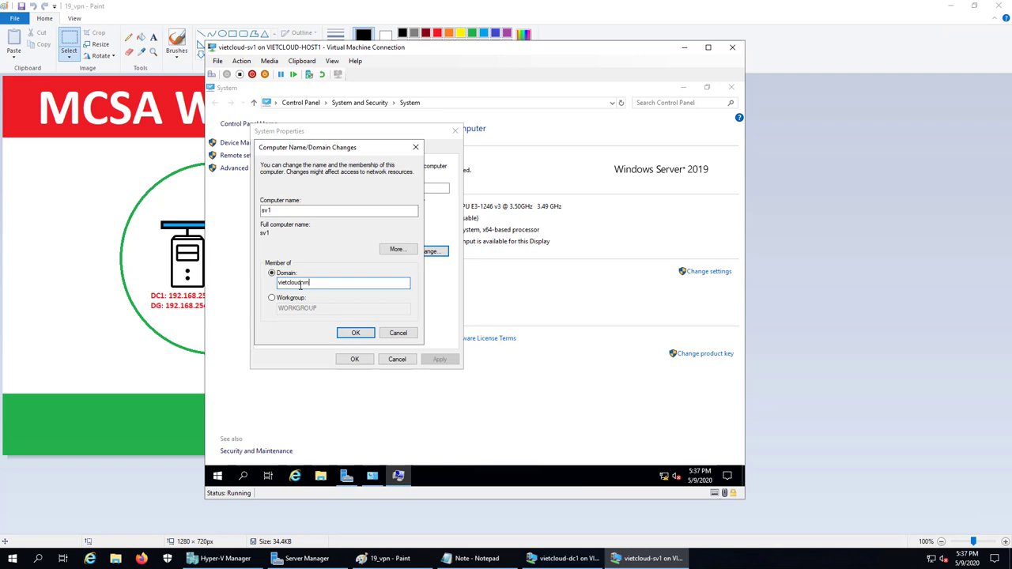
pyautogui.press('Return')
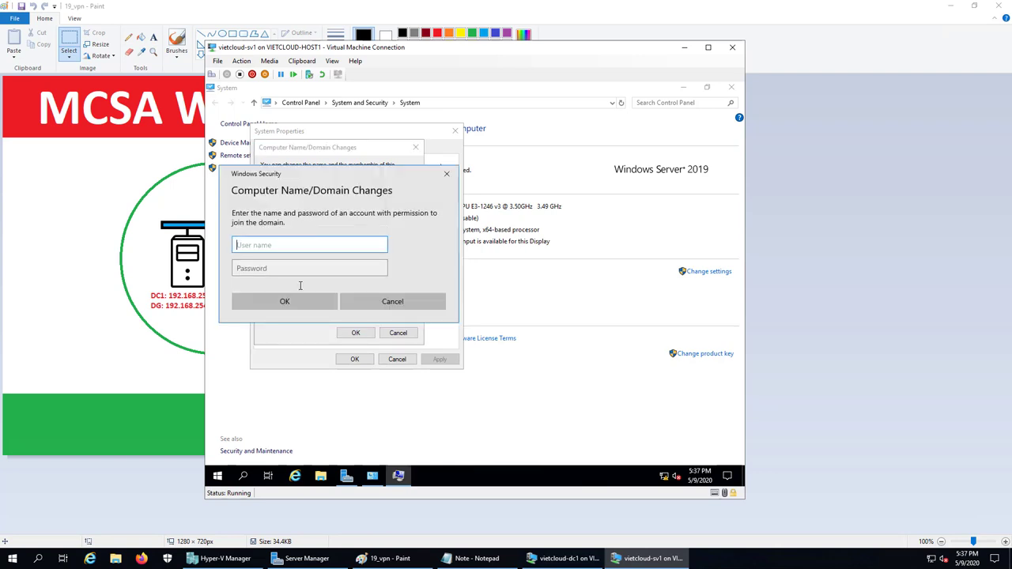
# - Authenticate with the domain administrator account and restart SV1 to complete the join
pyautogui.write('administrator')
pyautogui.press('Tab')
pyautogui.write('•••')
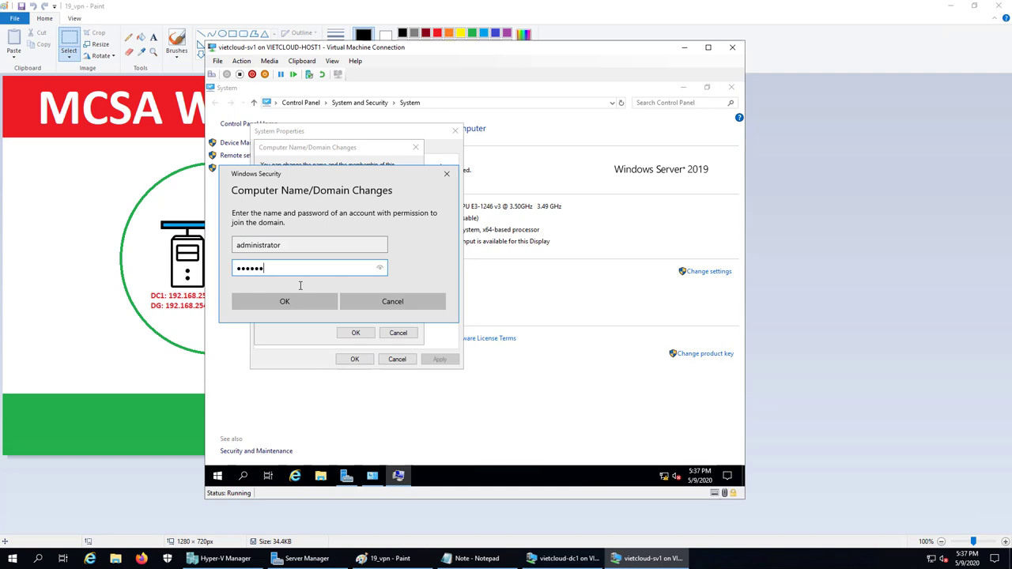
pyautogui.press('Return')
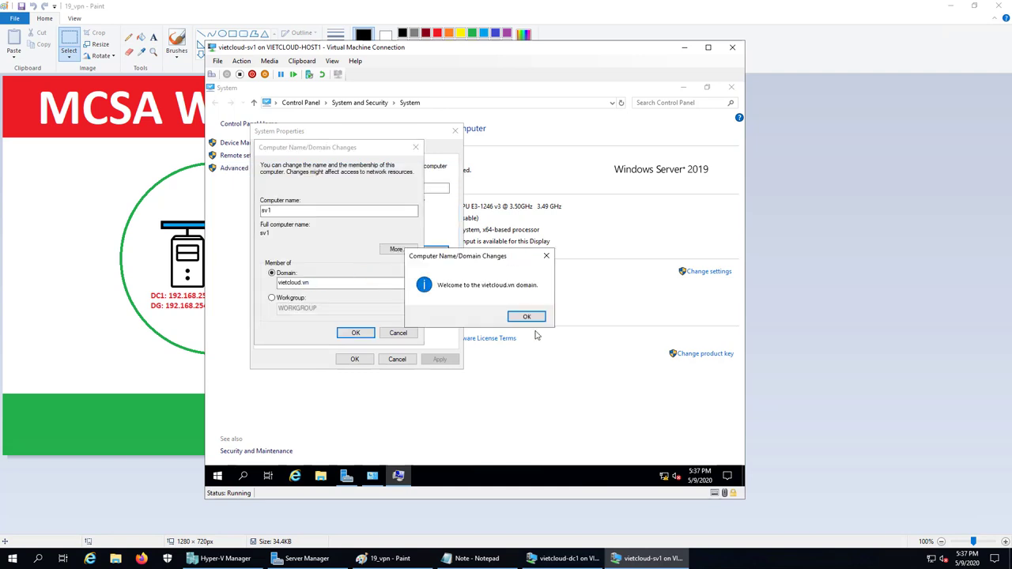
pyautogui.click(526, 317)
pyautogui.click(537, 298)
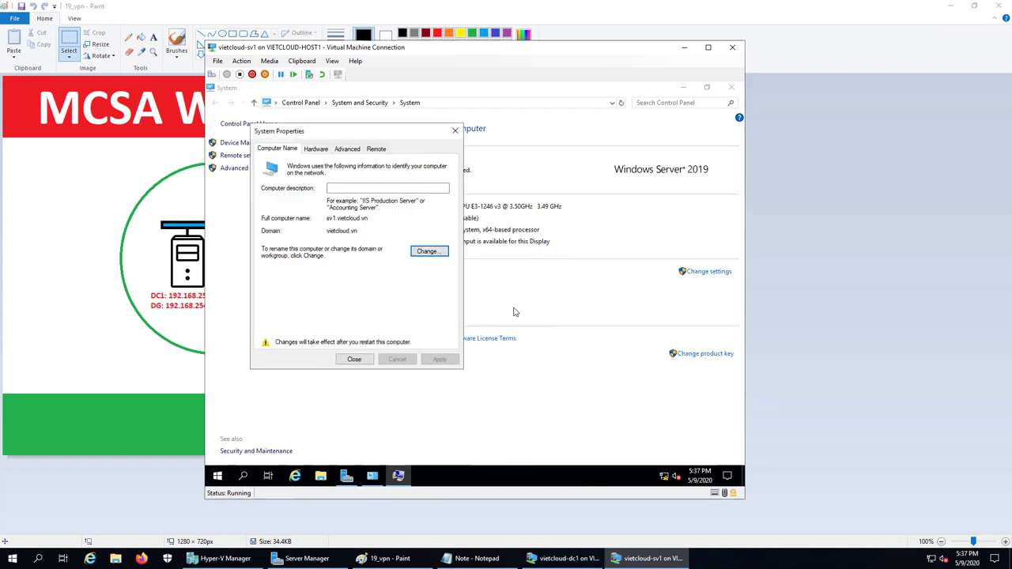
pyautogui.click(354, 359)
pyautogui.click(468, 293)
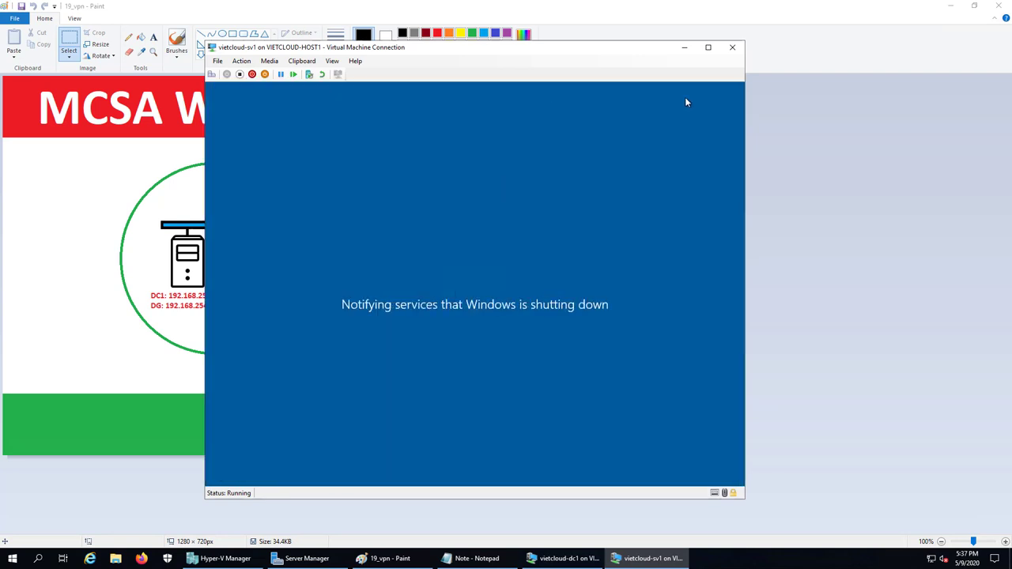
# - Switch to a vietcloud-pc2 console, log in as Administrator, and open Run from the Start menu
pyautogui.click(685, 47)
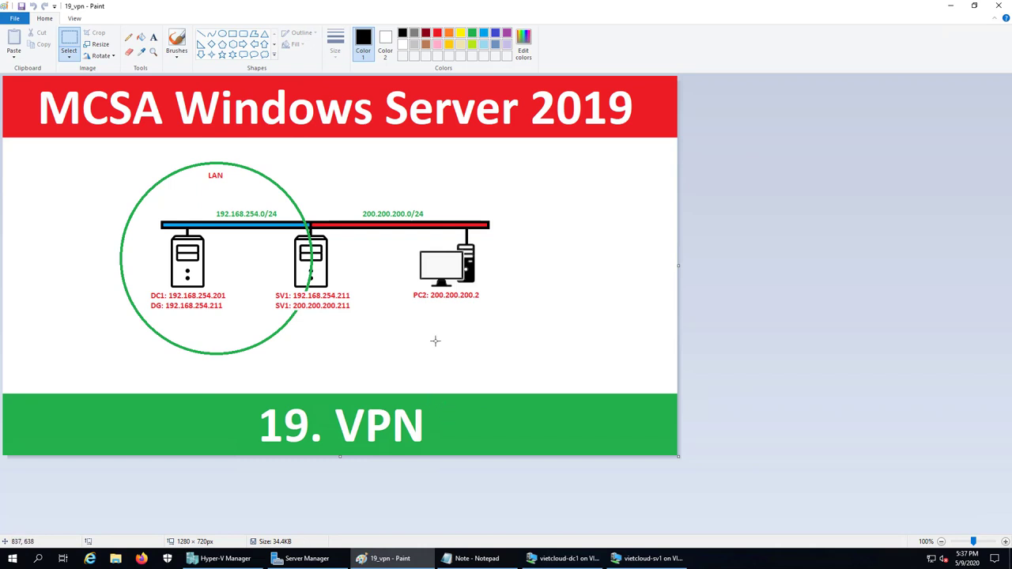
pyautogui.click(221, 559)
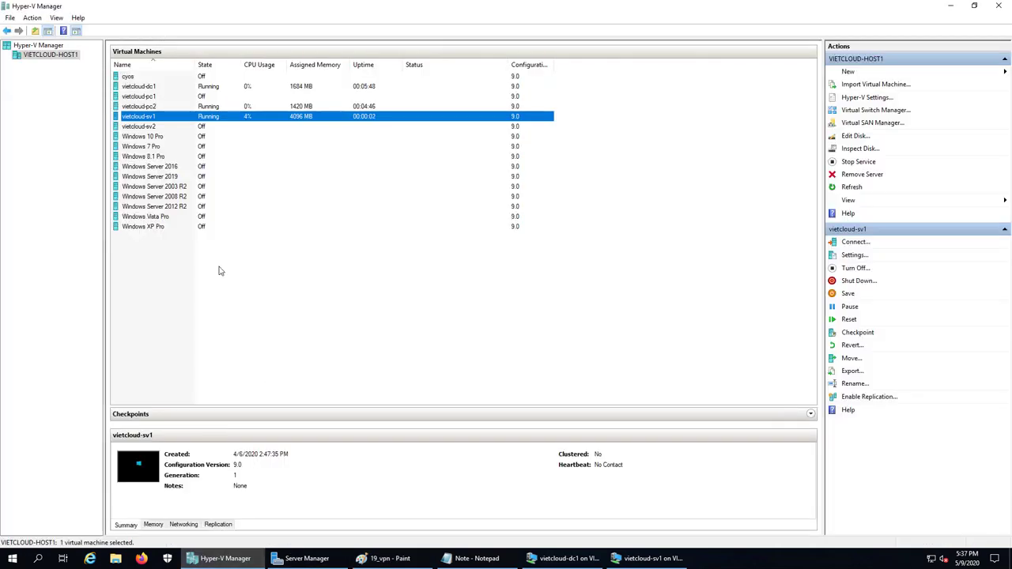
pyautogui.doubleClick(152, 109)
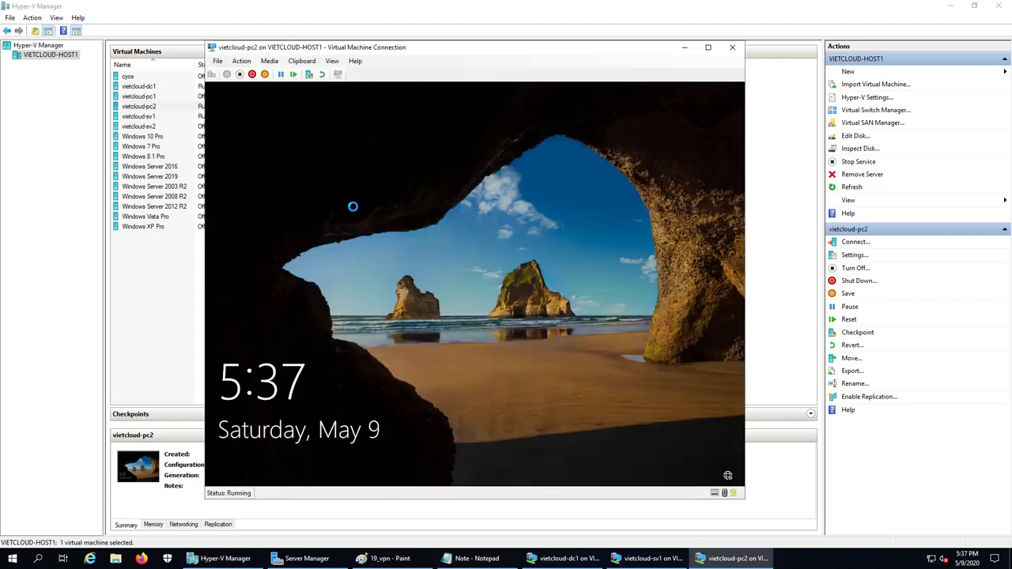
pyautogui.click(261, 135)
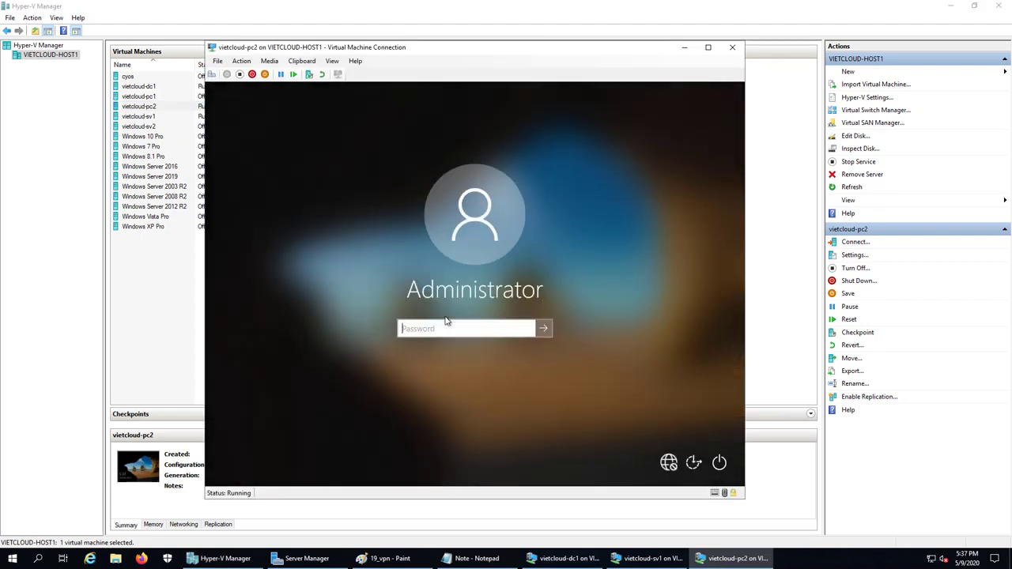
pyautogui.write('•••••••••')
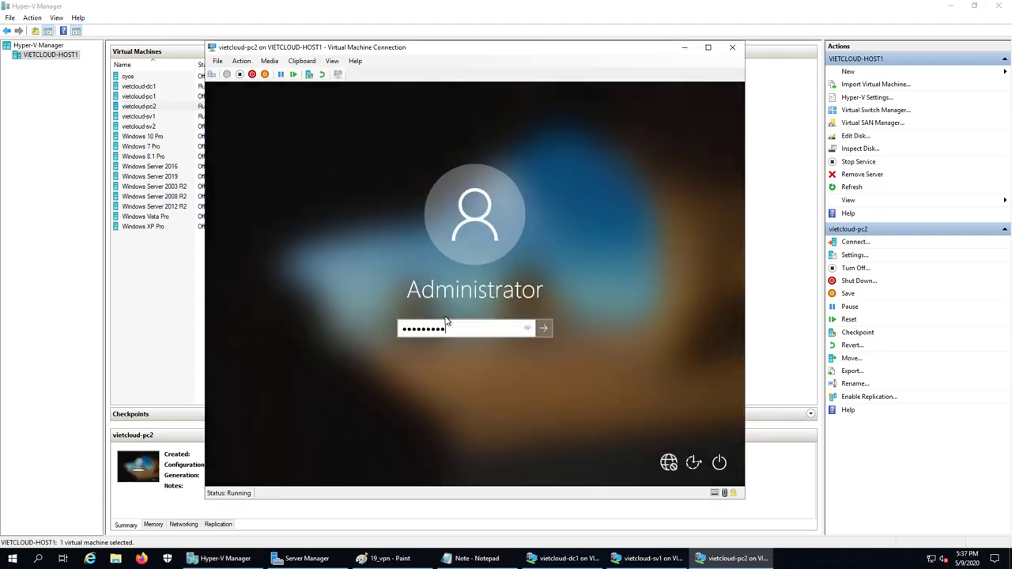
pyautogui.press('Return')
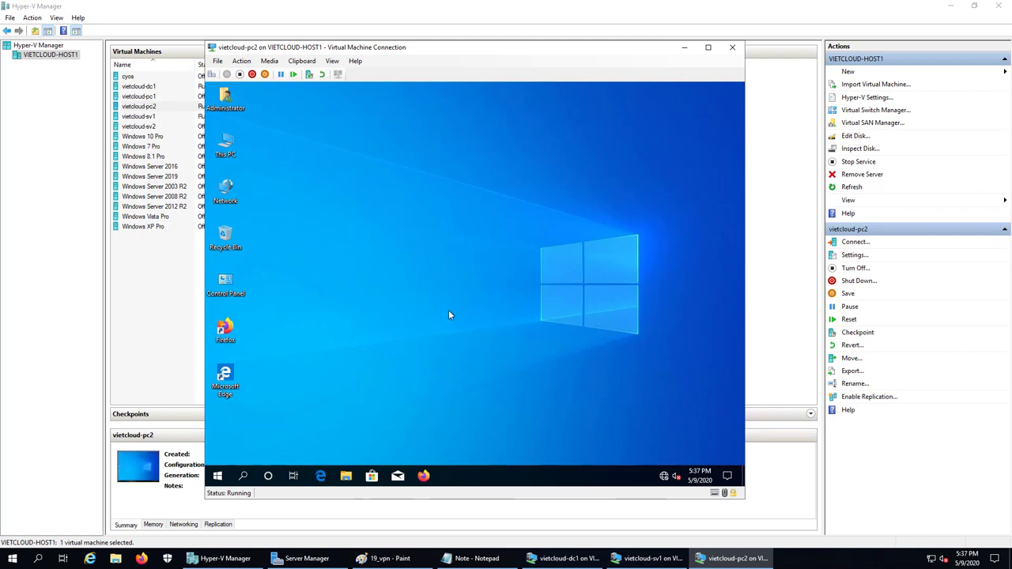
pyautogui.rightClick(217, 475)
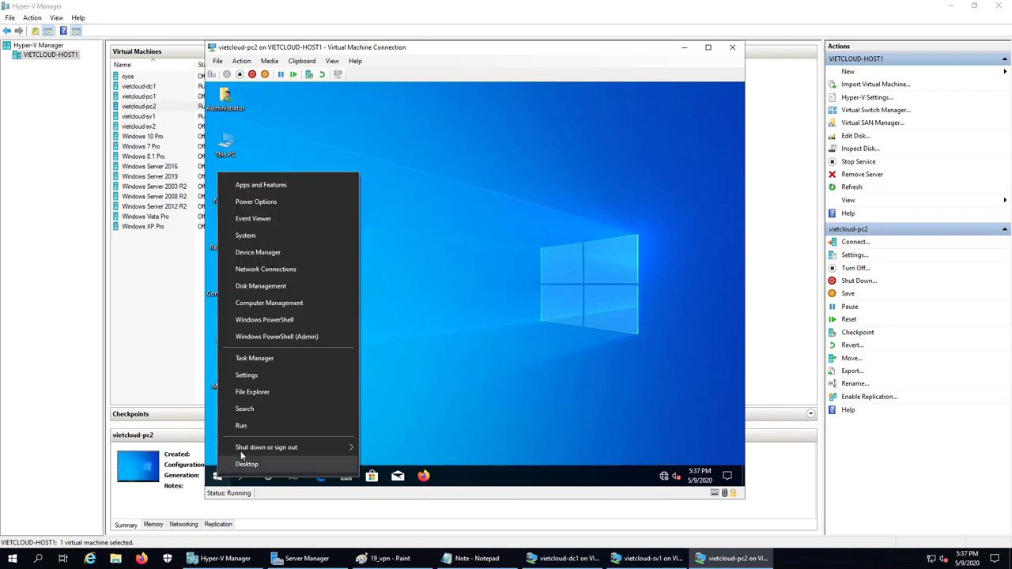
pyautogui.click(253, 428)
# - Using ncpa.cpl, enter static IPv4 200.200.200.2 with mask 255.255.255.0 on PC2's Ethernet adapter
pyautogui.write('ncpa.cpl')
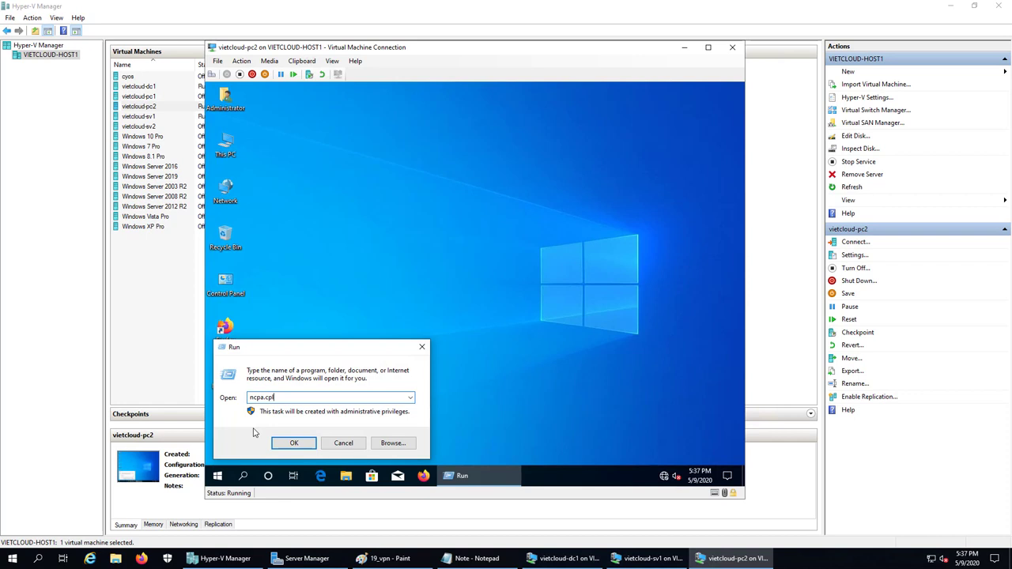
pyautogui.press('Return')
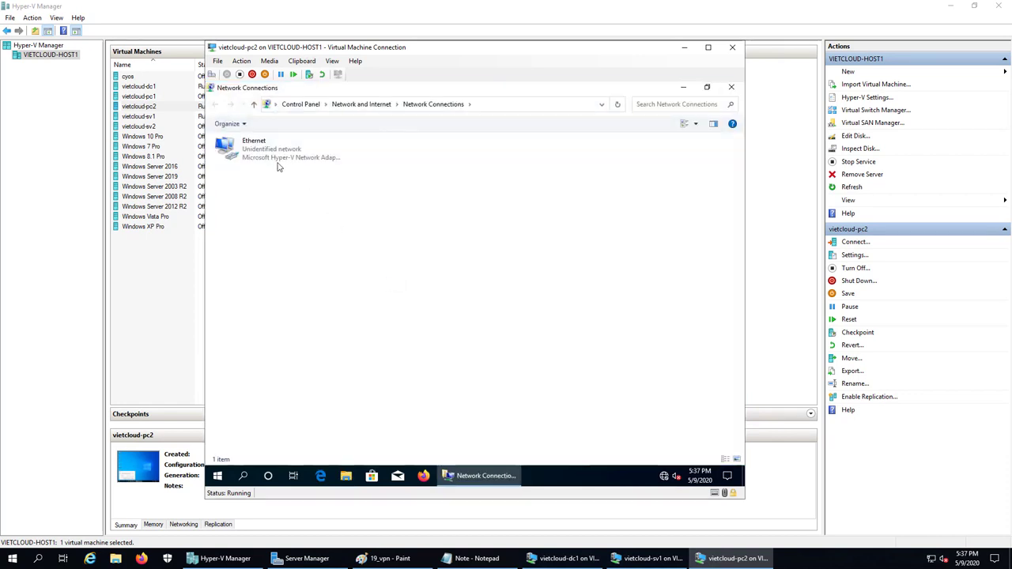
pyautogui.doubleClick(277, 162)
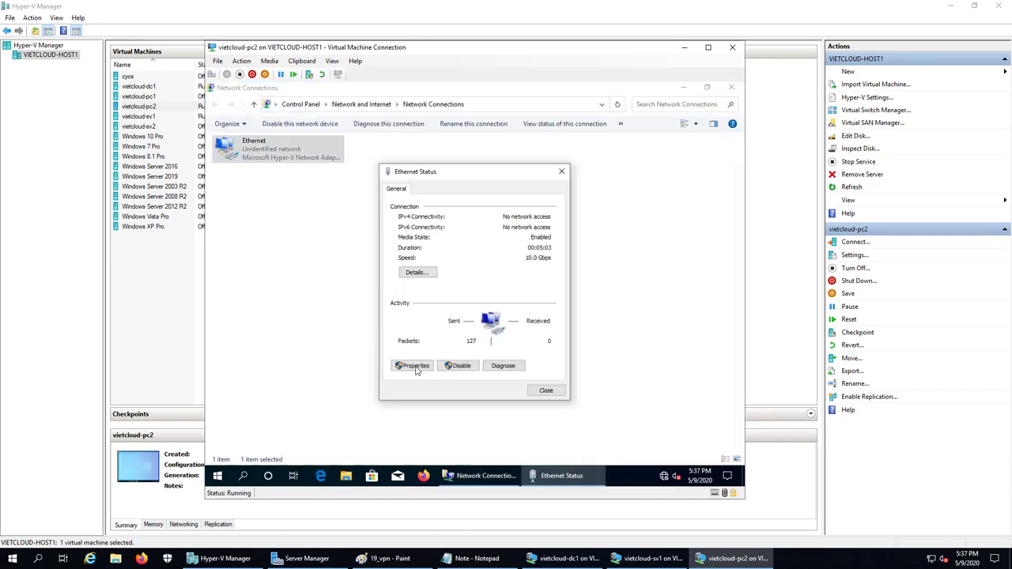
pyautogui.click(414, 362)
pyautogui.doubleClick(456, 292)
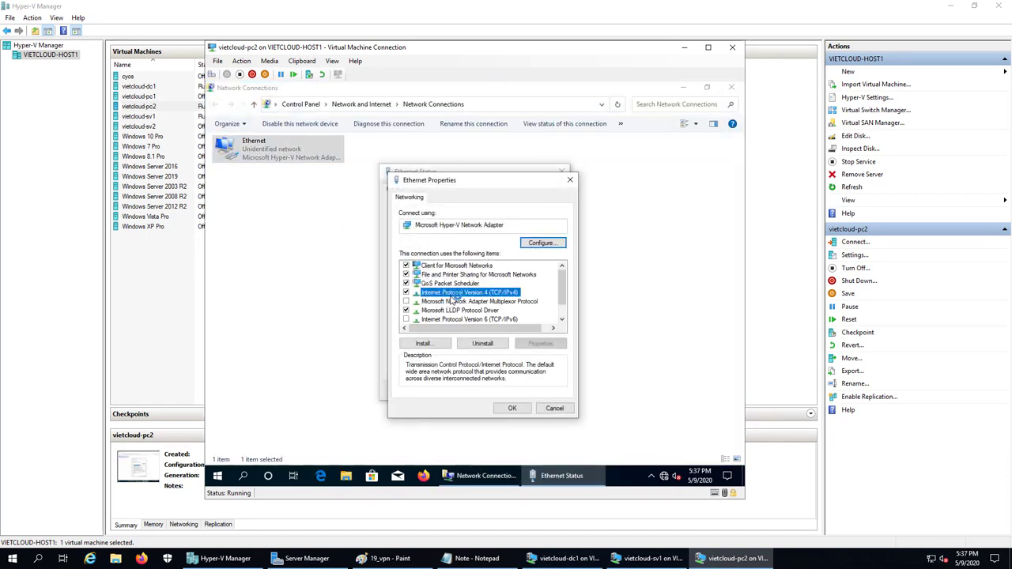
pyautogui.doubleClick(531, 308)
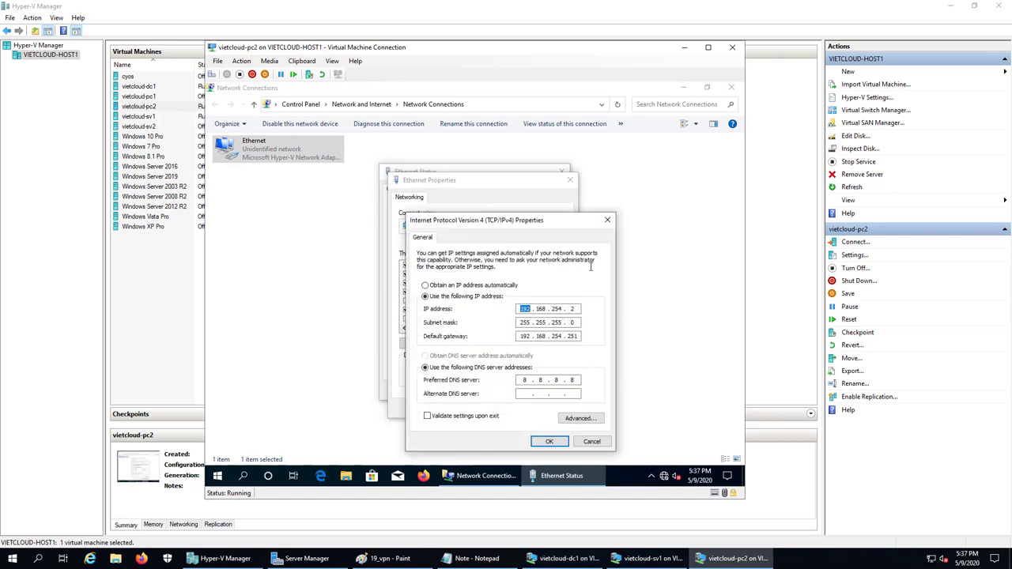
pyautogui.click(480, 285)
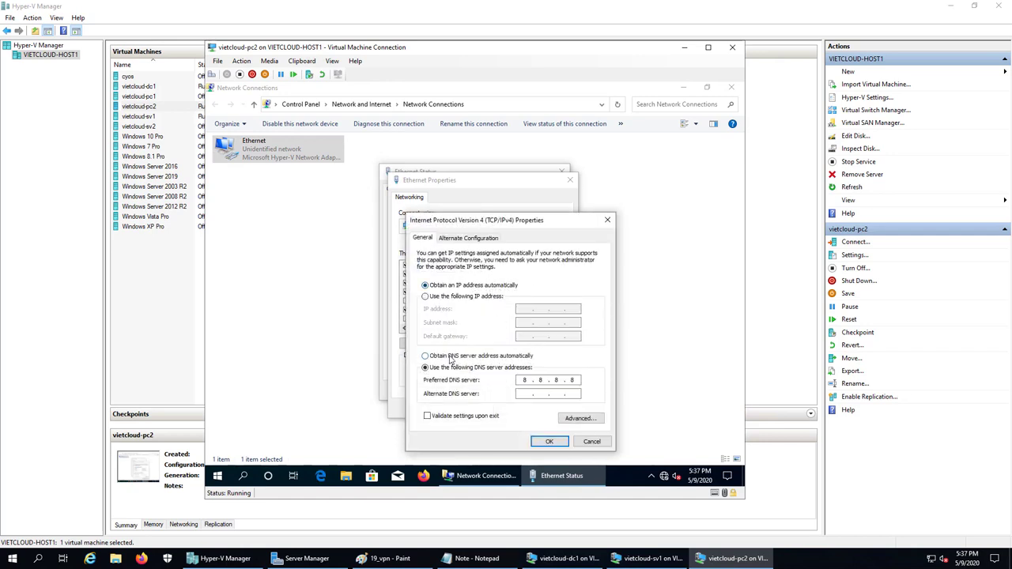
pyautogui.click(450, 356)
pyautogui.click(438, 298)
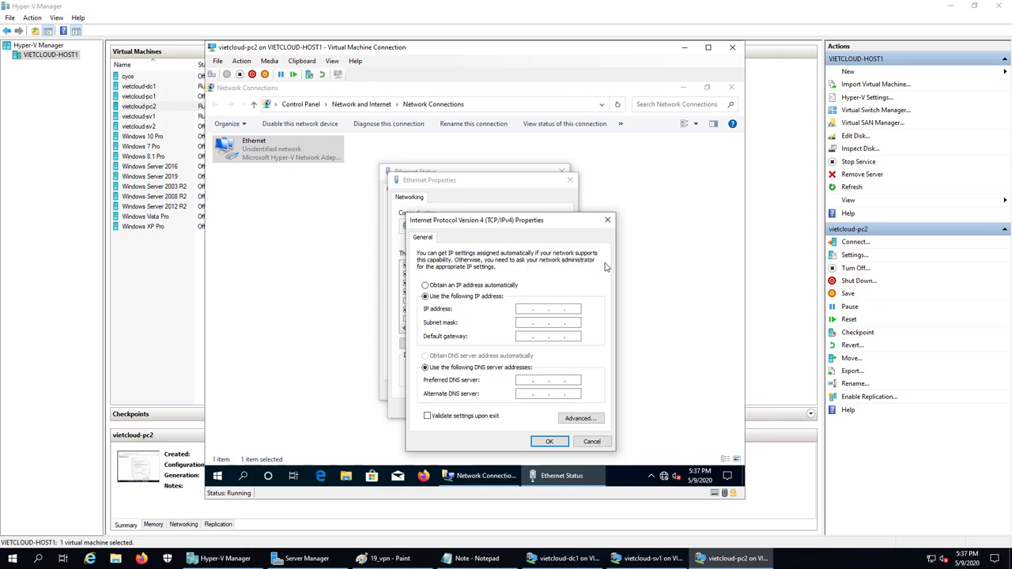
pyautogui.write('200 . 200 . 200 . 2')
pyautogui.click(523, 323)
# - Check the address against the lab diagram, then save the settings and close the network windows
pyautogui.click(414, 562)
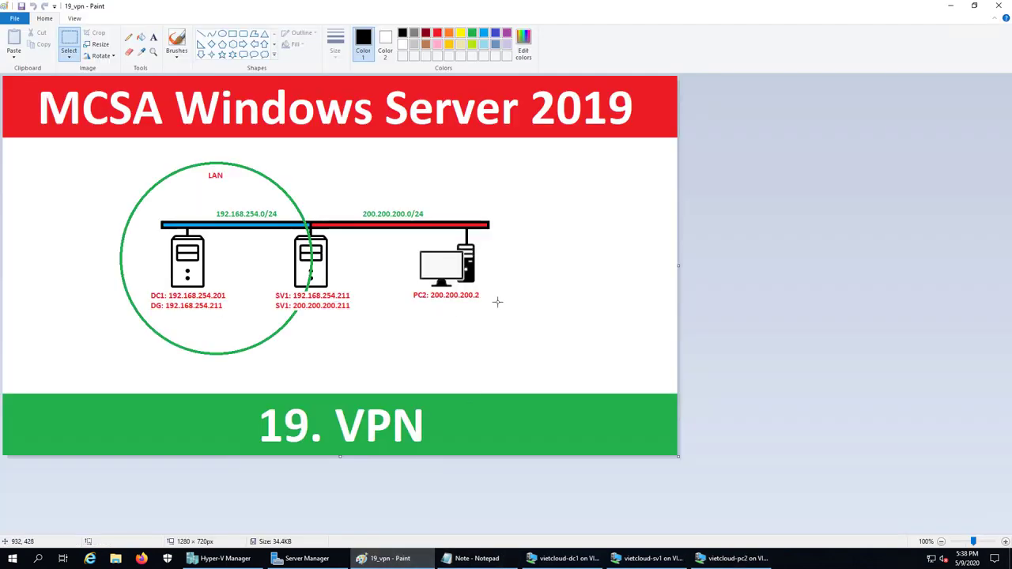
pyautogui.click(723, 559)
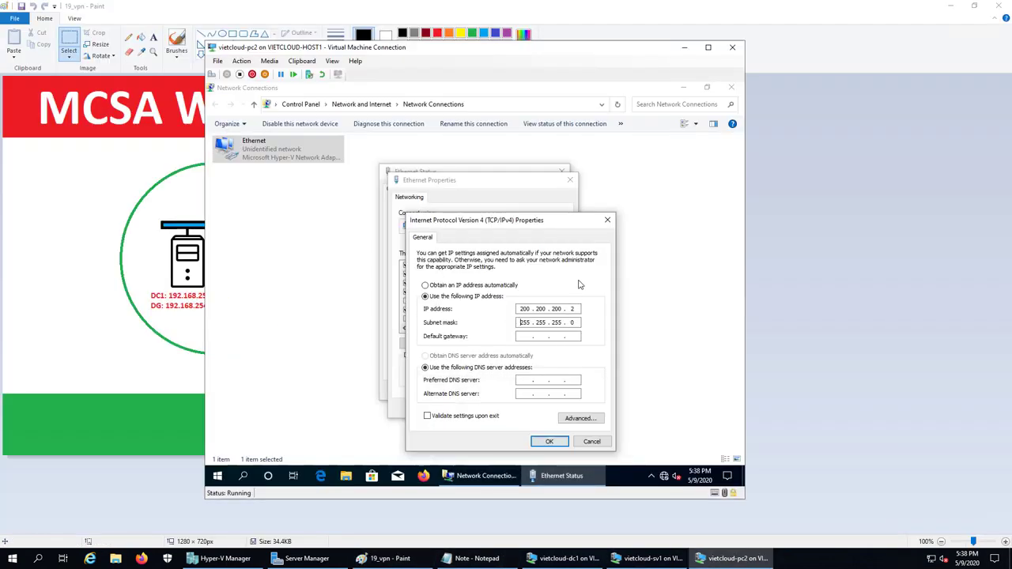
pyautogui.click(545, 441)
pyautogui.click(517, 408)
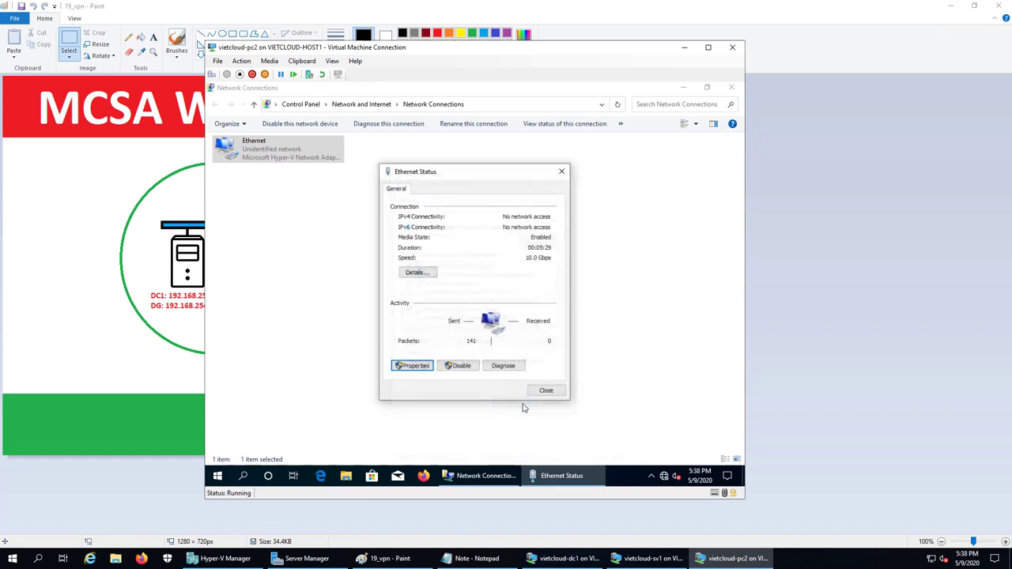
pyautogui.click(547, 389)
pyautogui.click(730, 87)
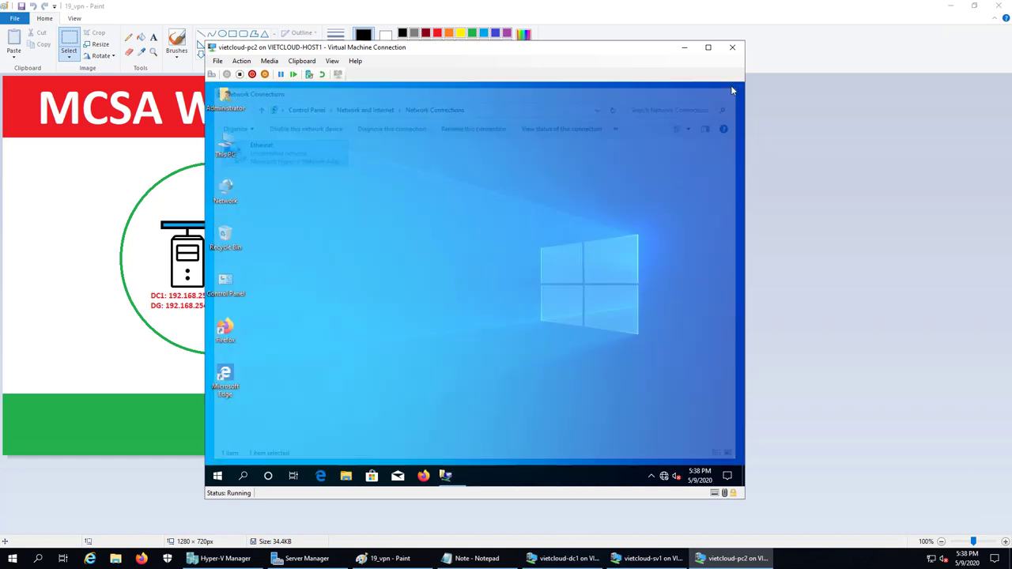
# - Return to the SV1 console and sign in as the vietcloud domain administrator via Other user
pyautogui.click(685, 48)
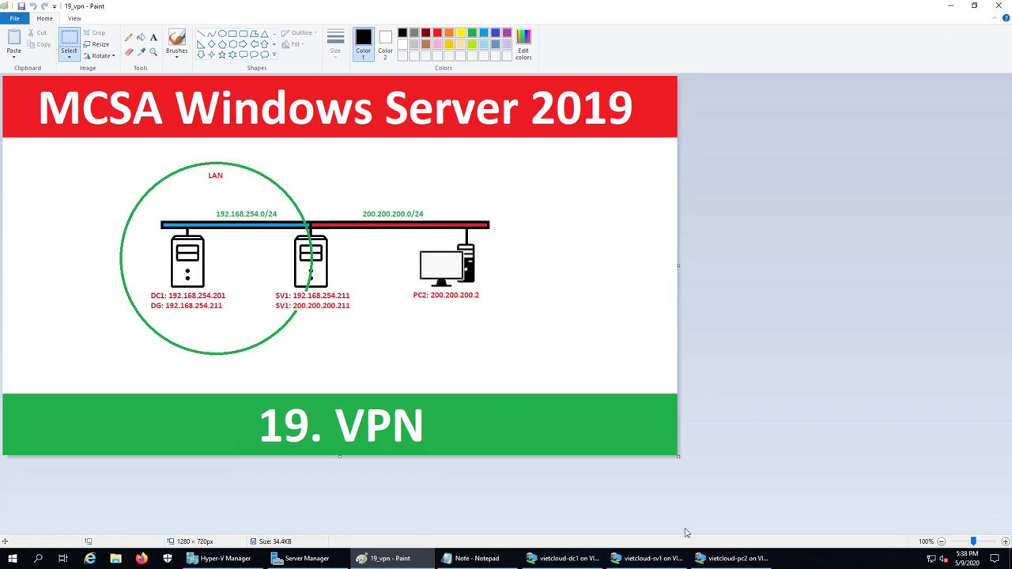
pyautogui.click(647, 558)
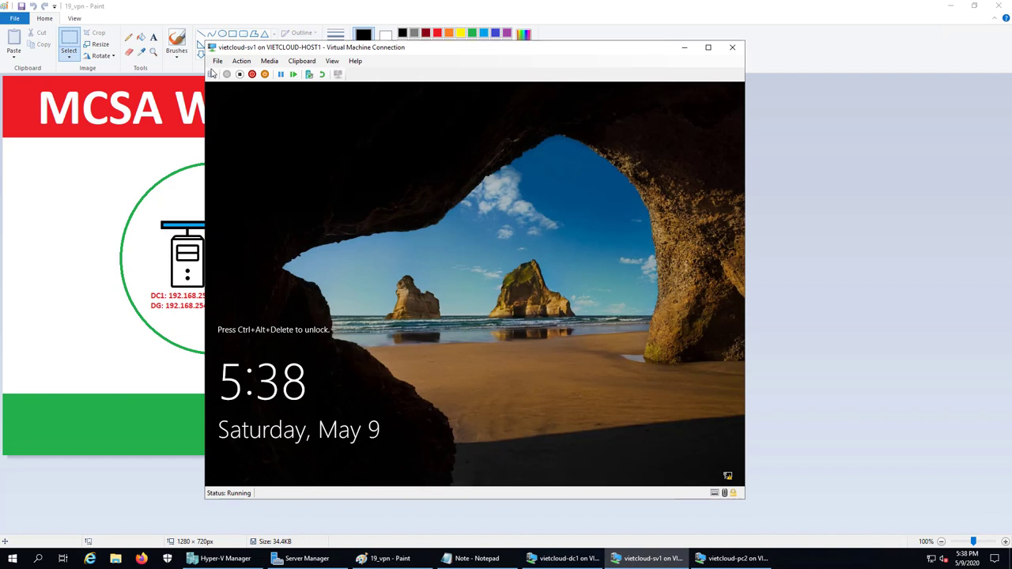
pyautogui.click(212, 73)
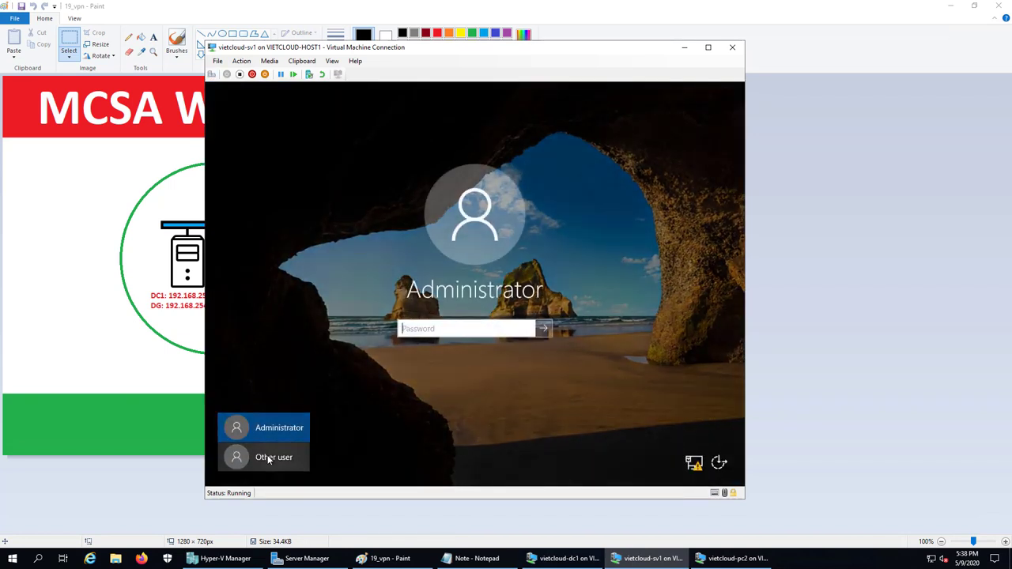
pyautogui.click(265, 457)
pyautogui.write('vietcloud')
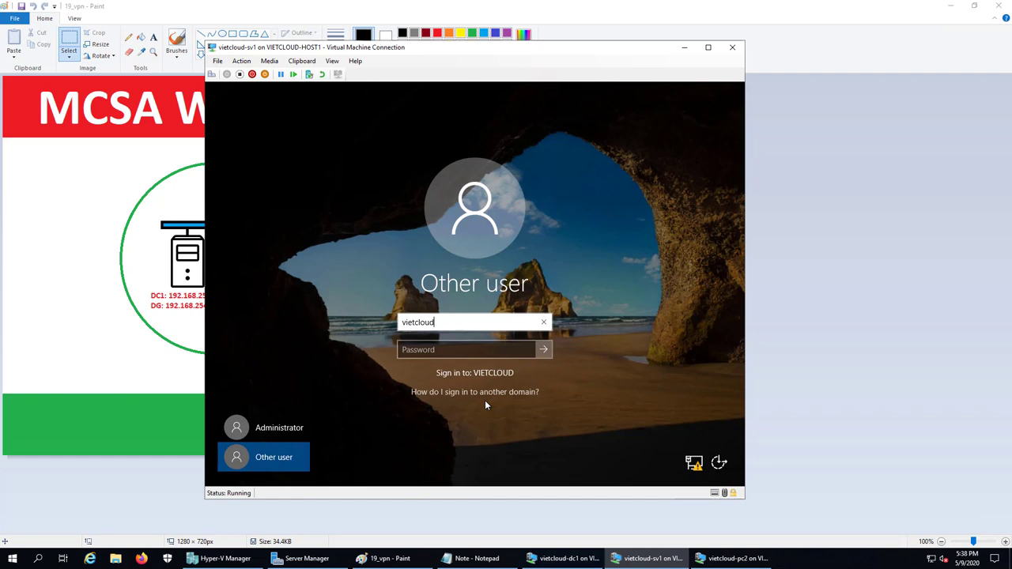
pyautogui.write('\\administrator')
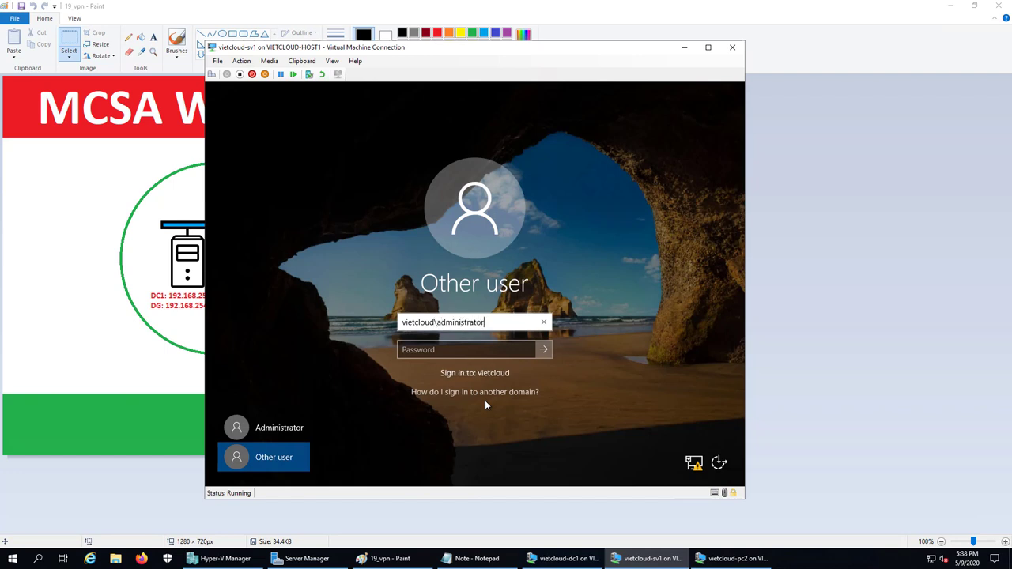
pyautogui.press('Tab')
pyautogui.write('Admin@123')
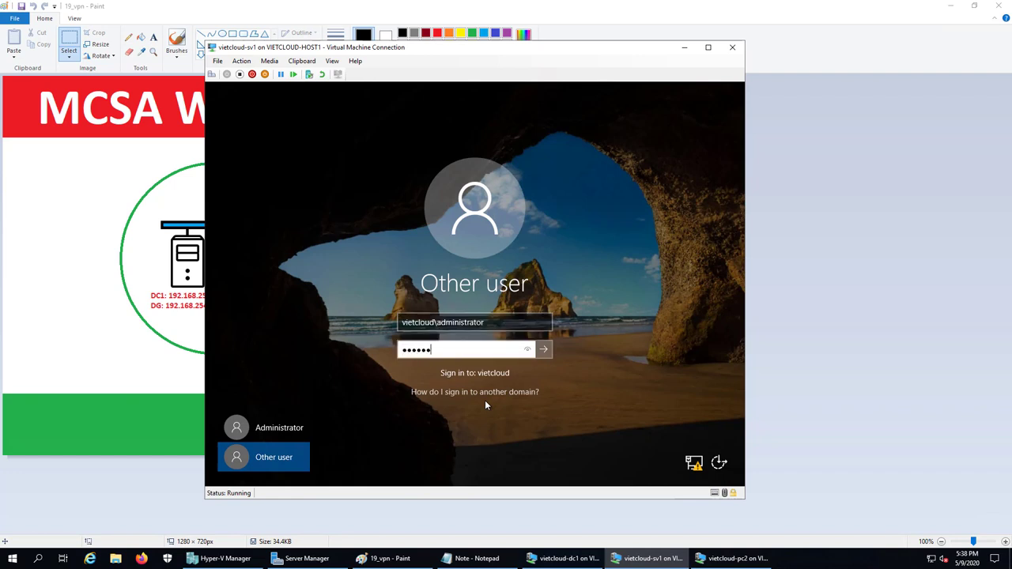
pyautogui.write('45')
pyautogui.press('Return')
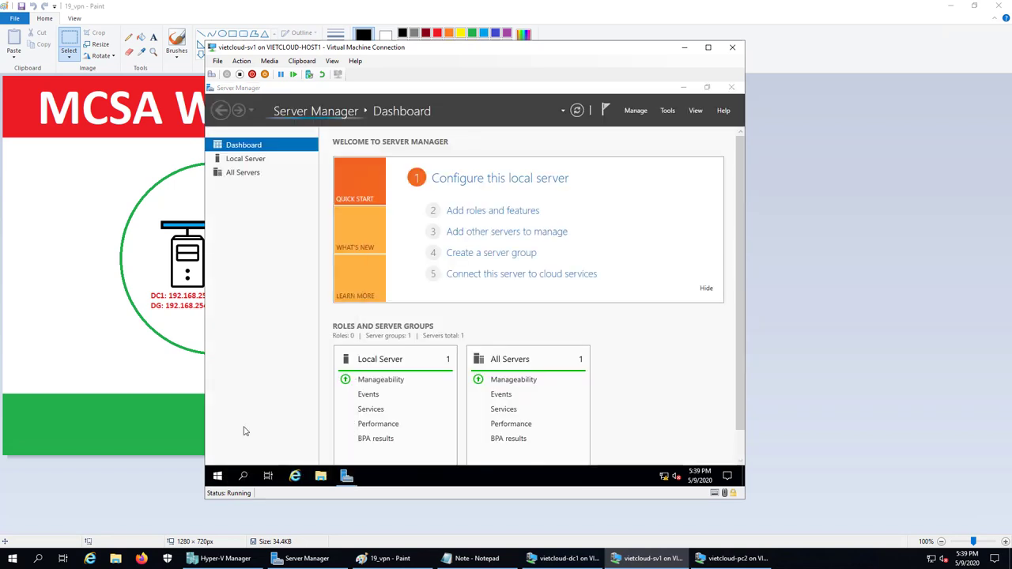
# - Run ipconfig in a command prompt to confirm 200.200.200.211 and 192.168.254.211, then switch to Notepad
pyautogui.press('super+r')
pyautogui.press('Return')
pyautogui.write('ipconfig')
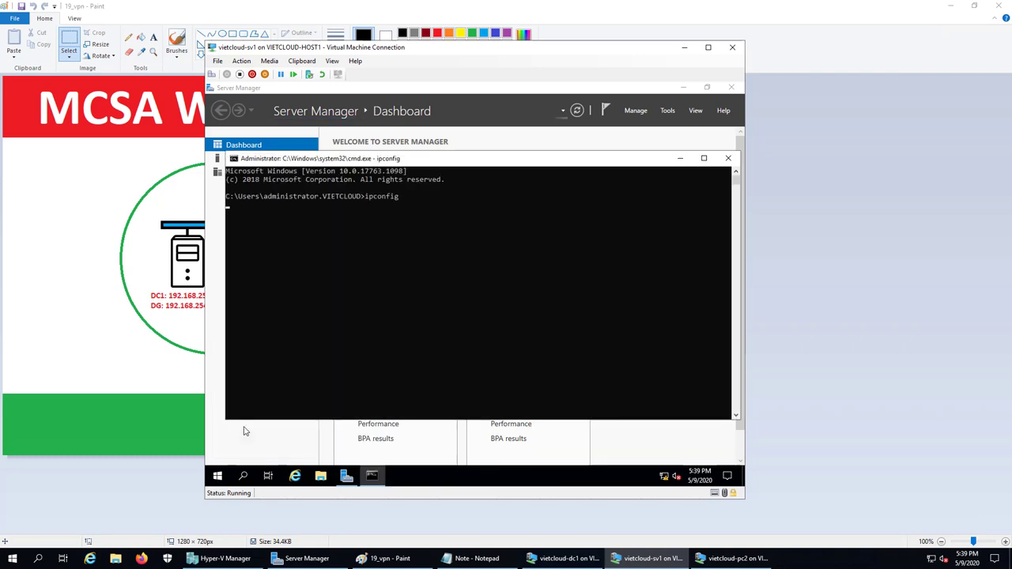
pyautogui.press('Return')
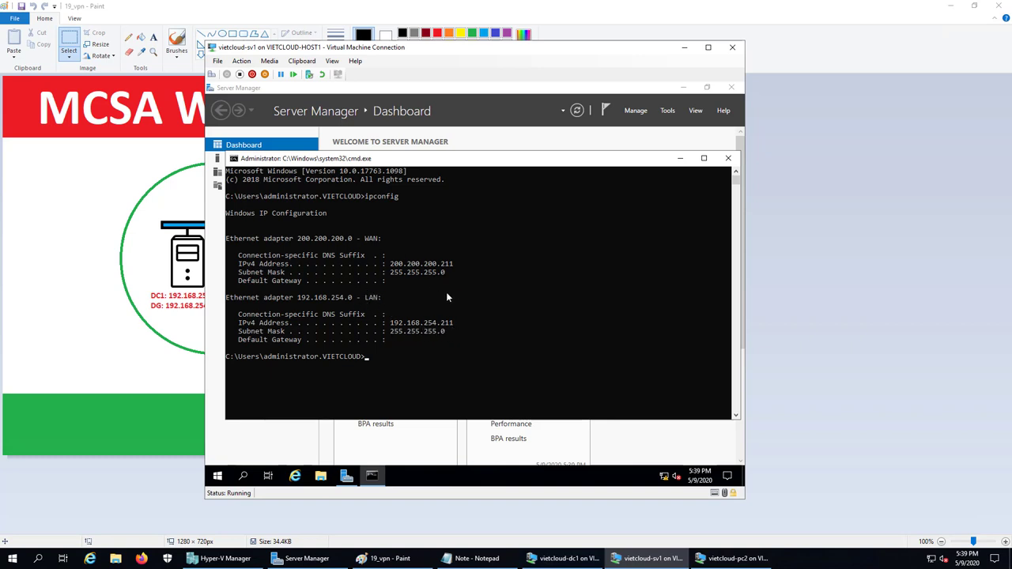
pyautogui.click(480, 348)
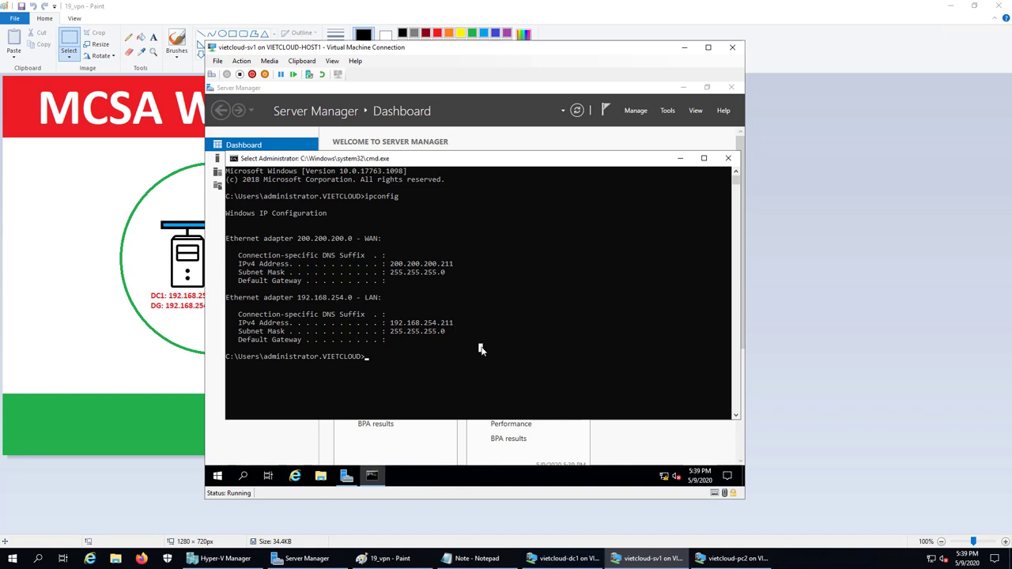
pyautogui.click(475, 558)
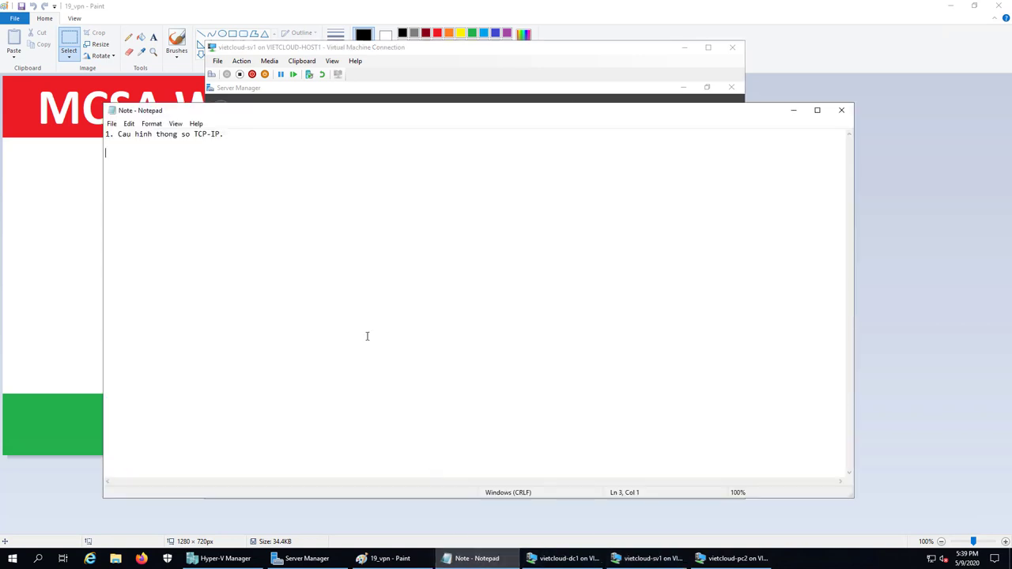
# - Add the line '2. Cai dat Remote Access.' to the notes and switch to the 19_vpn Paint diagram
pyautogui.write('2. Cai dat Re')
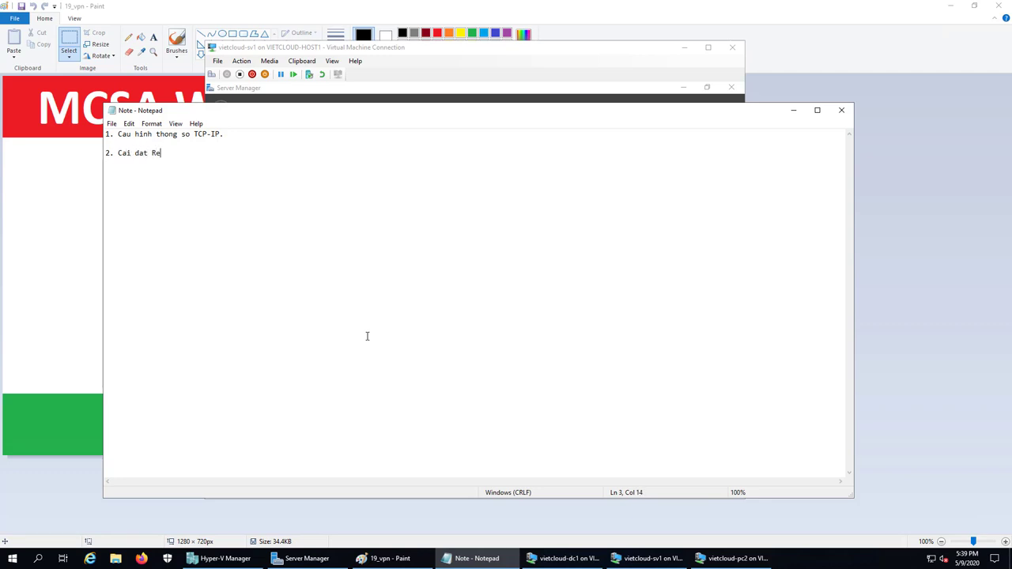
pyautogui.write('mote Access.')
pyautogui.press('Return')
pyautogui.press('Return')
pyautogui.click(387, 558)
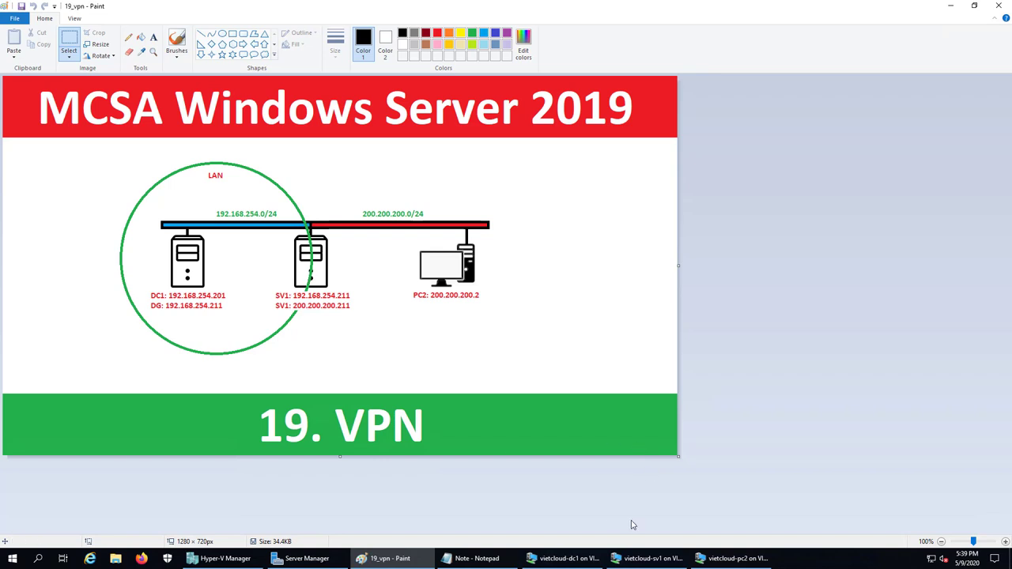
# - Bring the vietcloud-sv1 console forward and close its cmd.exe window
pyautogui.click(641, 558)
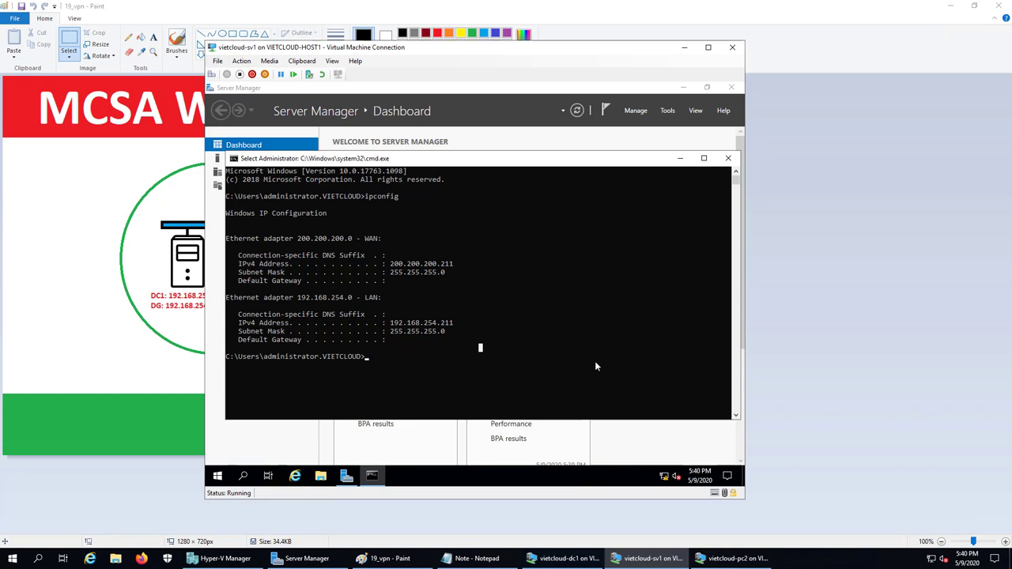
pyautogui.click(726, 159)
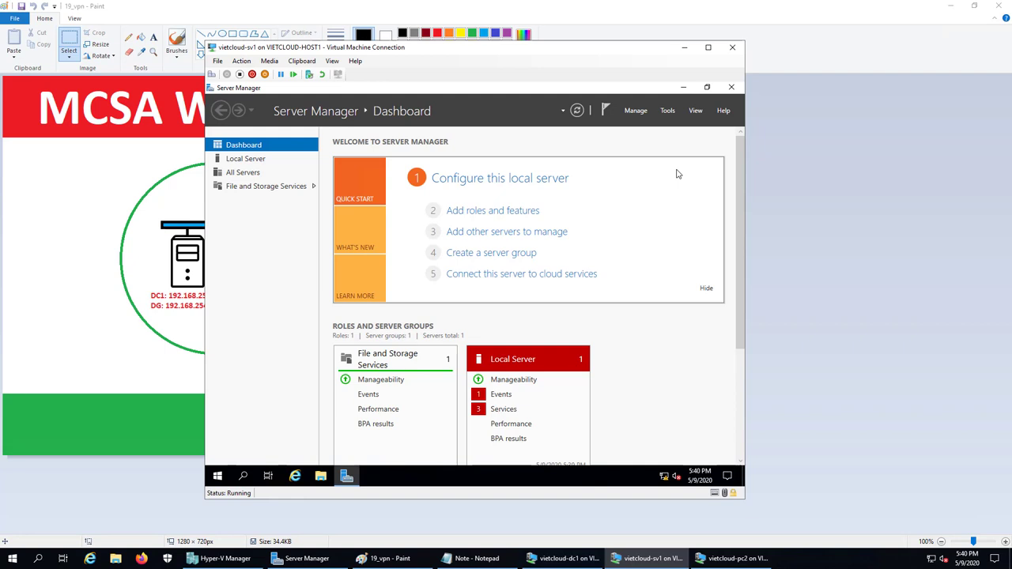
# - Start the Add Roles and Features Wizard for sv1 and select the Remote Access role
pyautogui.click(637, 111)
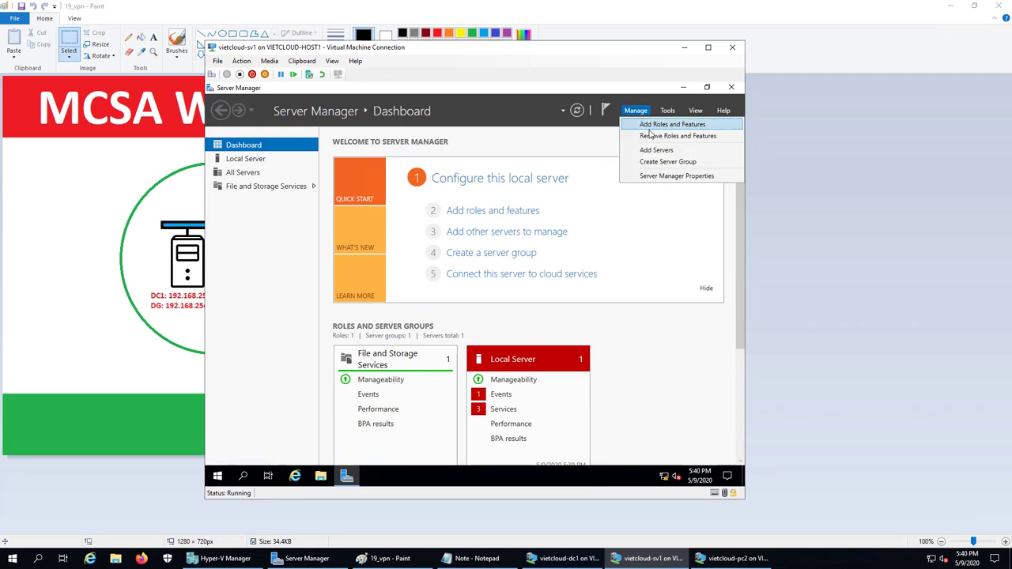
pyautogui.click(672, 126)
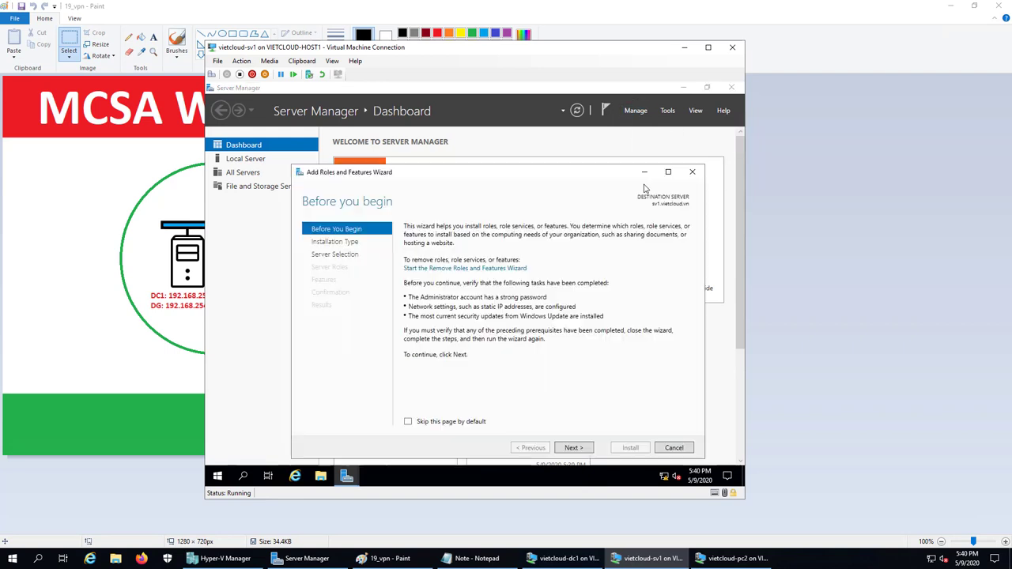
pyautogui.click(577, 449)
pyautogui.click(577, 449)
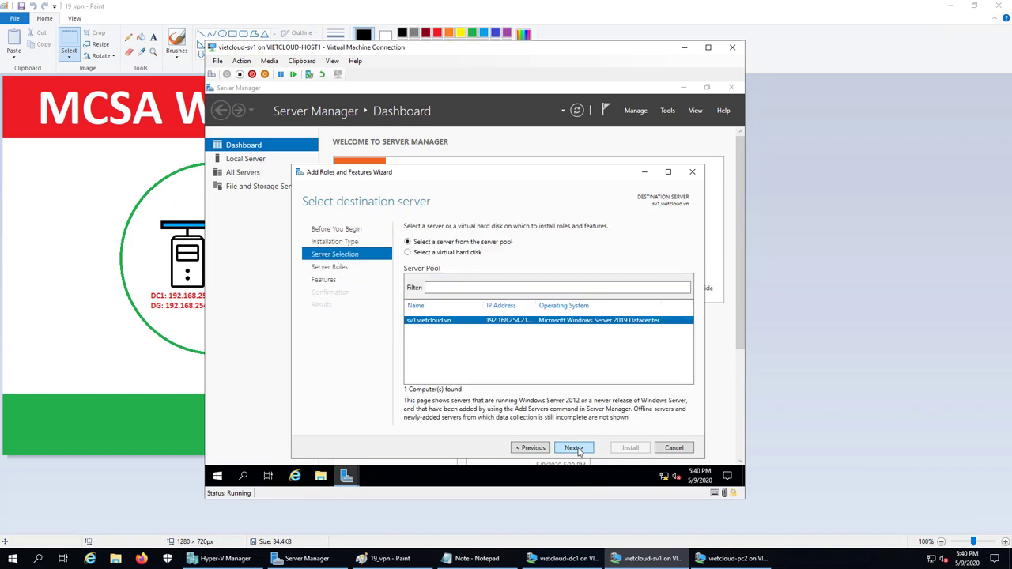
pyautogui.click(577, 449)
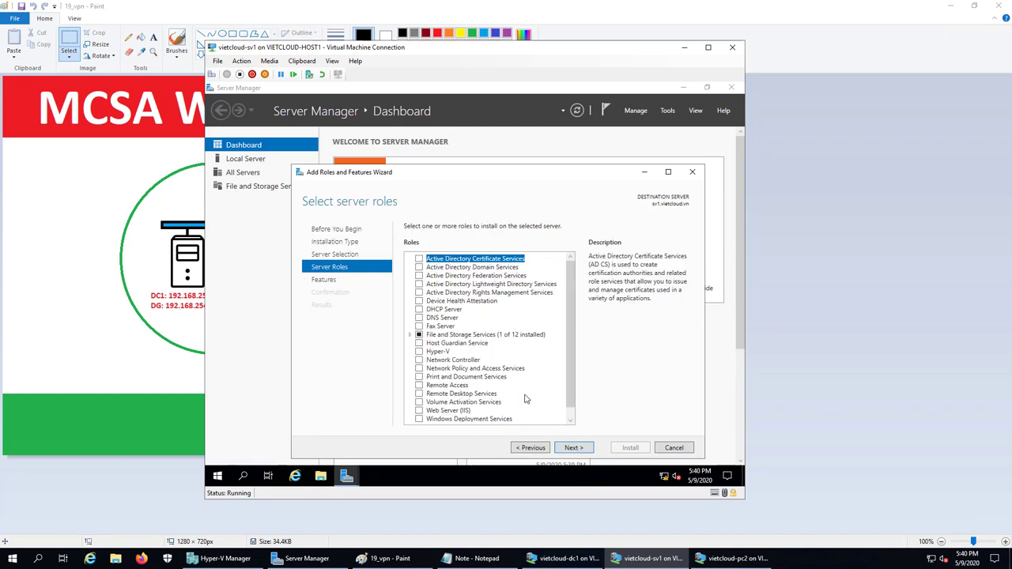
pyautogui.click(420, 386)
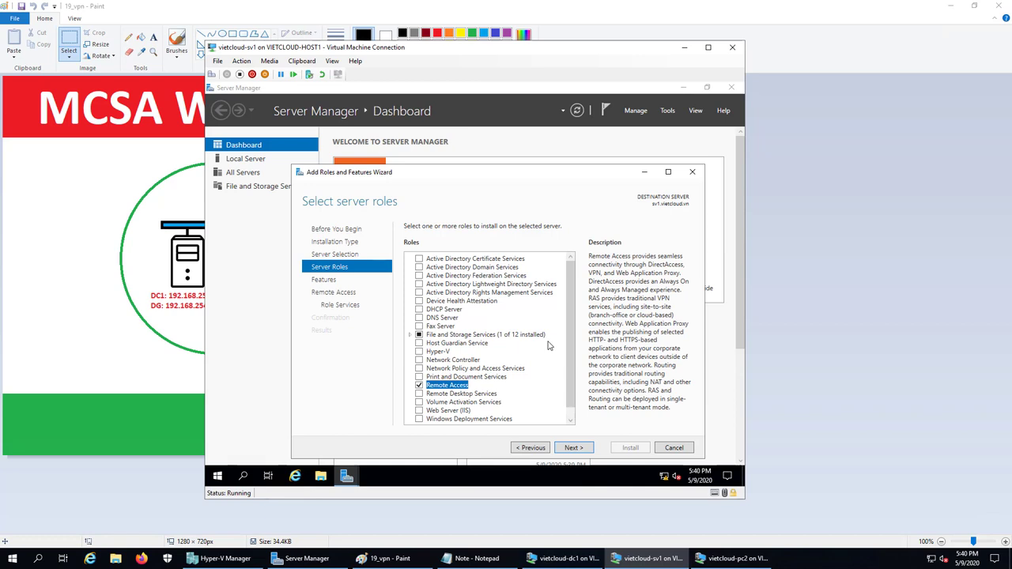
# - Check the DirectAccess and VPN (RAS) role service and add its required features
pyautogui.click(574, 449)
pyautogui.click(575, 448)
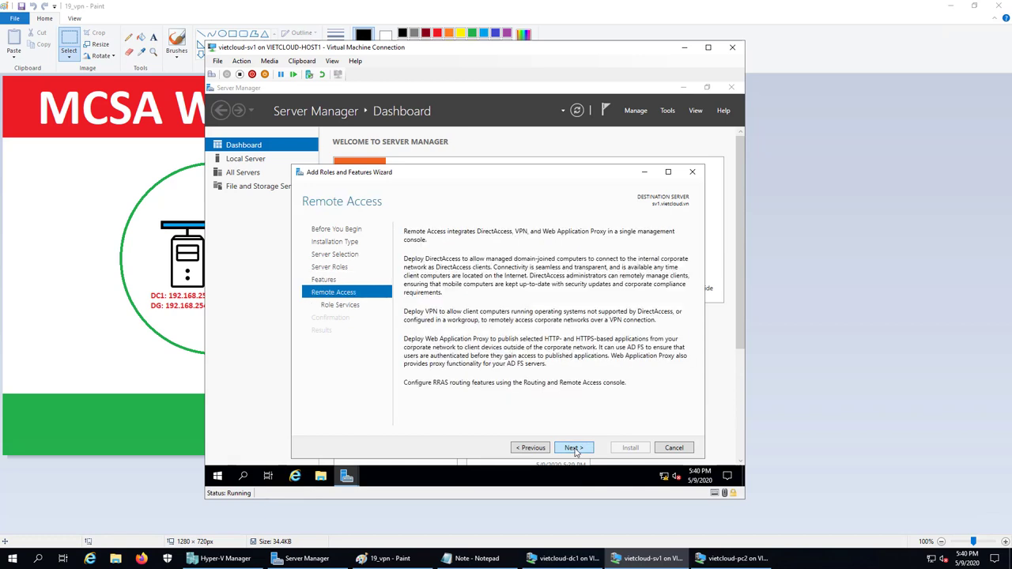
pyautogui.click(575, 448)
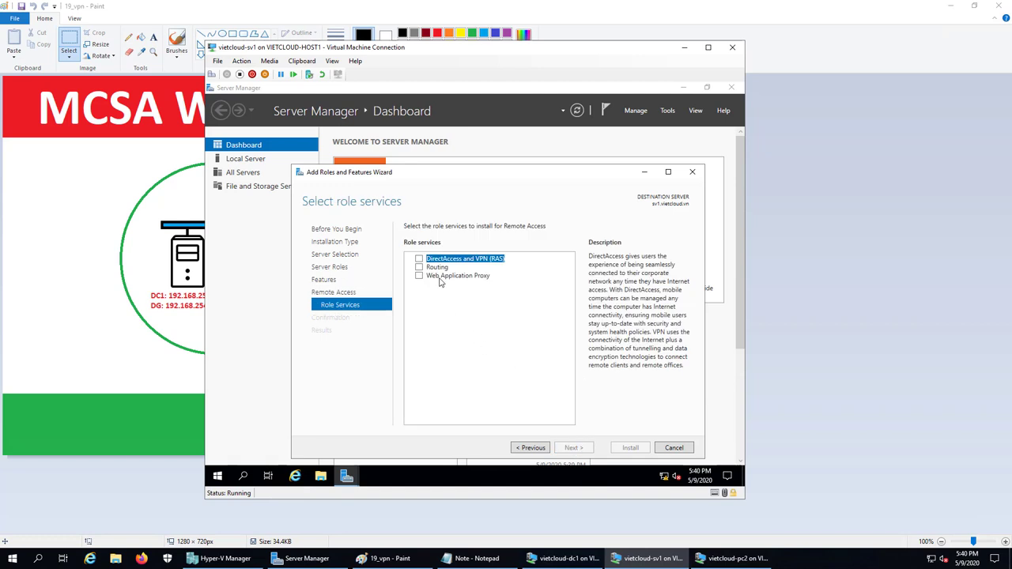
pyautogui.click(419, 259)
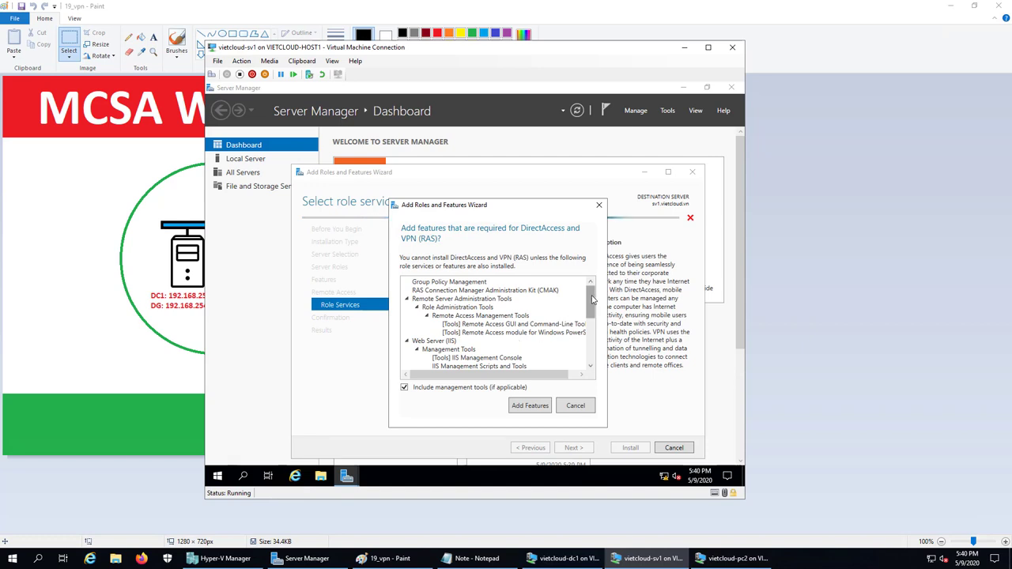
pyautogui.moveTo(590, 300)
pyautogui.mouseDown()
pyautogui.moveTo(591, 336)
pyautogui.moveTo(590, 305)
pyautogui.mouseUp()
pyautogui.click(547, 407)
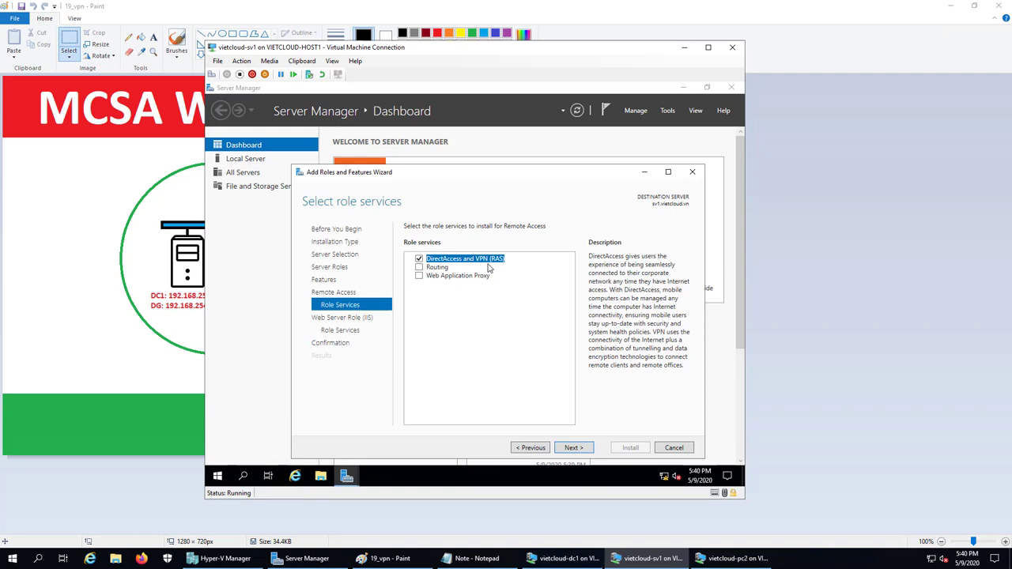
# - Accept the default Web Server (IIS) role services and begin the installation
pyautogui.click(574, 449)
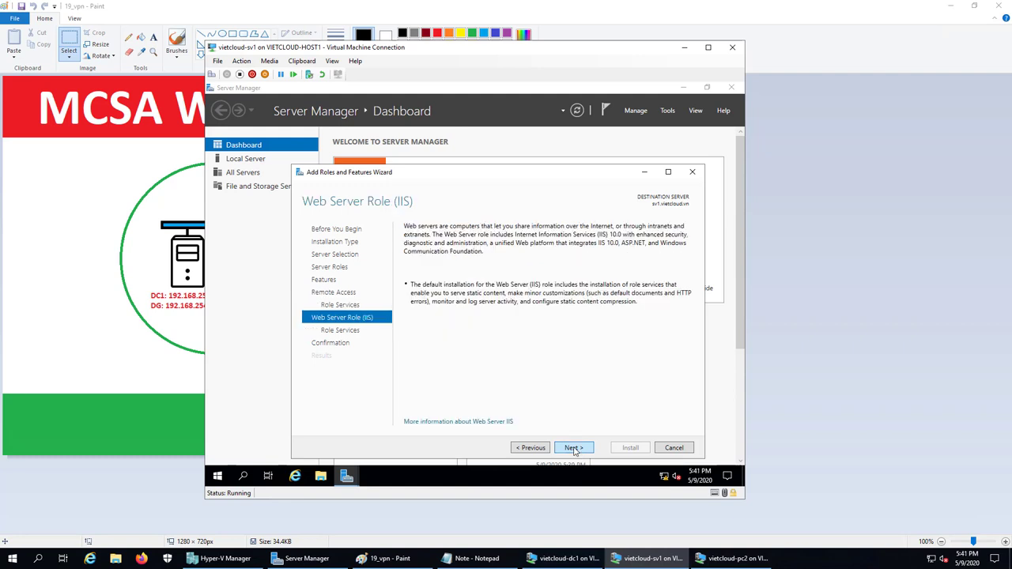
pyautogui.click(574, 448)
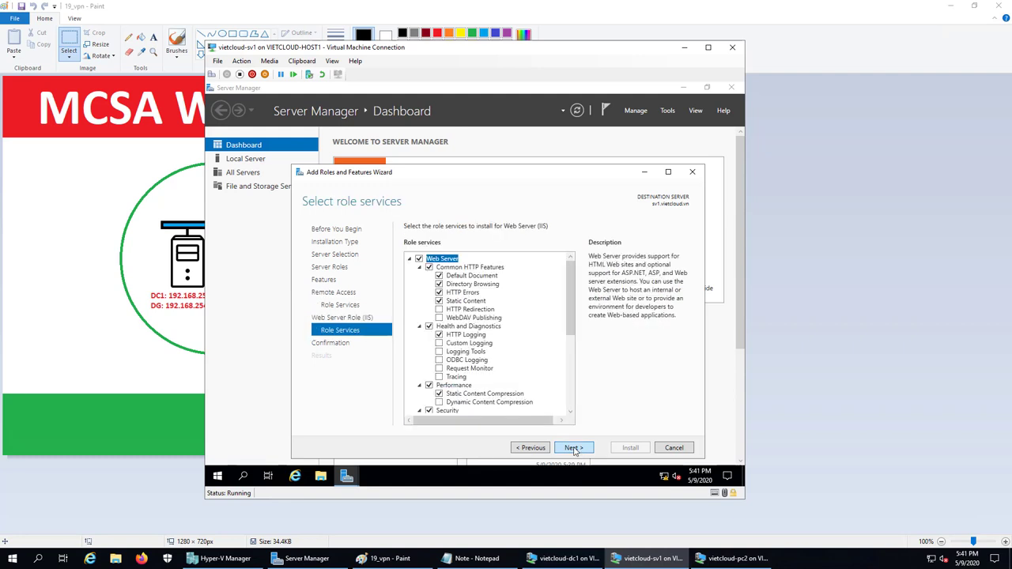
pyautogui.click(574, 448)
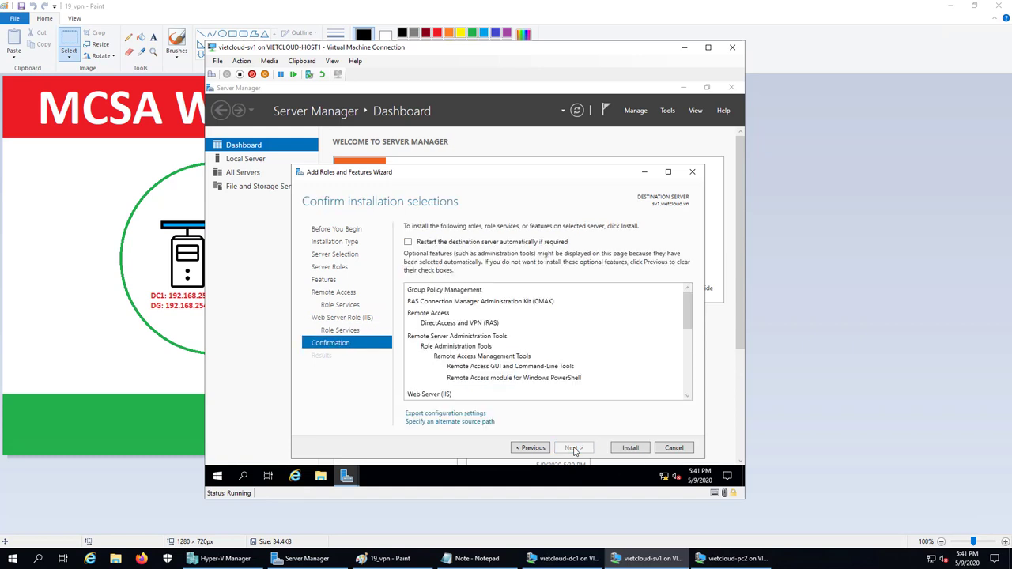
pyautogui.click(629, 449)
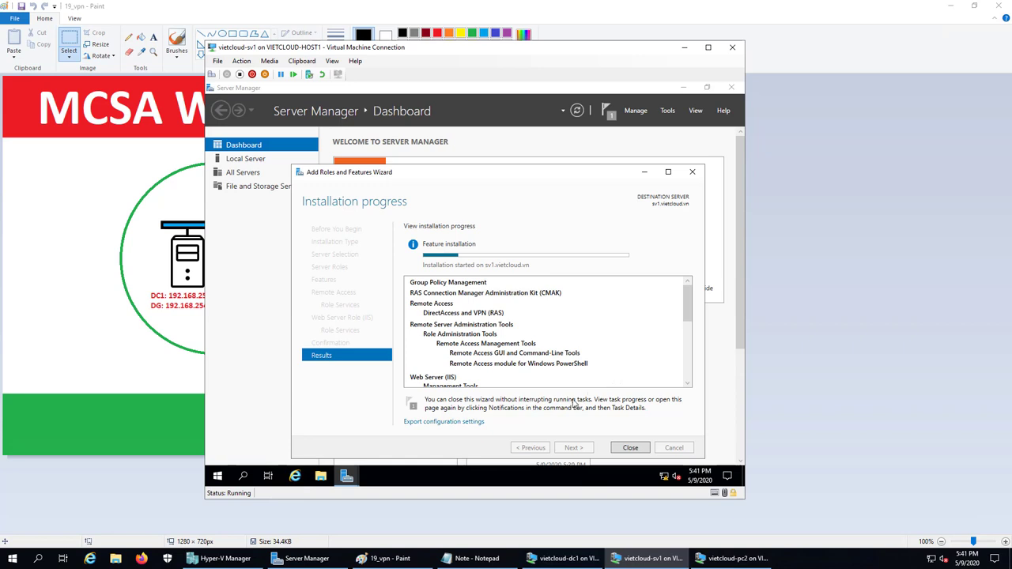
# - Review the lab network diagram in Paint, then close SV1's finished Remote Access installation wizard
pyautogui.click(405, 555)
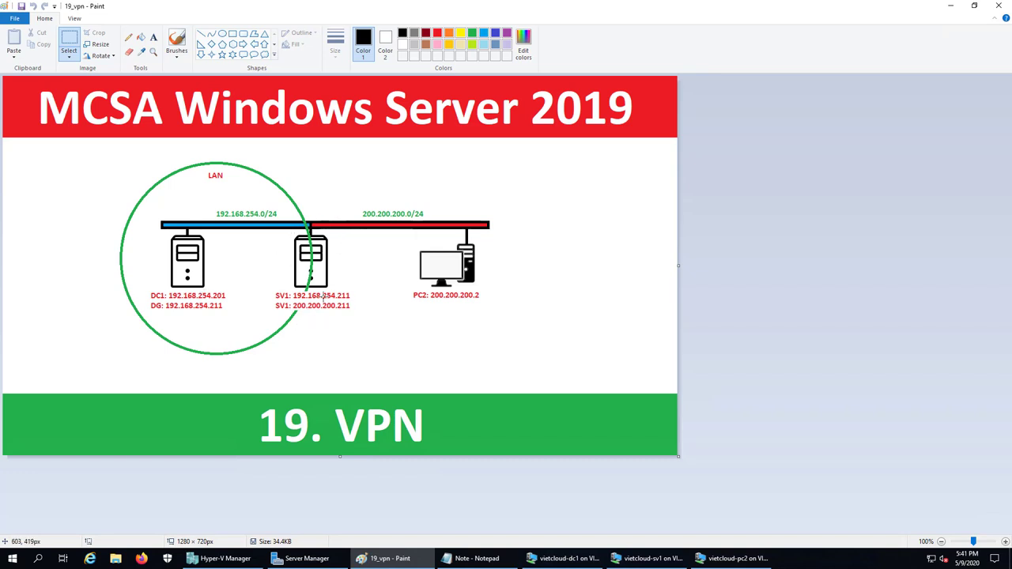
pyautogui.click(649, 558)
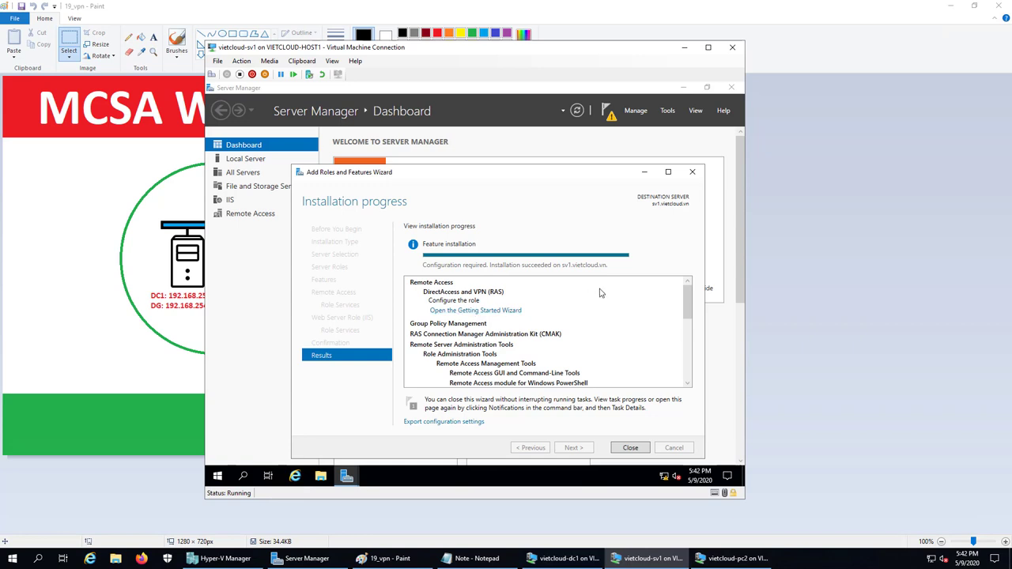
pyautogui.click(630, 447)
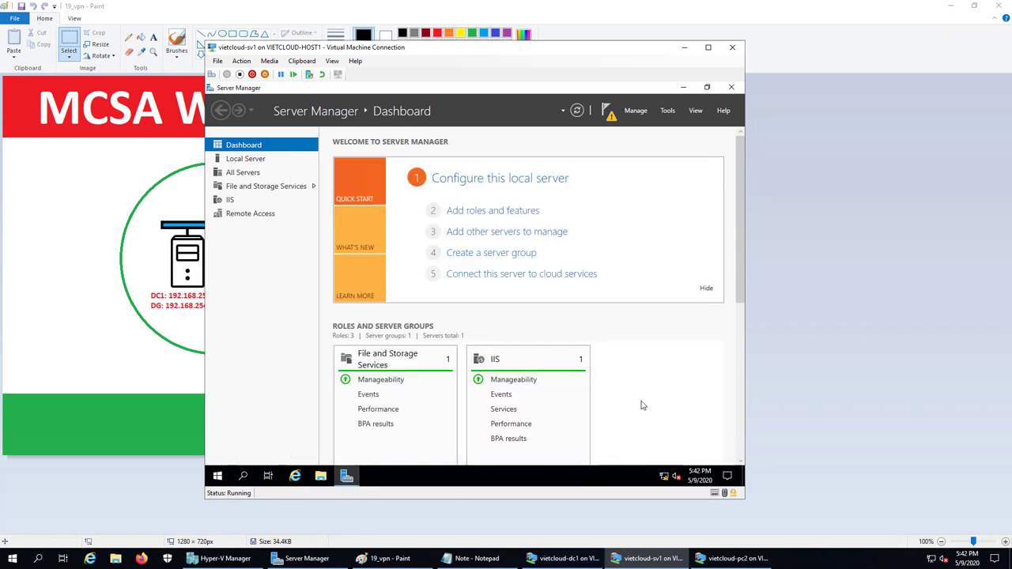
# - Add '3. Cau hinh VPN server.' plus blank lines to the Notepad lab notes, then return to SV1
pyautogui.click(472, 559)
pyautogui.write('3. ')
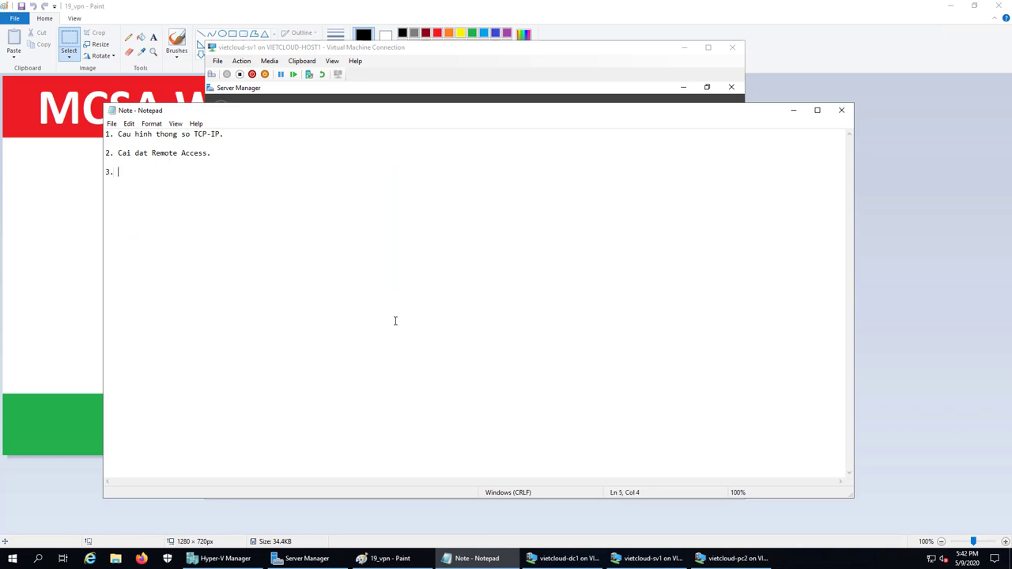
pyautogui.write('Cau hinh V')
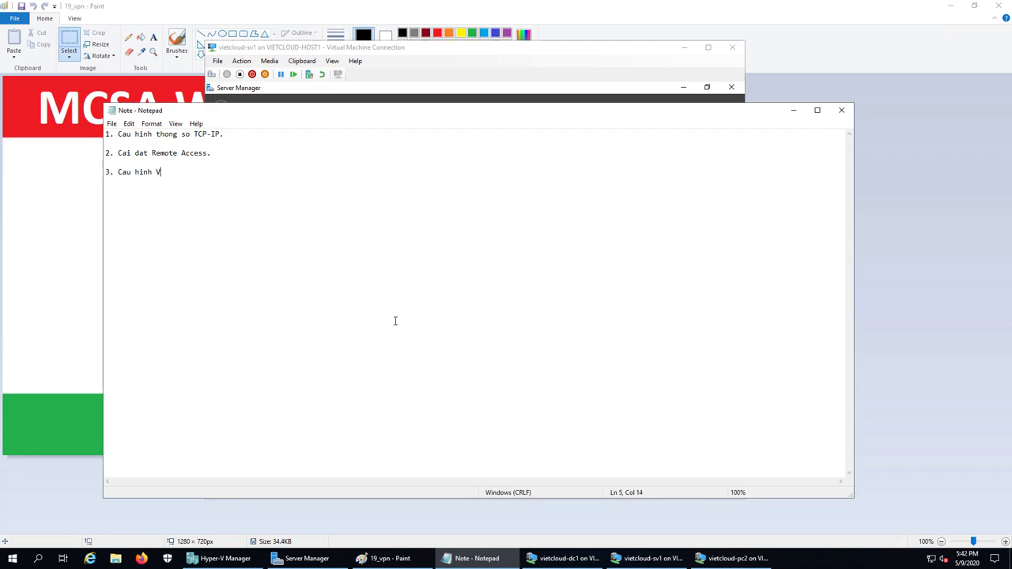
pyautogui.write('PN server')
pyautogui.press('Up')
pyautogui.press('Down')
pyautogui.press('End')
pyautogui.write('.')
pyautogui.press('Return')
pyautogui.press('Return')
pyautogui.click(610, 558)
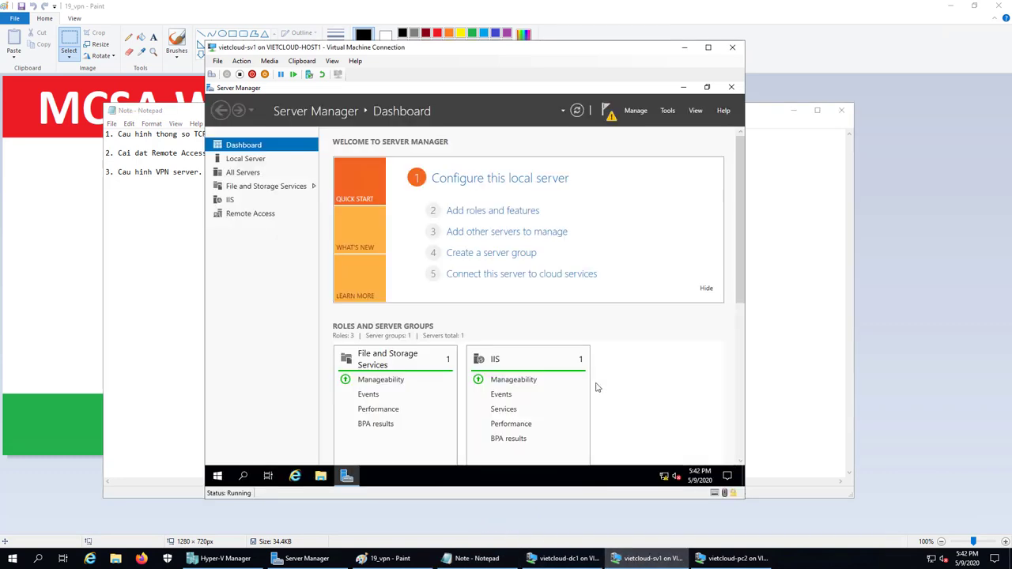
# - Launch Routing and Remote Access from Server Manager Tools, maximize it, and select SV1 (local)
pyautogui.click(668, 111)
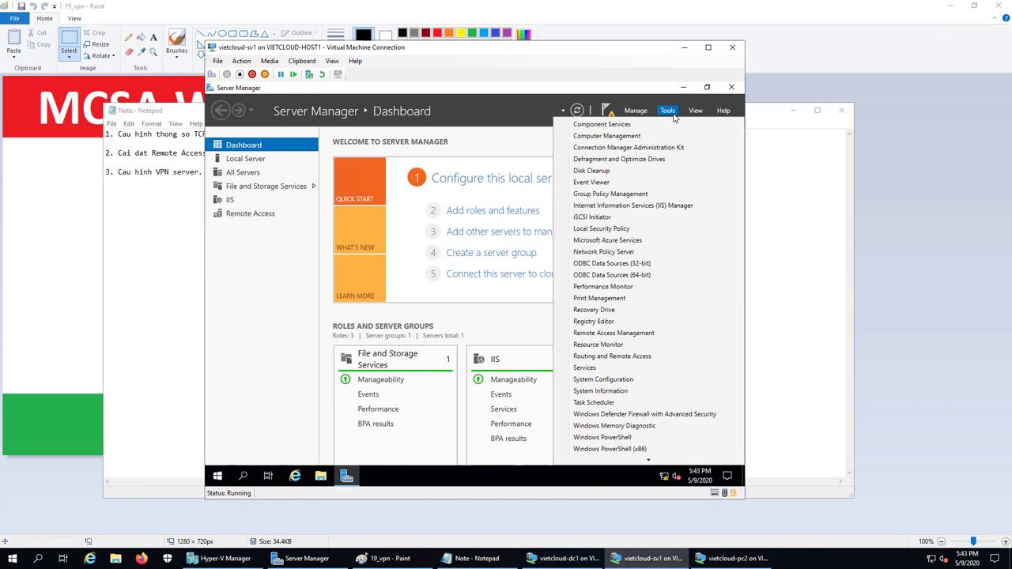
pyautogui.click(624, 357)
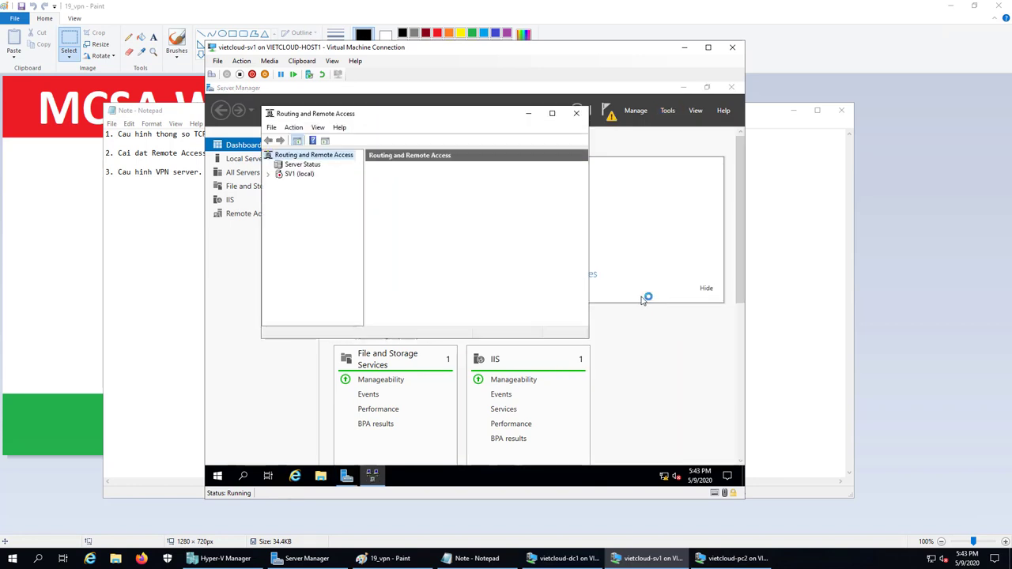
pyautogui.click(553, 113)
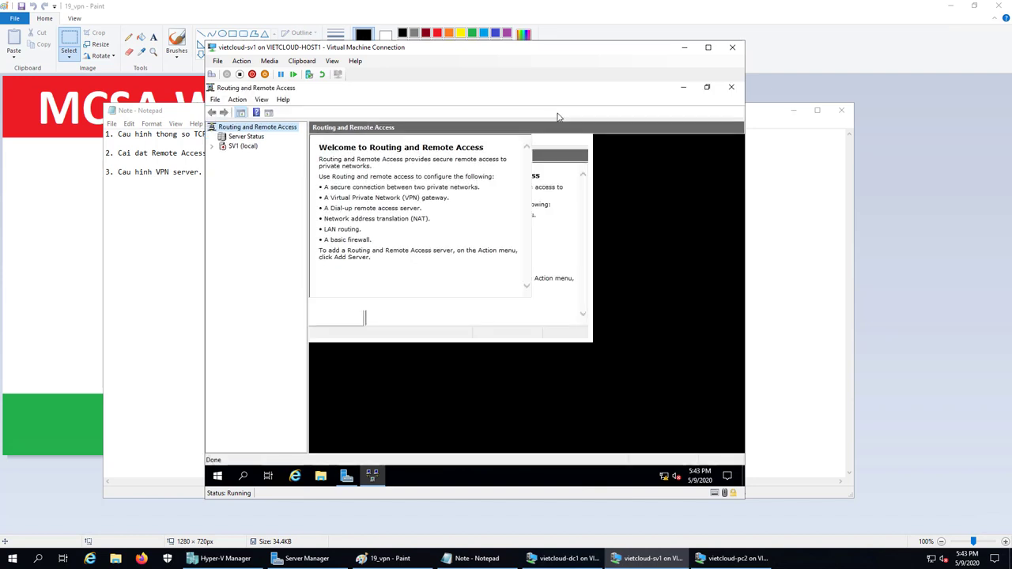
pyautogui.click(242, 147)
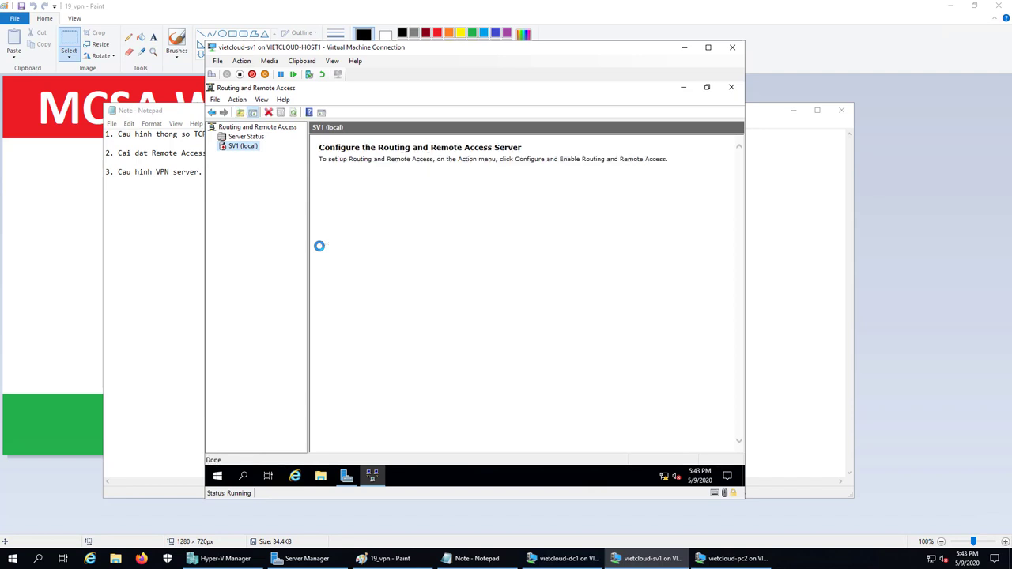
# - Configure SV1 (local) with a custom setup of VPN access and demand-dial connections, then start the service
pyautogui.rightClick(242, 149)
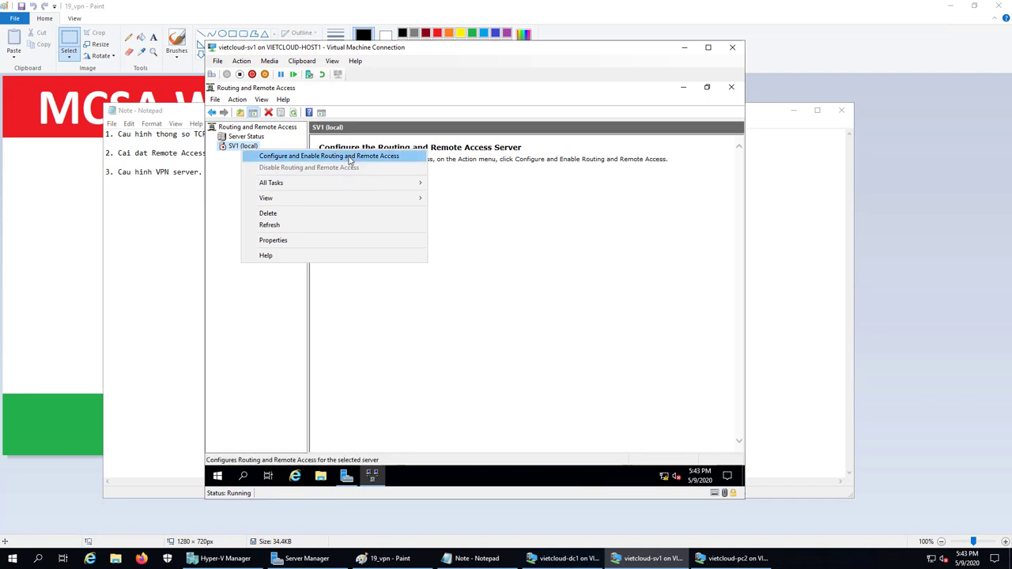
pyautogui.click(351, 158)
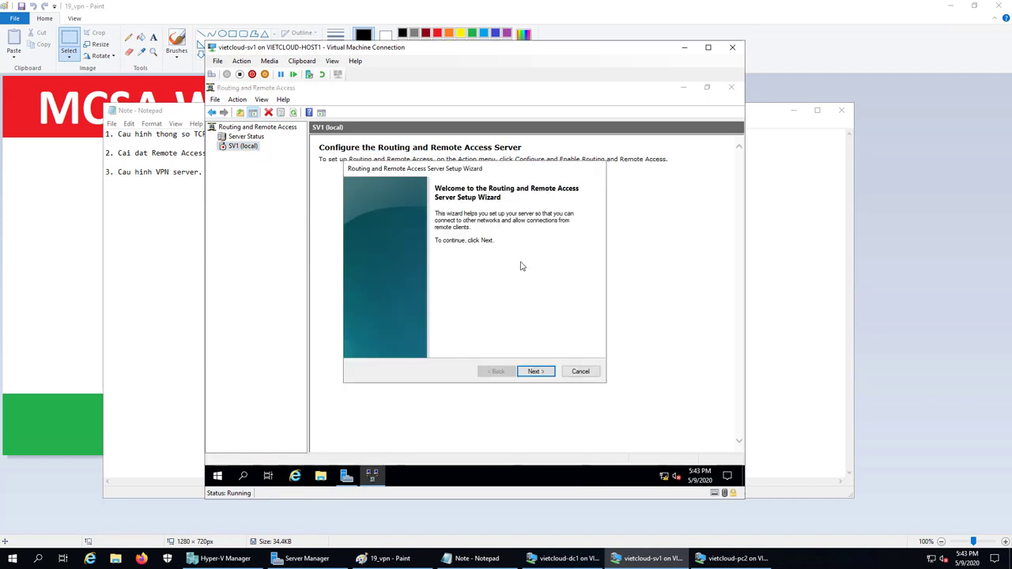
pyautogui.click(537, 372)
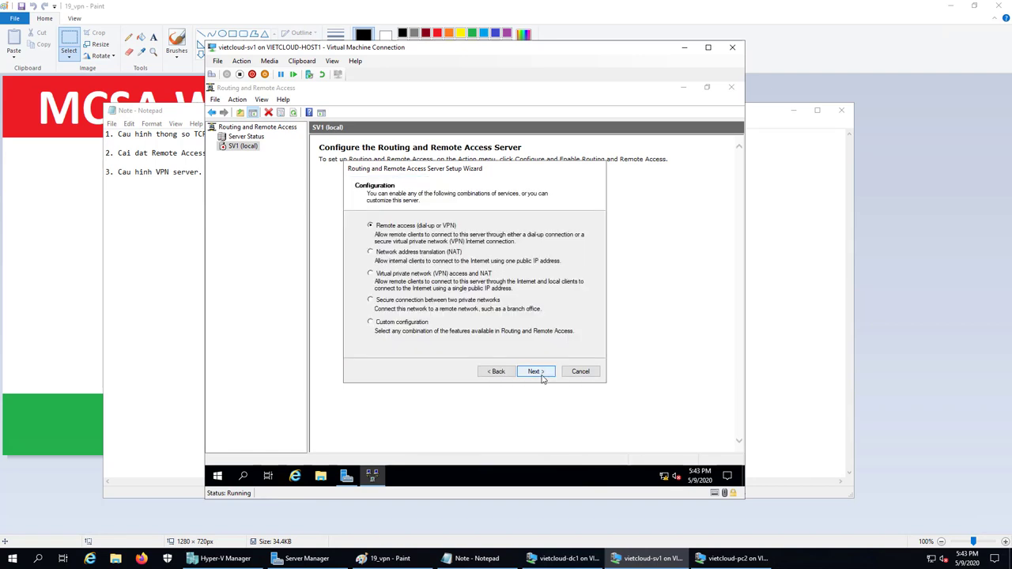
pyautogui.click(387, 322)
pyautogui.click(541, 372)
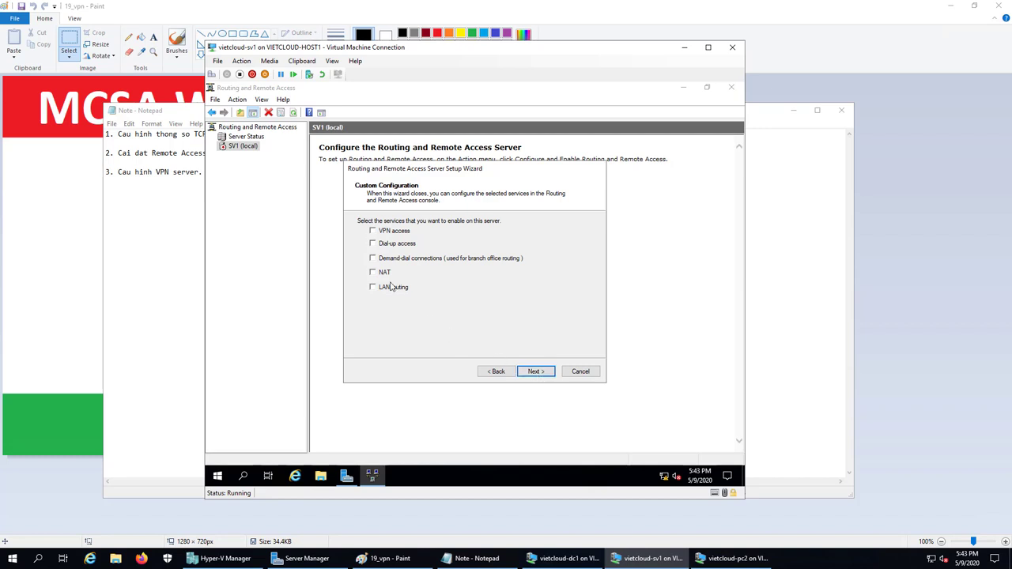
pyautogui.click(373, 232)
pyautogui.click(373, 259)
pyautogui.click(537, 371)
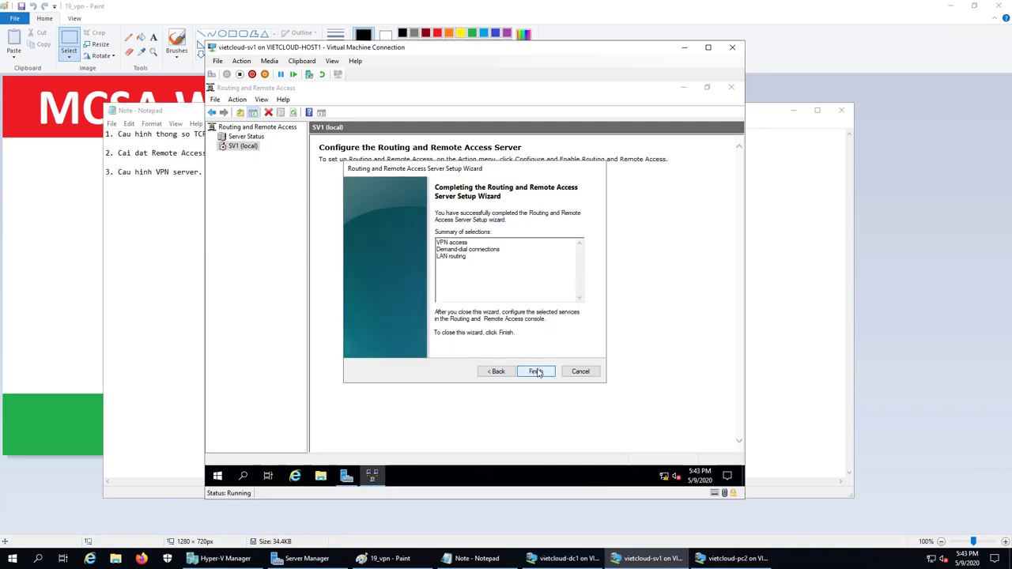
pyautogui.click(537, 372)
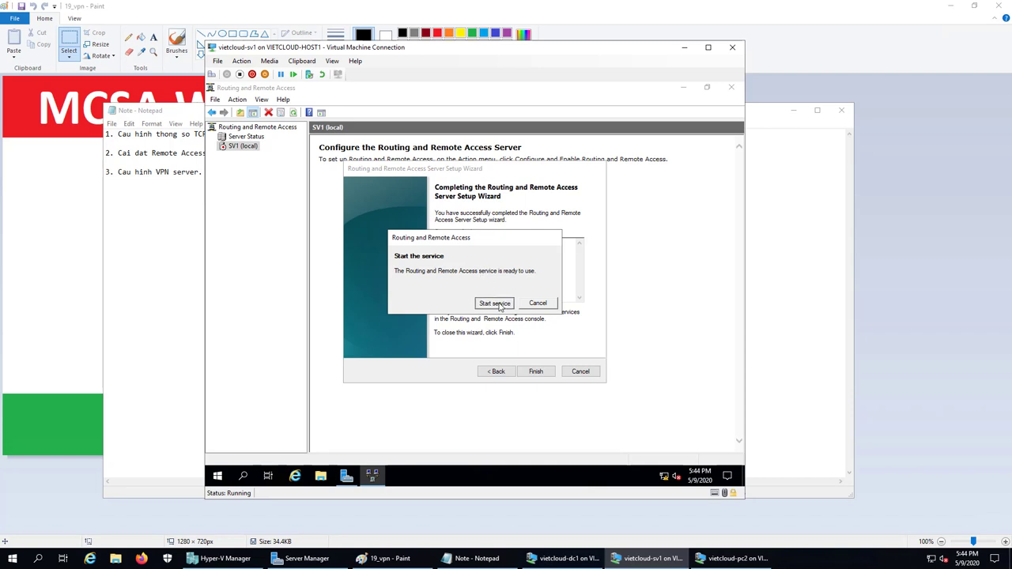
pyautogui.click(495, 304)
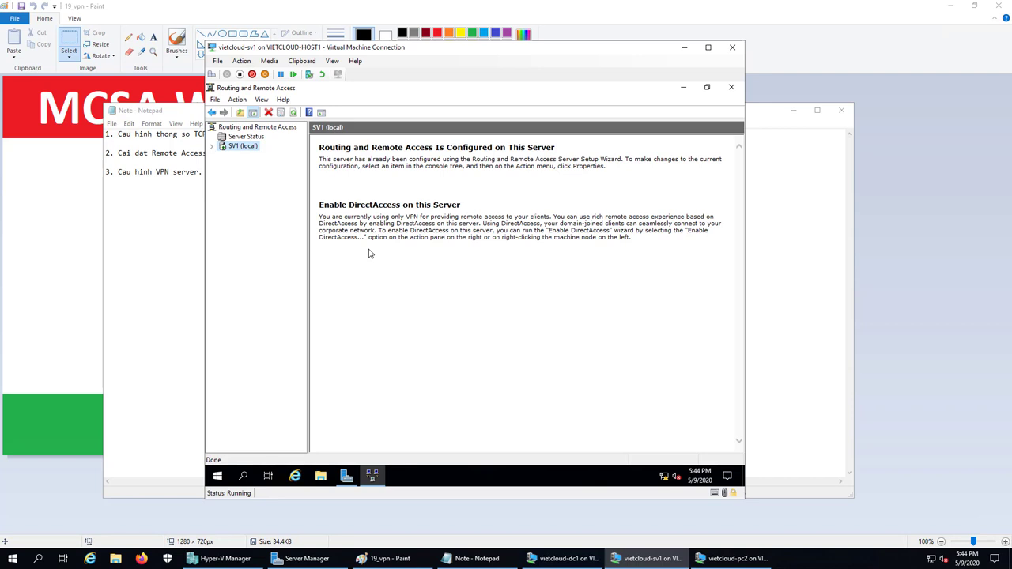
# - Open the SV1 (local) server properties on the IPv4 tab
pyautogui.doubleClick(235, 148)
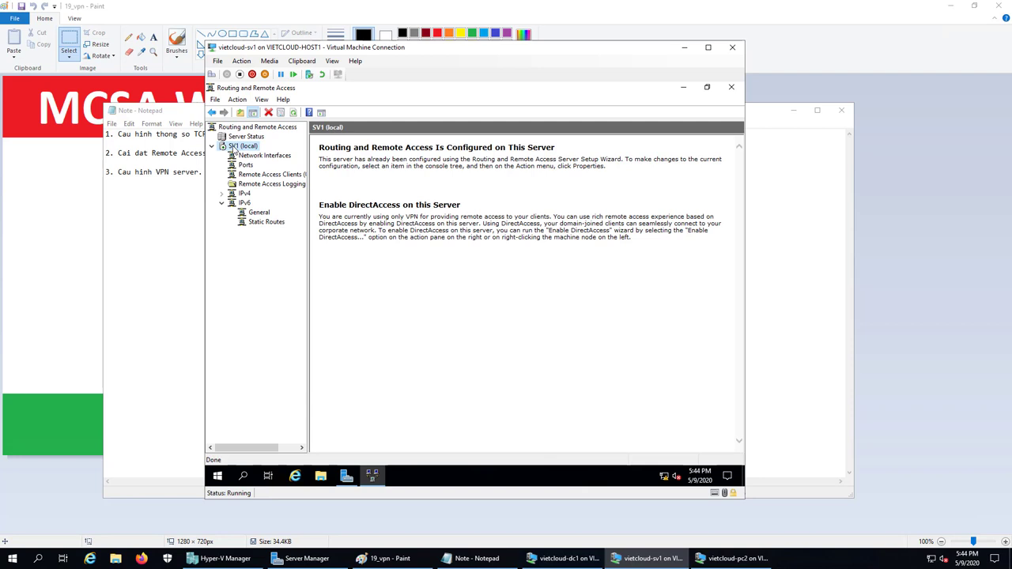
pyautogui.rightClick(235, 151)
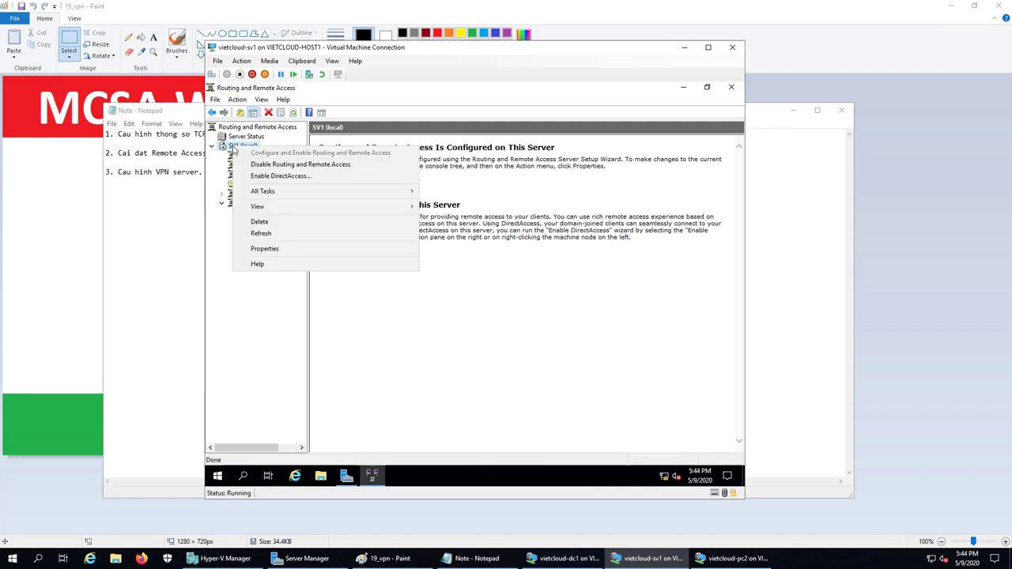
pyautogui.click(287, 248)
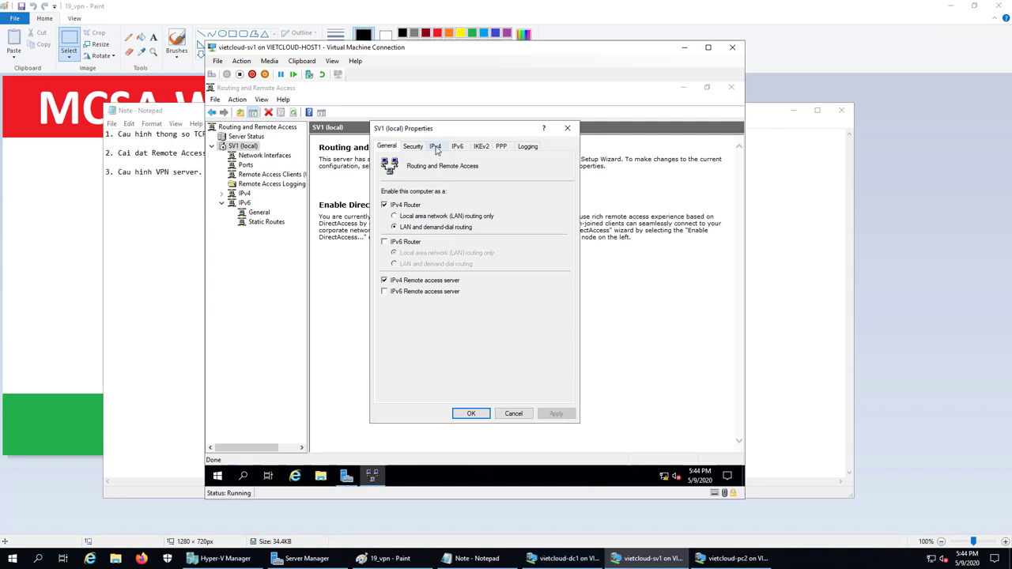
pyautogui.click(435, 148)
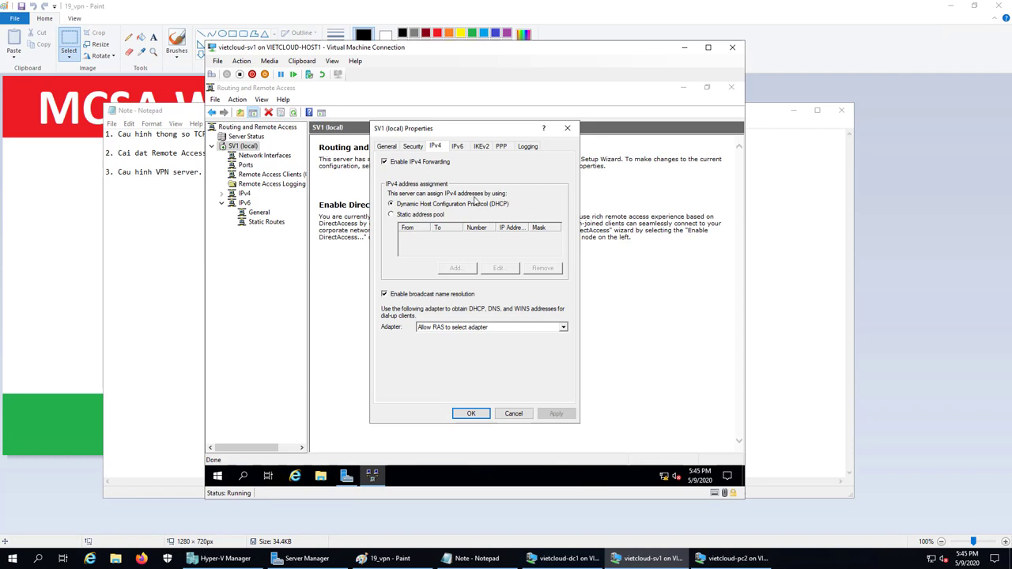
# - Add a static address pool from 10.10.10.1 to 10.10.10.200 and apply the properties
pyautogui.click(391, 219)
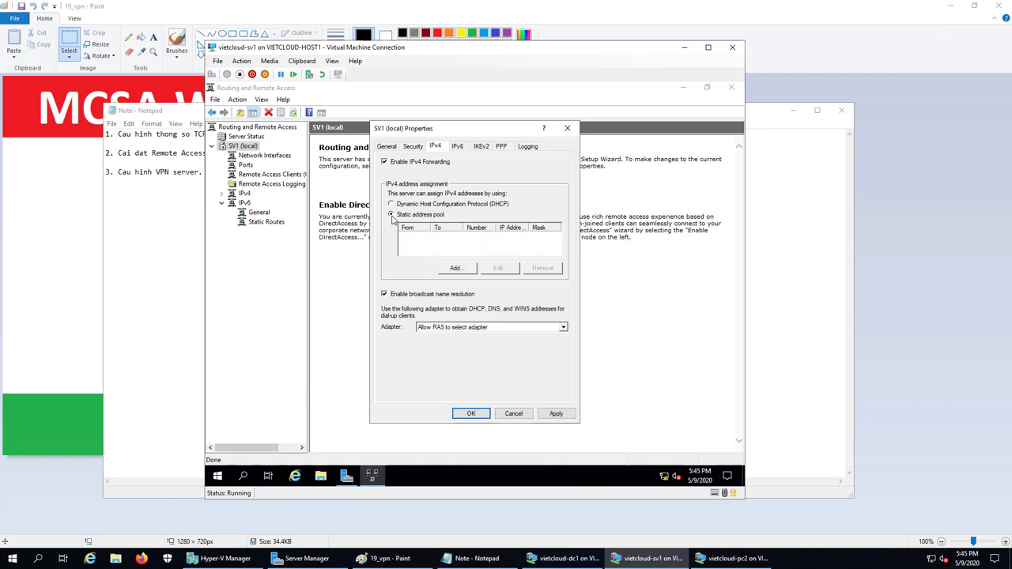
pyautogui.click(457, 270)
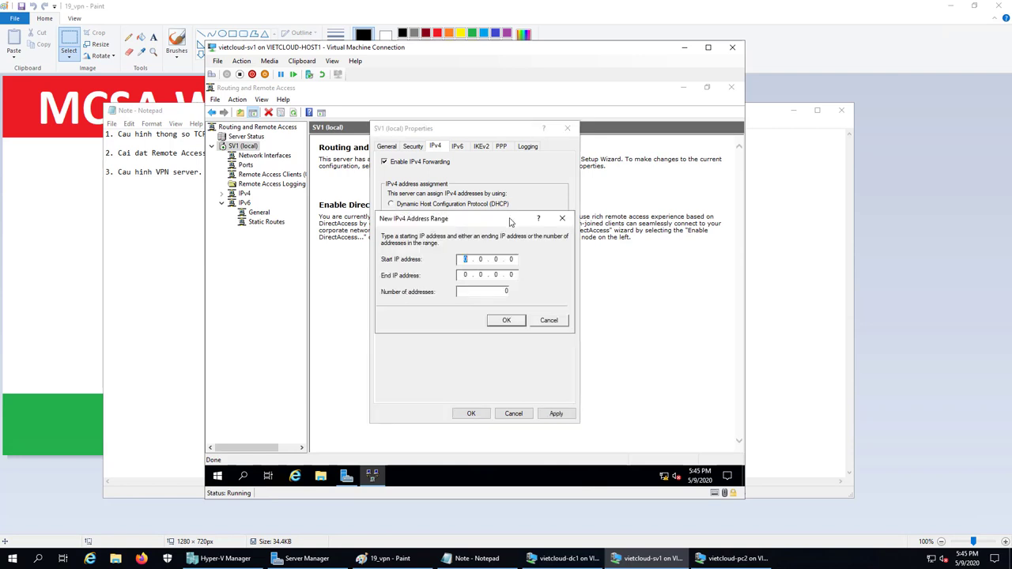
pyautogui.press('End')
pyautogui.press('Home')
pyautogui.write('10')
pyautogui.write('. 10 . 10 . 1')
pyautogui.press('Tab')
pyautogui.write('10.10.10.200')
pyautogui.click(507, 321)
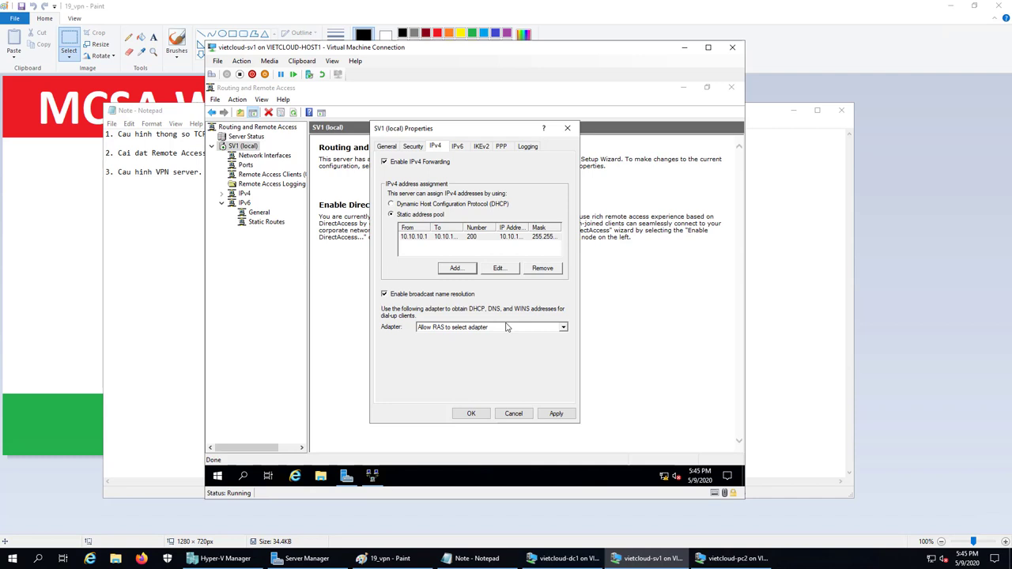
pyautogui.click(471, 415)
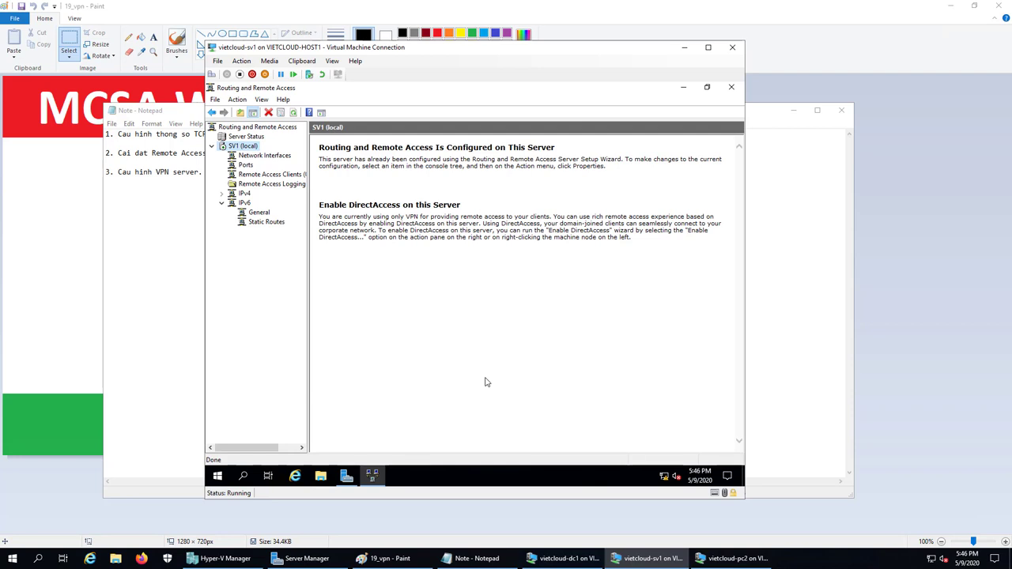
# - Type '4. Cap quyen network access permission.' as the fourth line of the Notepad lab notes
pyautogui.click(474, 558)
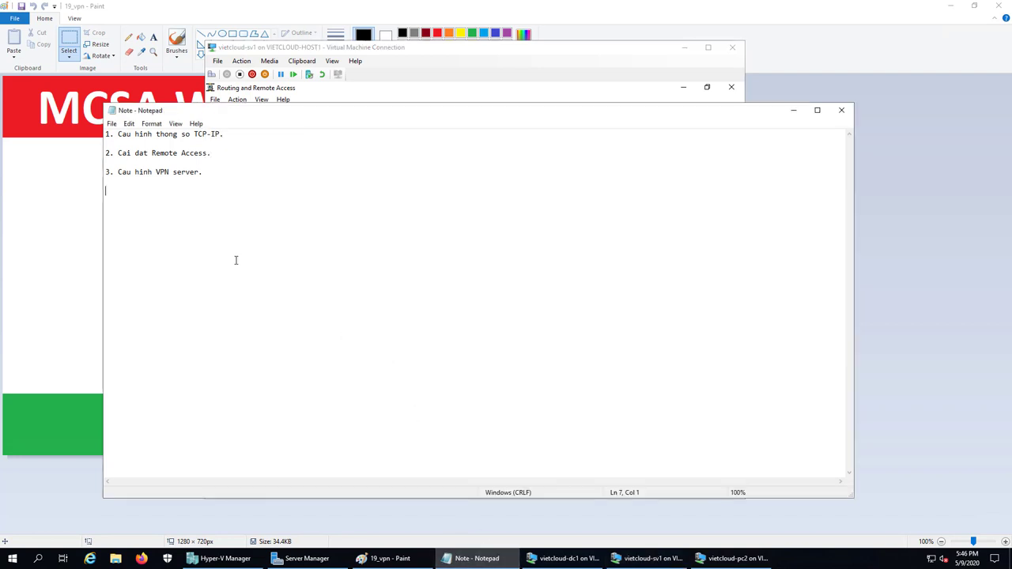
pyautogui.write('4. Cap quyen net')
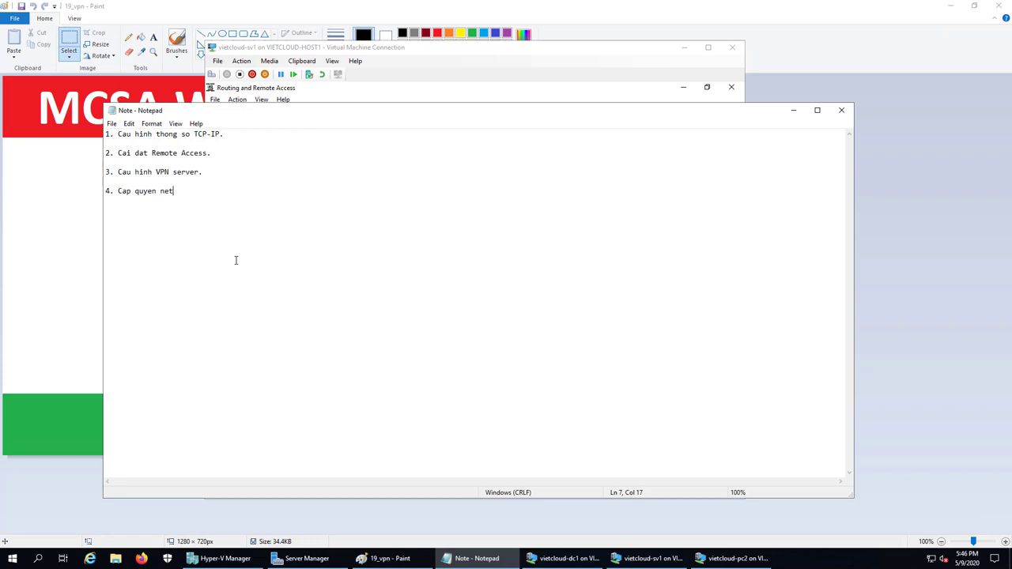
pyautogui.write('work access permission.')
# - Sign in to DC1 with the administrator password and launch Active Directory Users and Computers
pyautogui.click(572, 563)
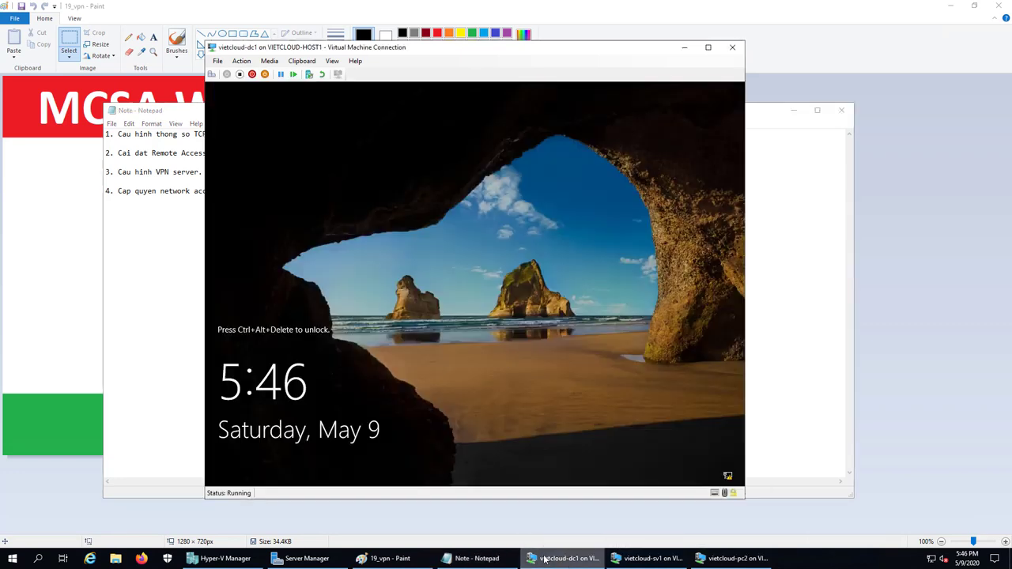
pyautogui.click(211, 74)
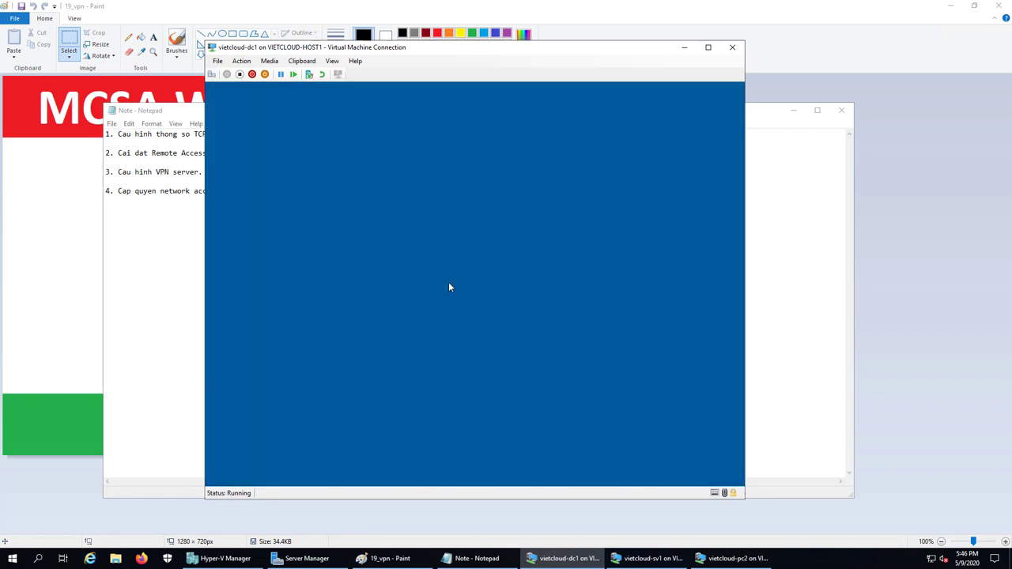
pyautogui.write('vietcloud.vn')
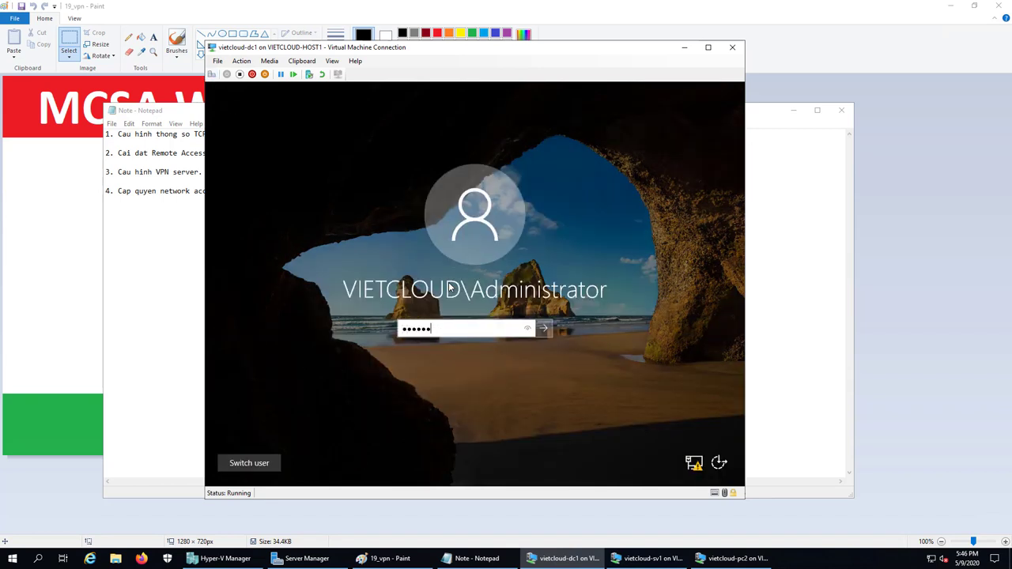
pyautogui.press('Return')
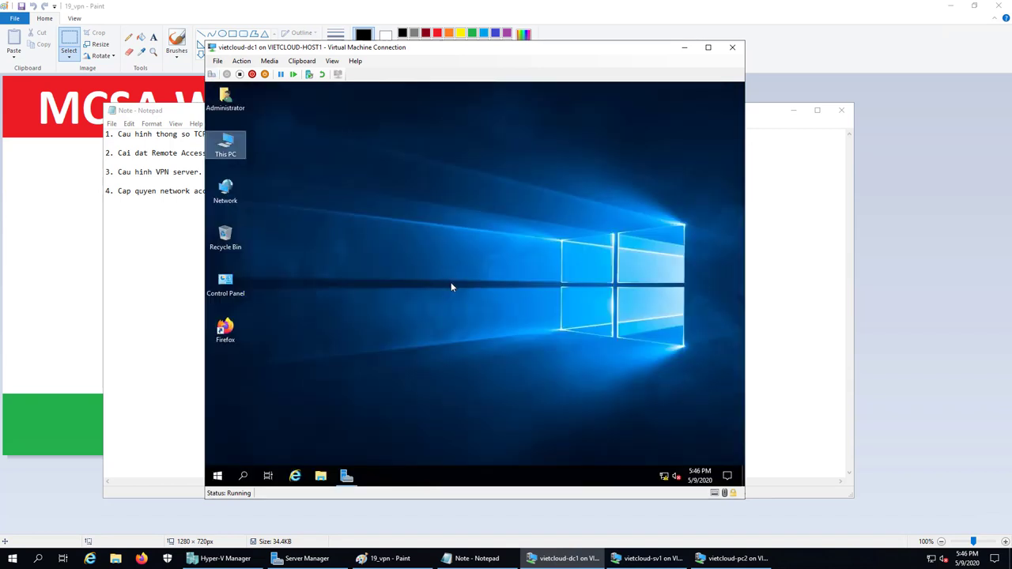
pyautogui.rightClick(220, 480)
pyautogui.click(244, 428)
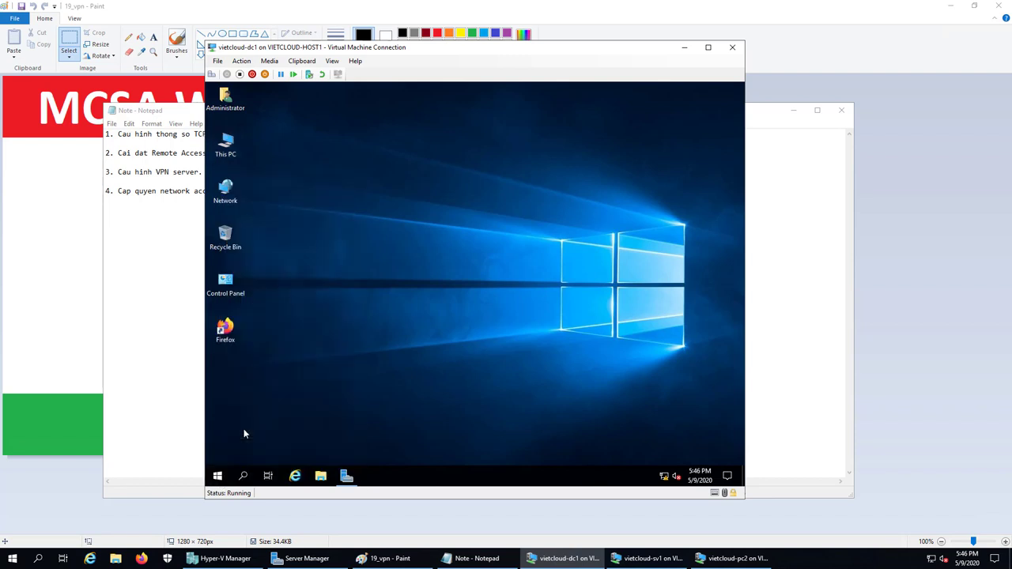
pyautogui.write('ncpa.cpl')
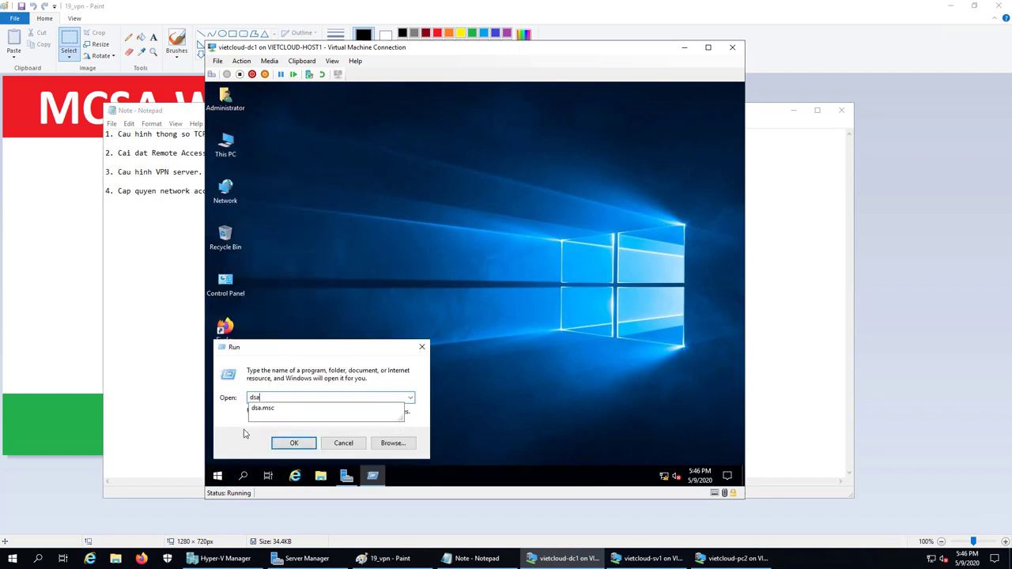
pyautogui.press('Return')
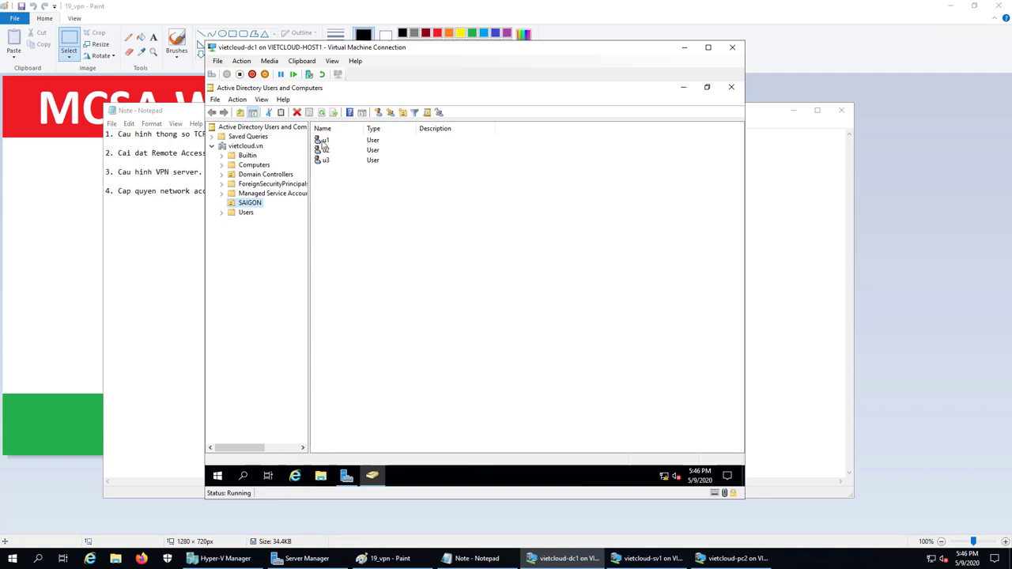
# - Set user u1's dial-in network access permission to Allow access
pyautogui.click(323, 142)
pyautogui.rightClick(323, 142)
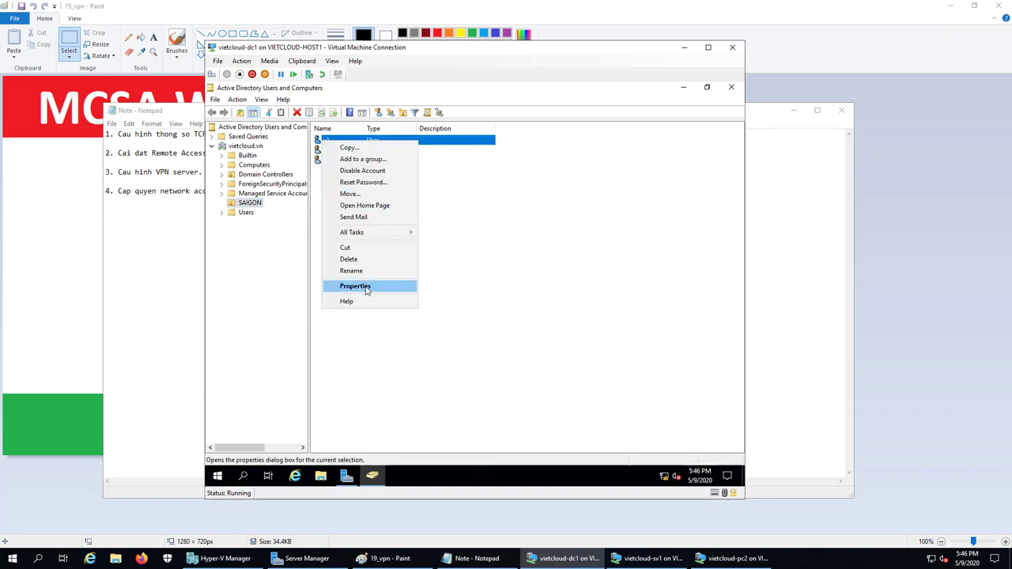
pyautogui.click(368, 286)
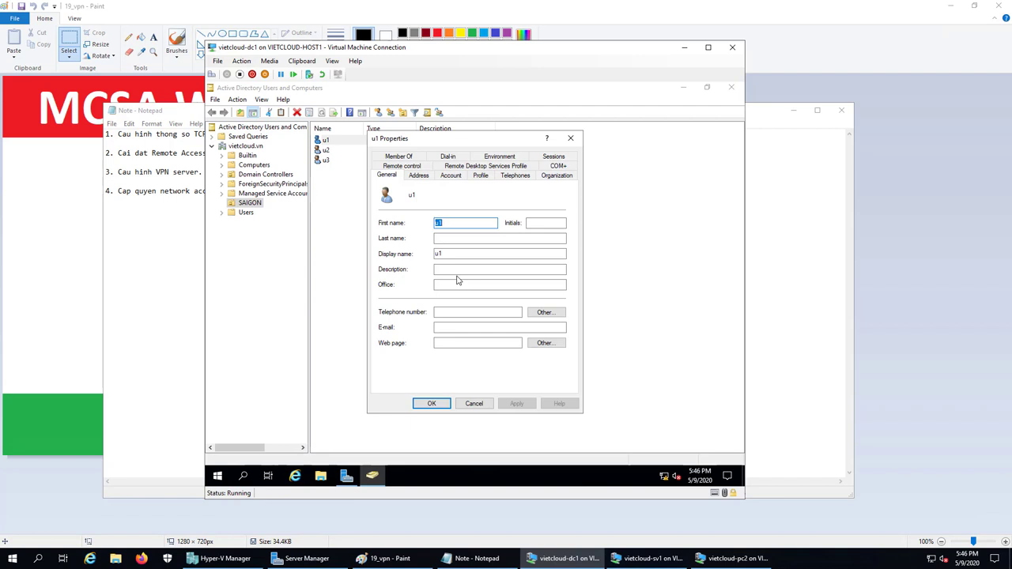
pyautogui.click(448, 157)
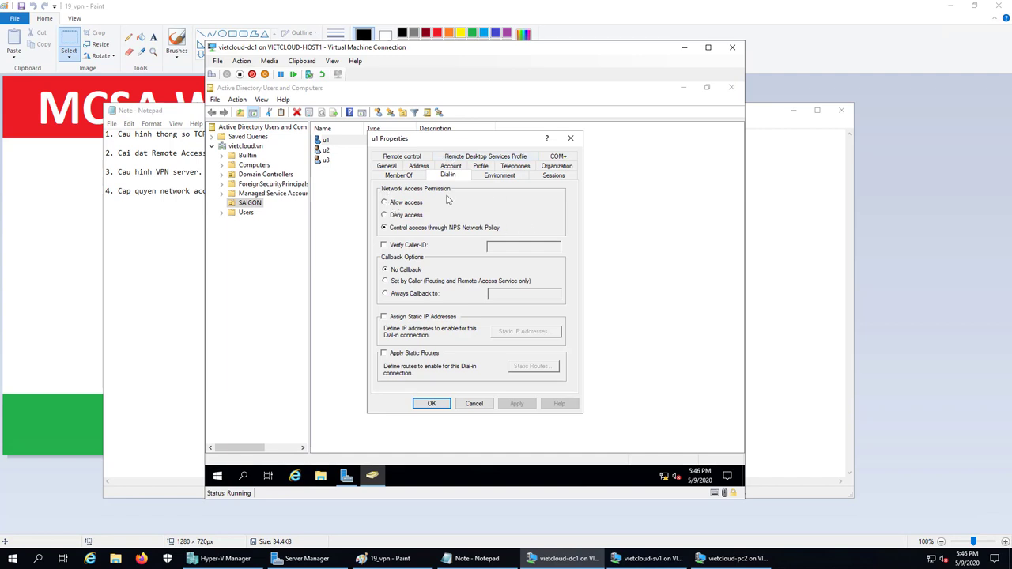
pyautogui.click(409, 205)
pyautogui.click(433, 404)
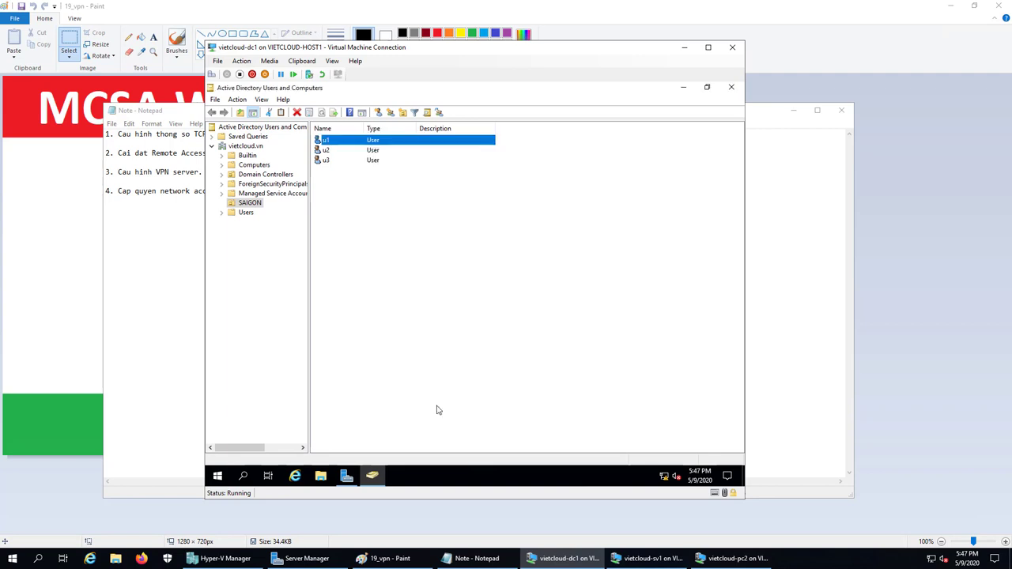
# - Set dial-in network access to Allow access for users u2 and u3
pyautogui.doubleClick(326, 151)
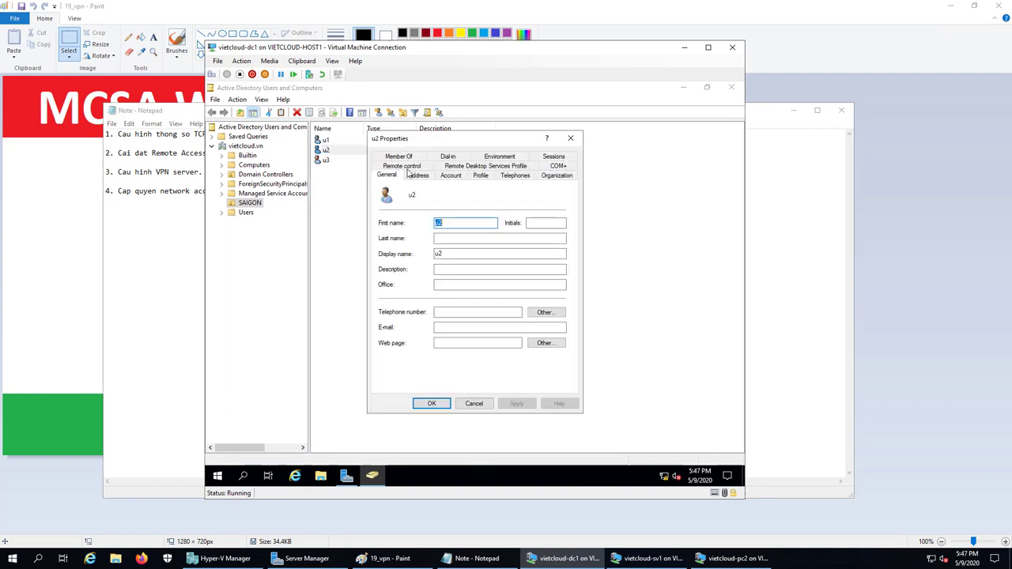
pyautogui.click(448, 156)
pyautogui.click(385, 203)
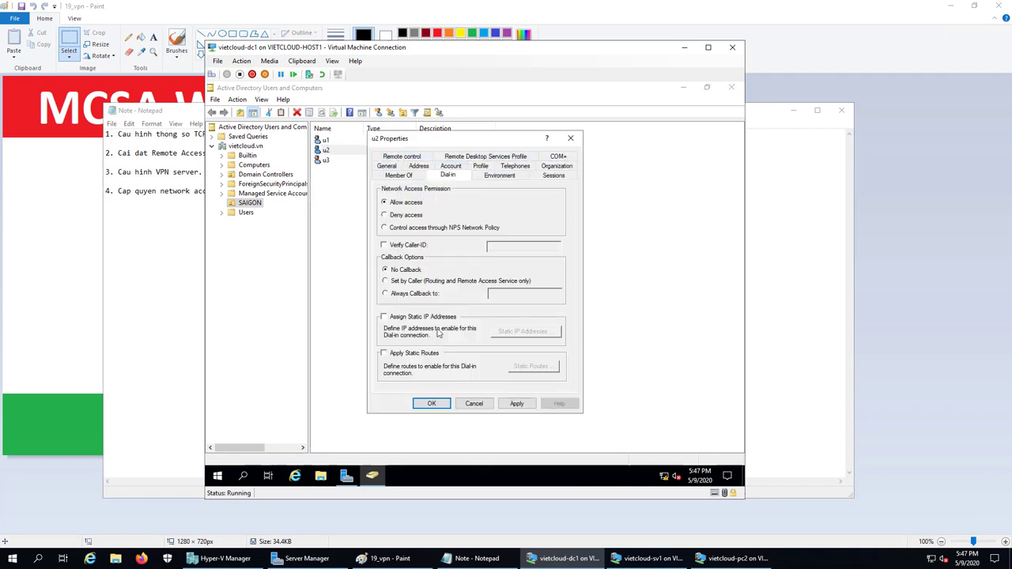
pyautogui.click(431, 404)
pyautogui.click(328, 162)
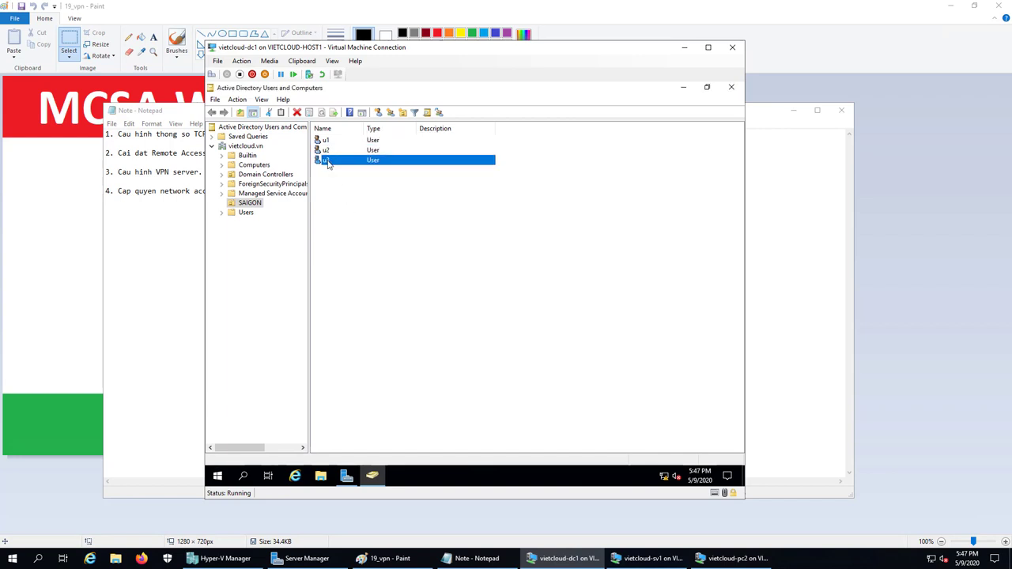
pyautogui.doubleClick(328, 161)
pyautogui.click(448, 157)
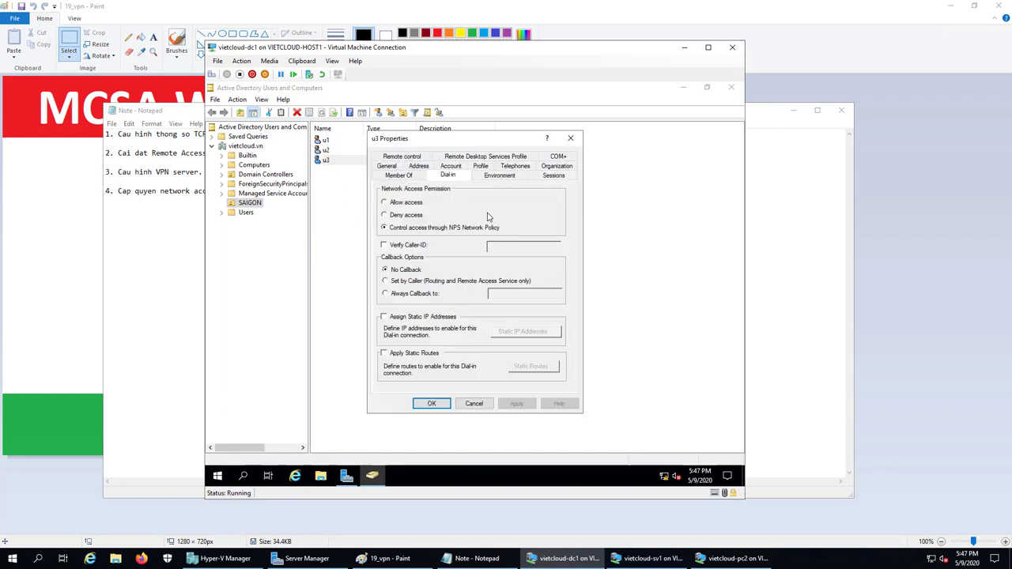
pyautogui.click(399, 204)
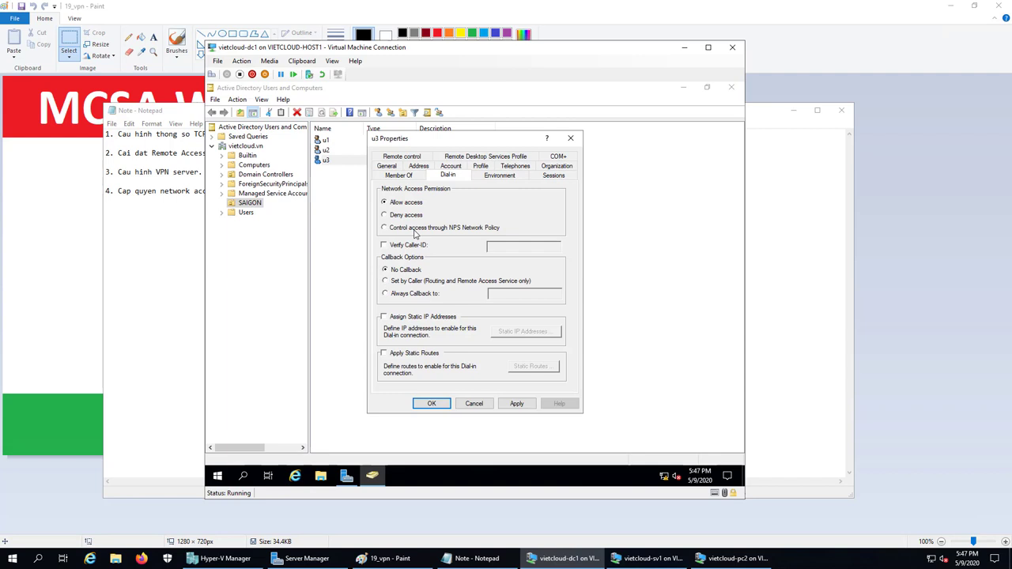
pyautogui.click(432, 404)
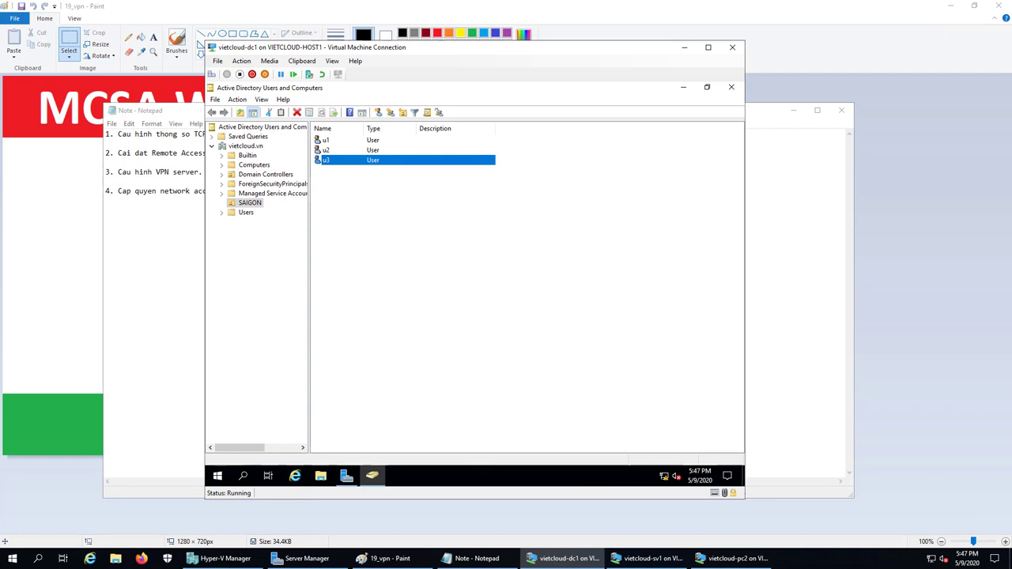
# - Add the line '5. Tao VPN connections.' to the Notepad lab notes
pyautogui.click(475, 559)
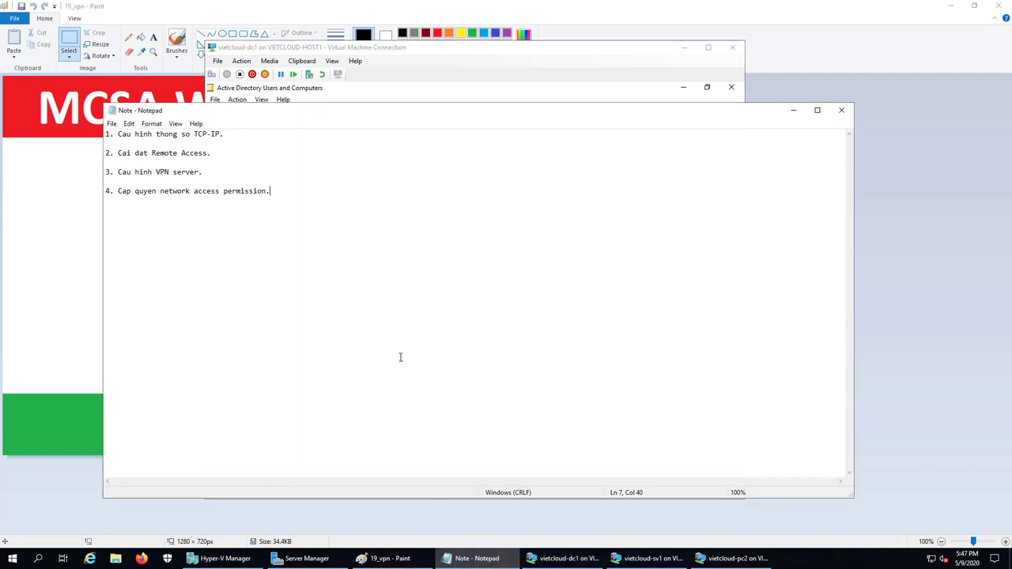
pyautogui.press('Return')
pyautogui.press('Return')
pyautogui.write('5. Tao VPN connect')
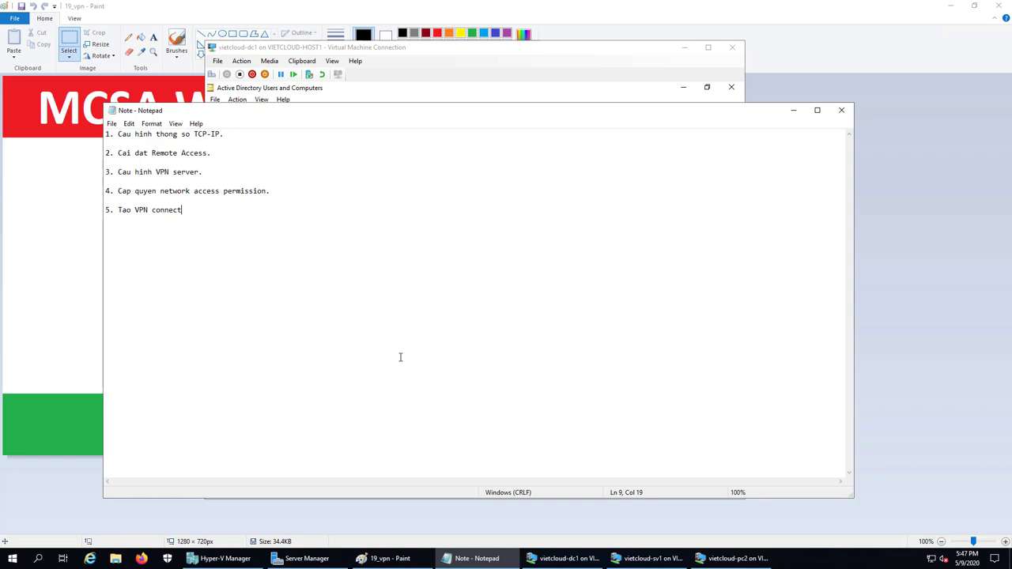
pyautogui.write('ions.')
# - Check the lab network diagram in Paint, then return to the PC2 virtual machine
pyautogui.click(700, 558)
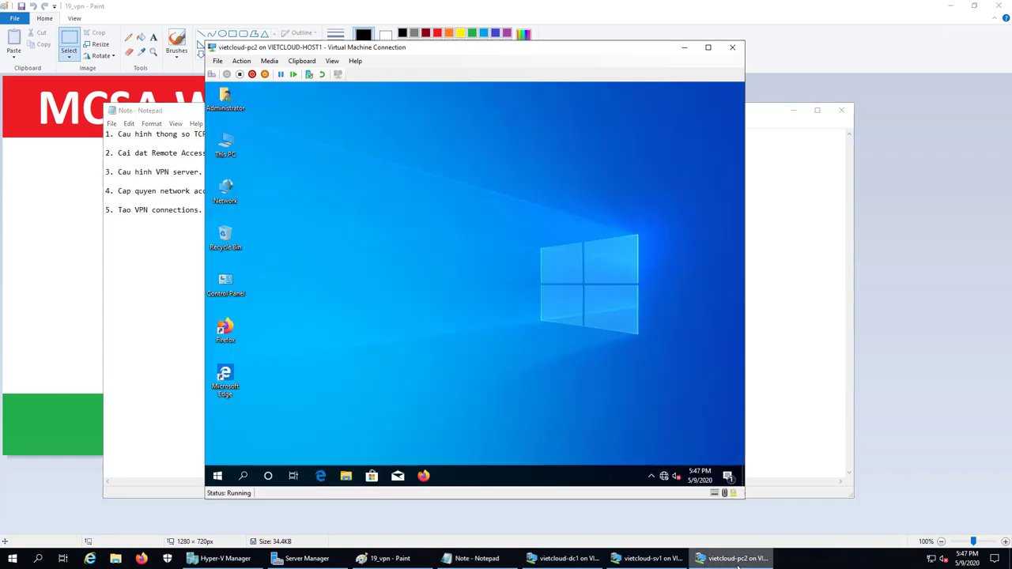
pyautogui.click(403, 553)
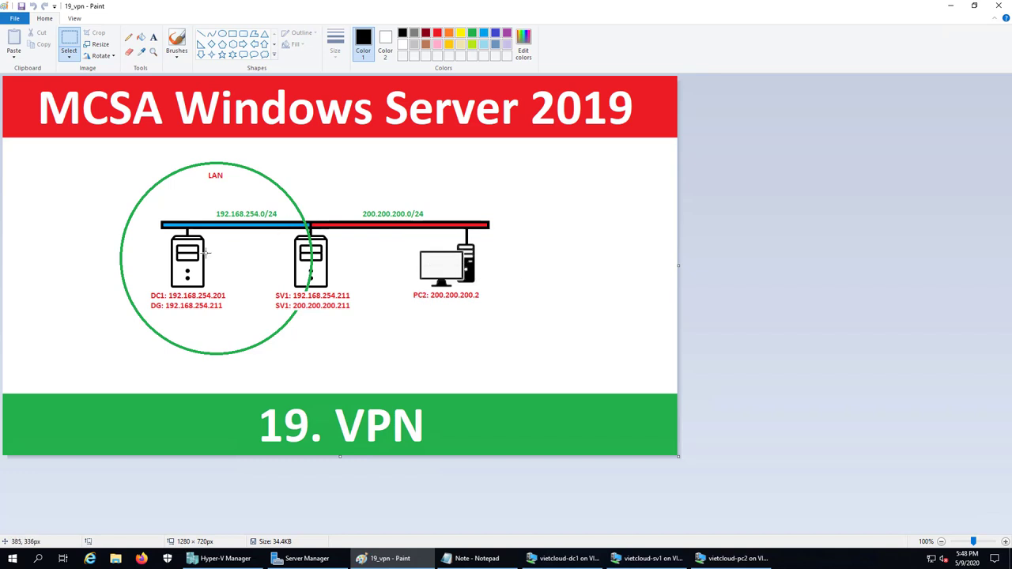
pyautogui.click(724, 558)
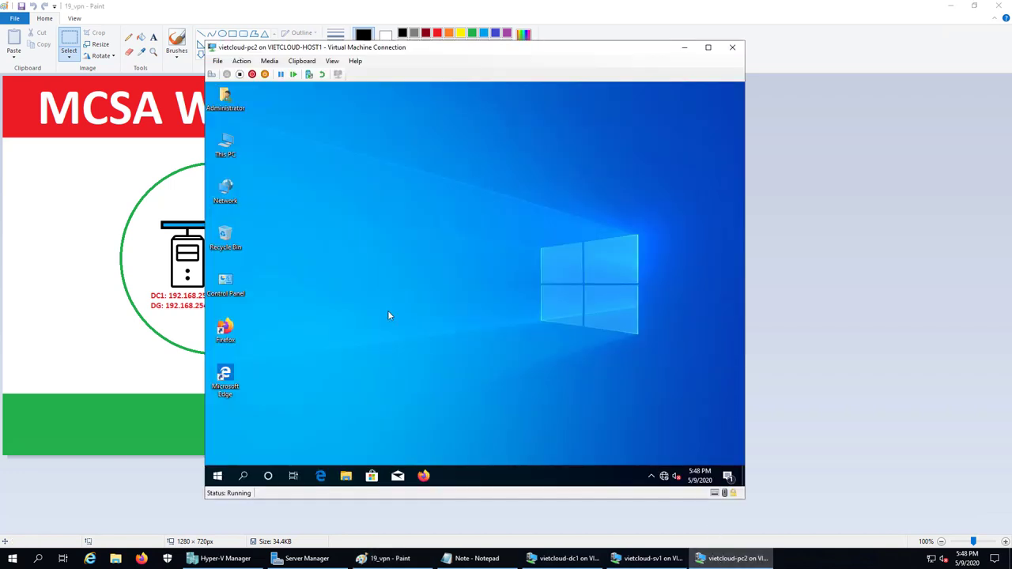
# - Go to Settings > Network & Internet > VPN on PC2
pyautogui.rightClick(217, 475)
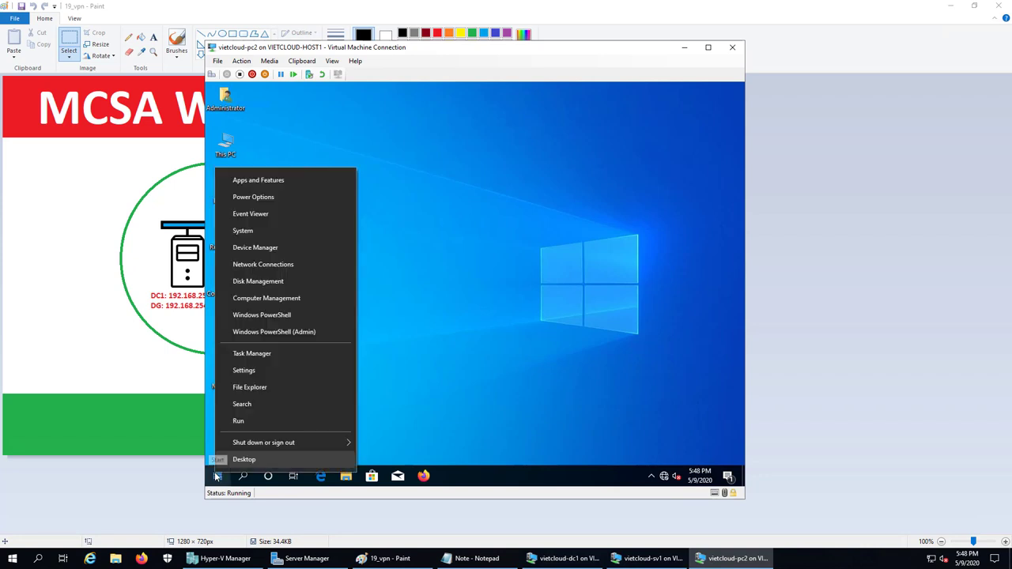
pyautogui.click(250, 371)
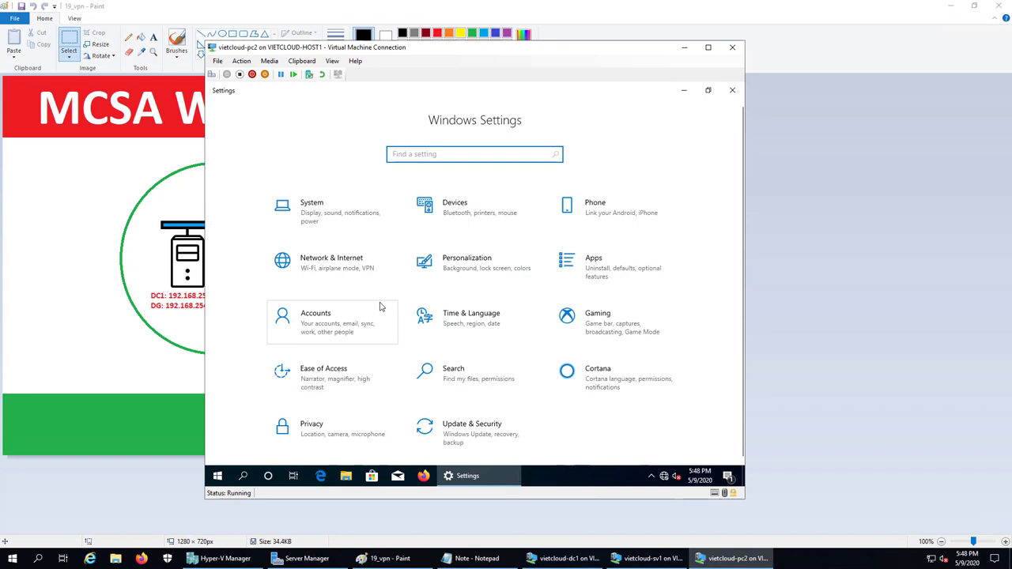
pyautogui.click(332, 267)
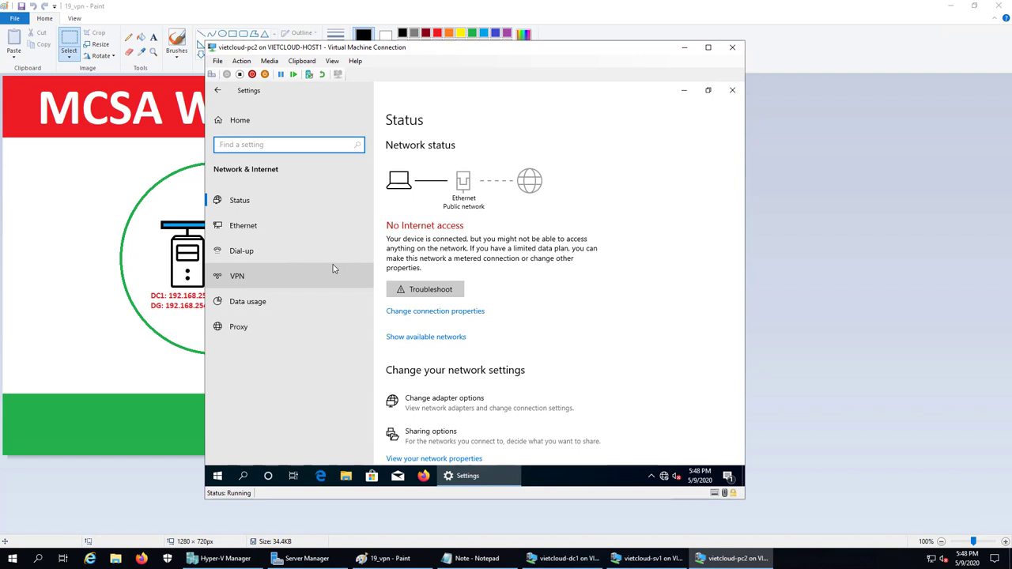
pyautogui.click(235, 283)
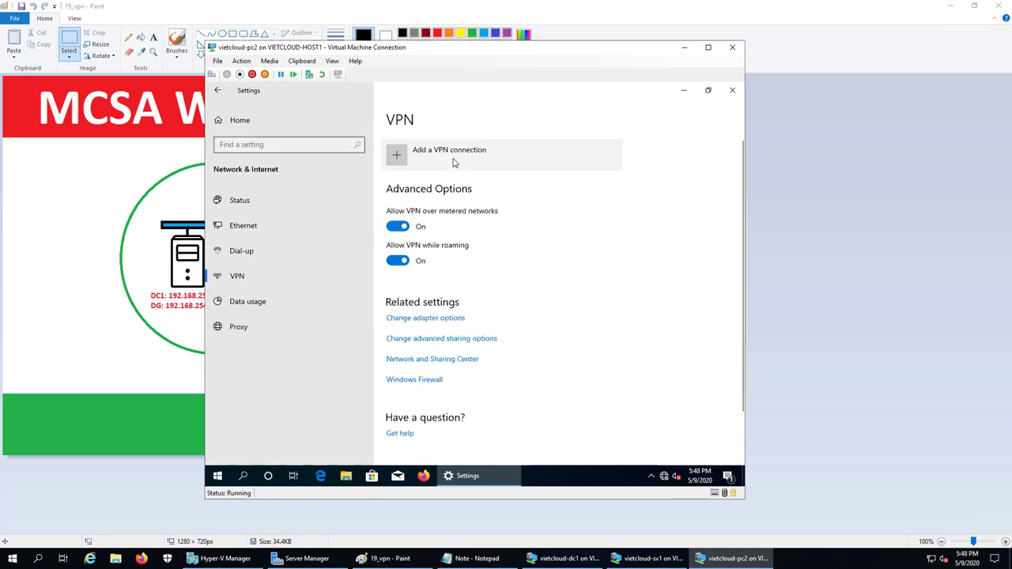
# - Start a Windows (built-in) VPN connection named 'Remote Access Company', then check the network diagram
pyautogui.click(454, 162)
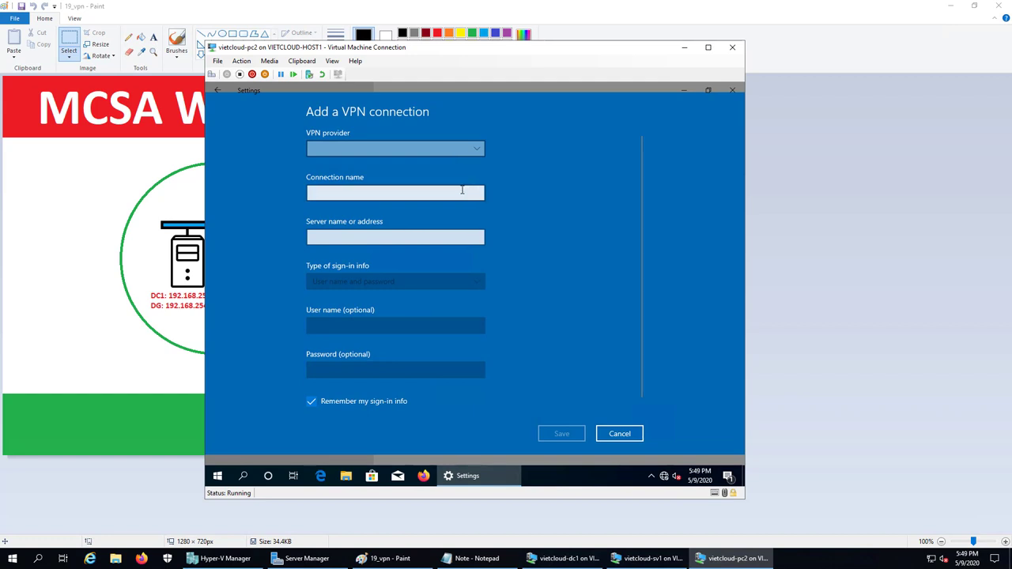
pyautogui.click(468, 150)
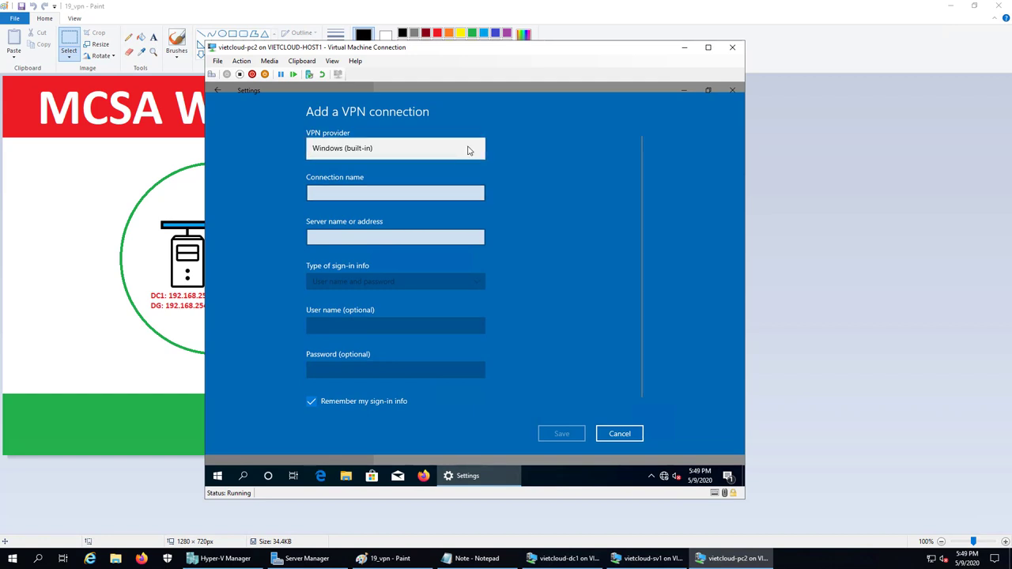
pyautogui.click(468, 150)
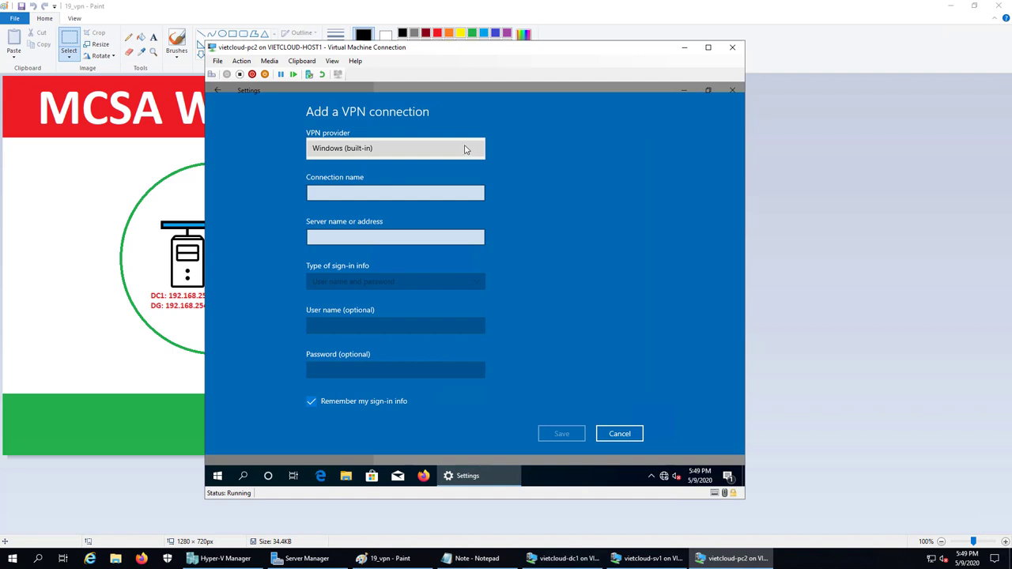
pyautogui.click(353, 191)
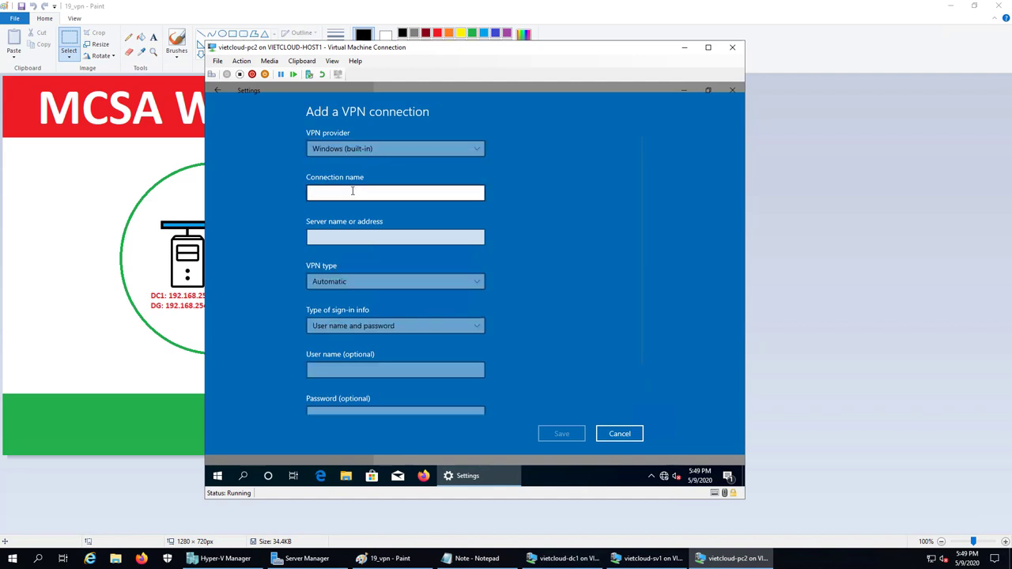
pyautogui.write('Remote Access Company')
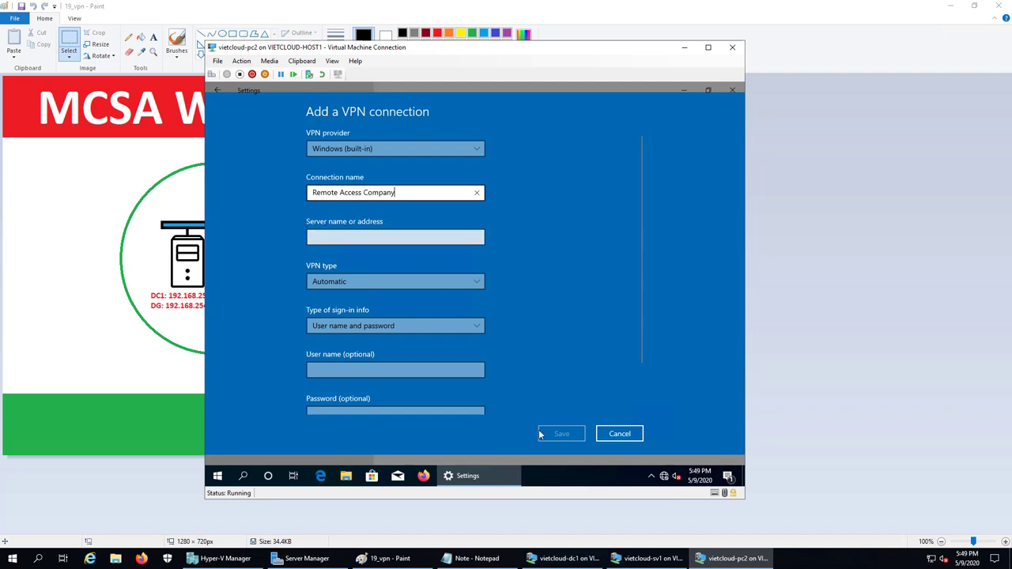
pyautogui.click(385, 559)
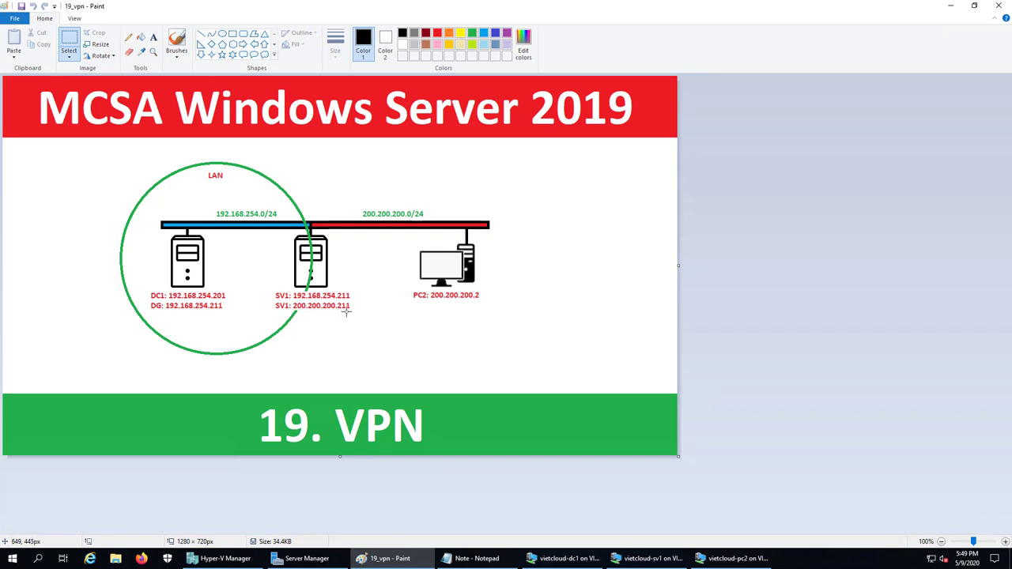
# - Set PC2's VPN server address to 200.200.200.211 and choose PPTP as the VPN type
pyautogui.click(733, 558)
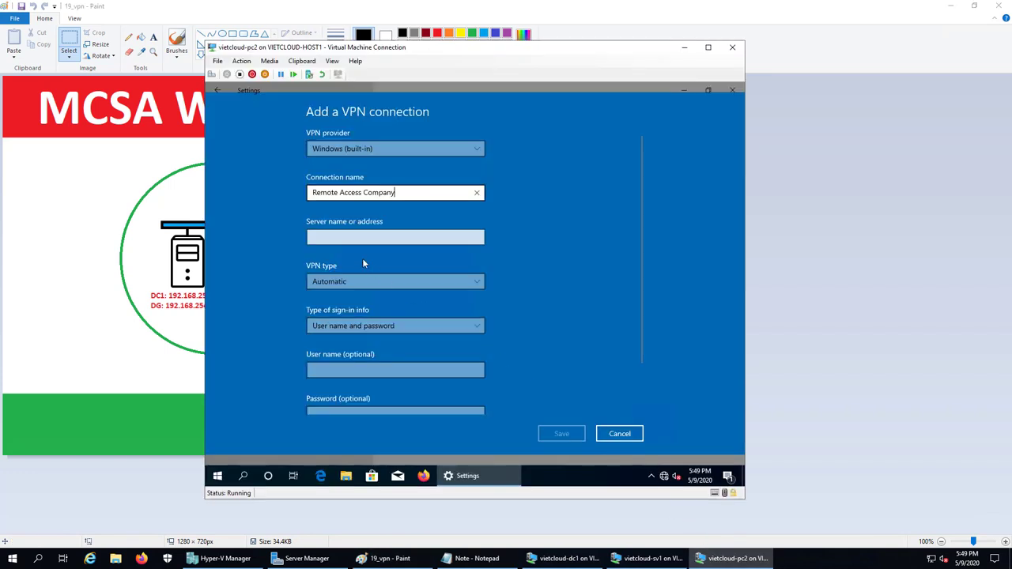
pyautogui.click(344, 237)
pyautogui.write('200')
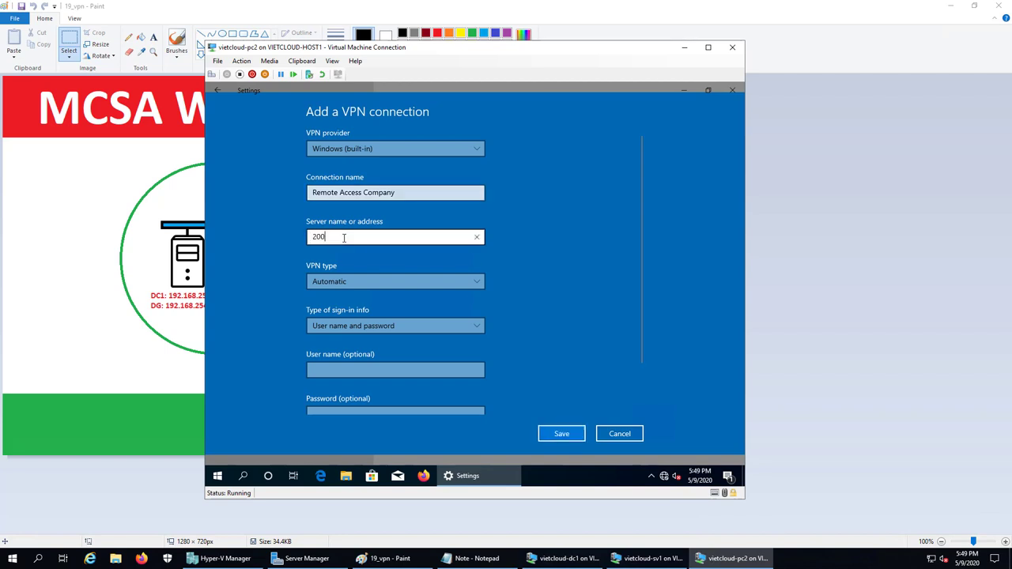
pyautogui.write('.200.200.200.')
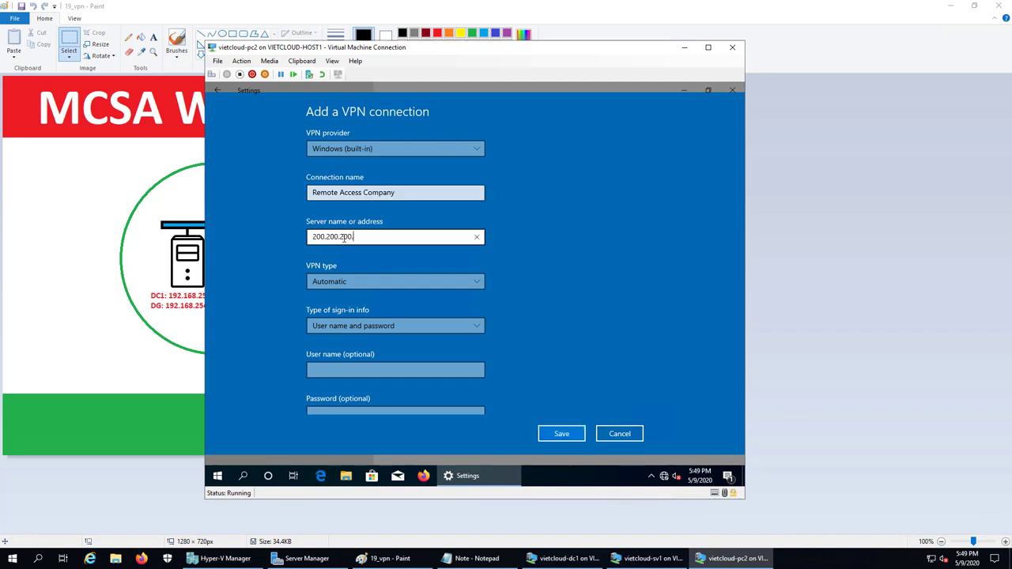
pyautogui.write('11')
pyautogui.click(390, 283)
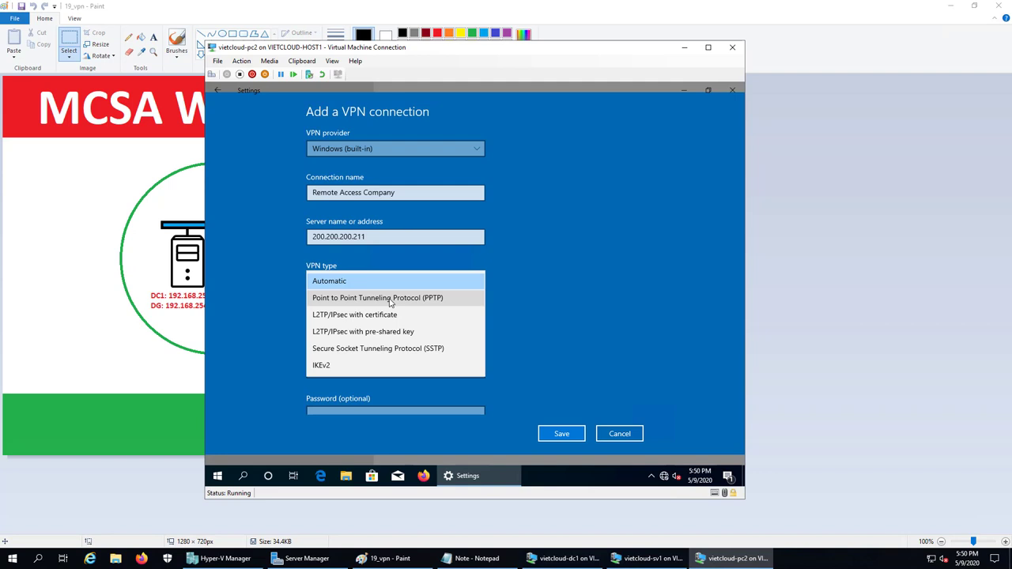
pyautogui.click(389, 298)
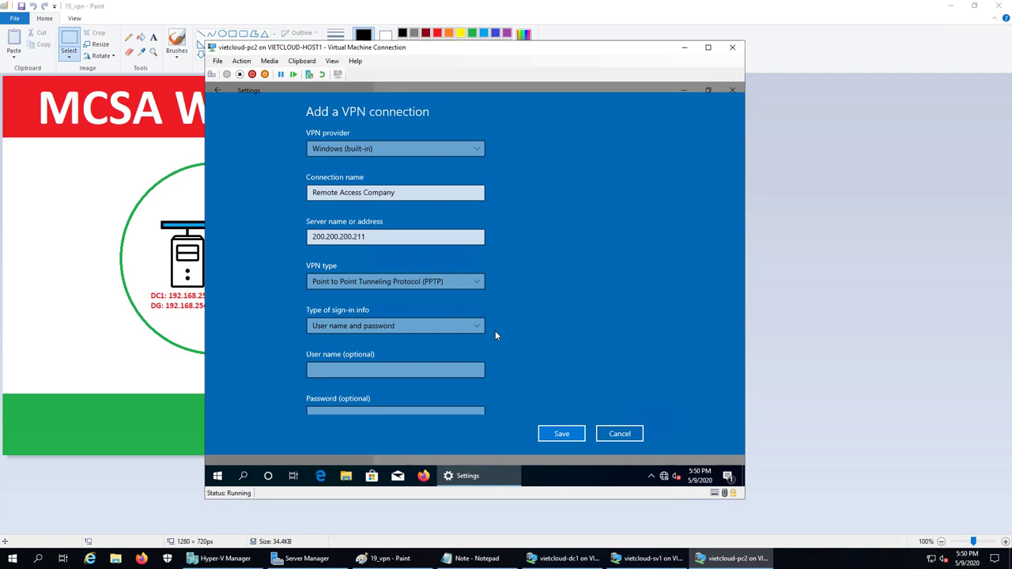
# - Keep user name and password sign-in, enter the domain user's name and password, and save
pyautogui.click(408, 324)
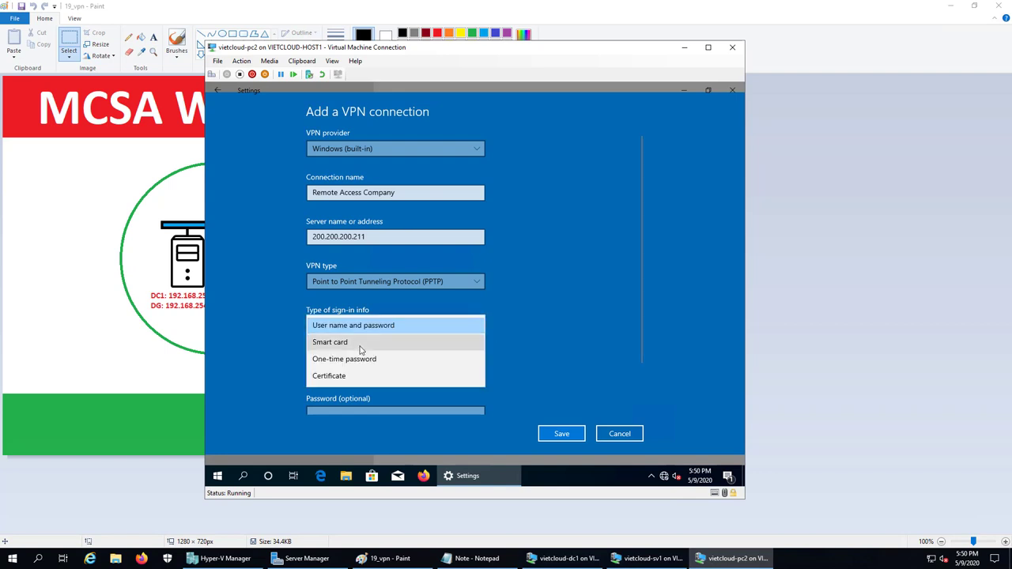
pyautogui.click(588, 343)
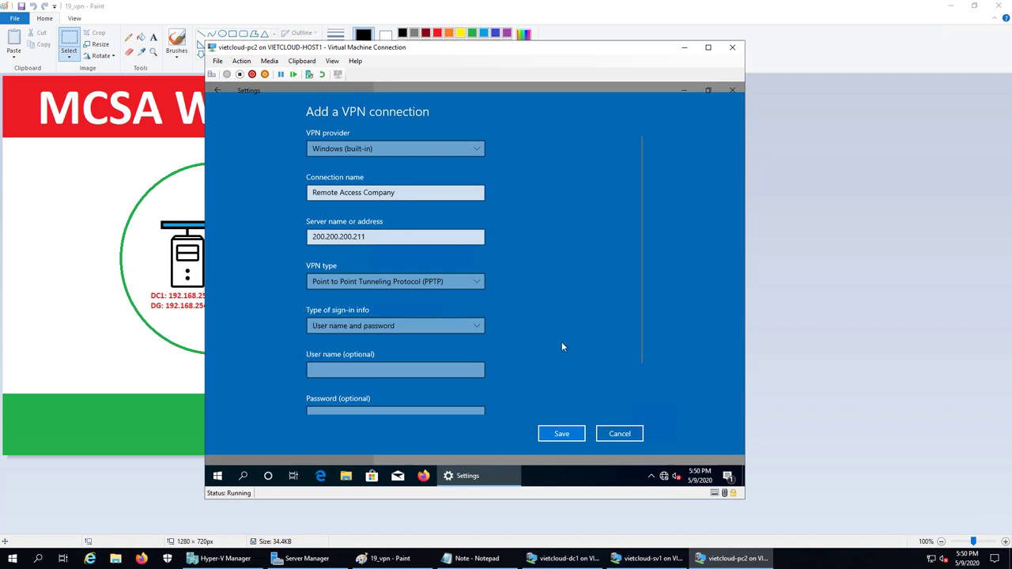
pyautogui.click(331, 368)
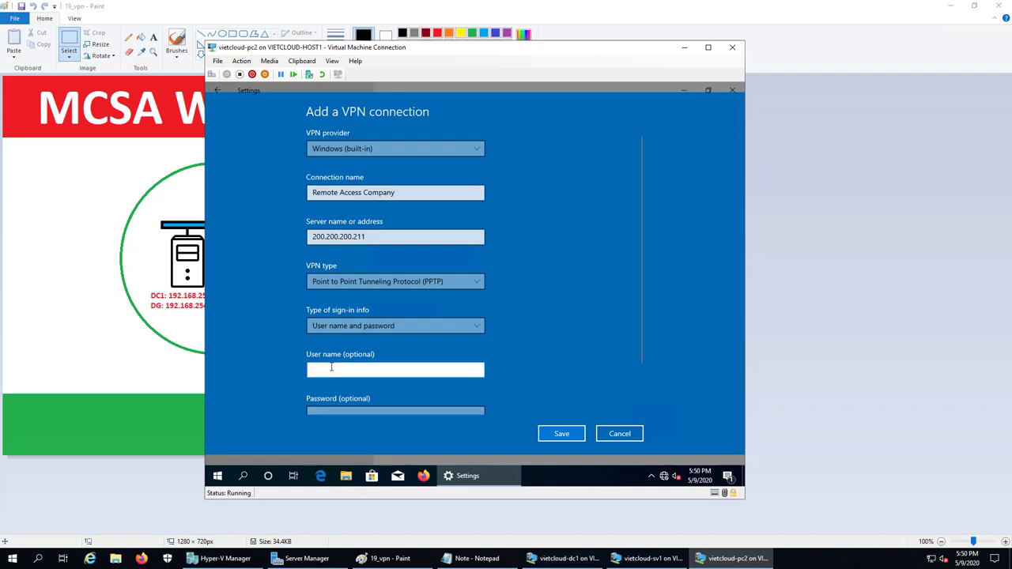
pyautogui.write('vietcloud')
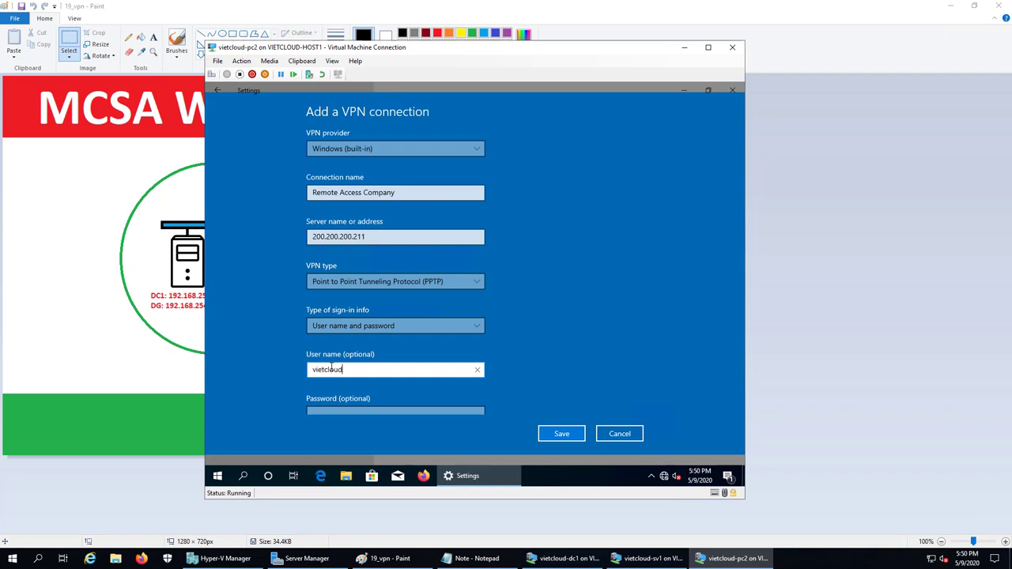
pyautogui.write('\\u1')
pyautogui.click(325, 410)
pyautogui.write('12')
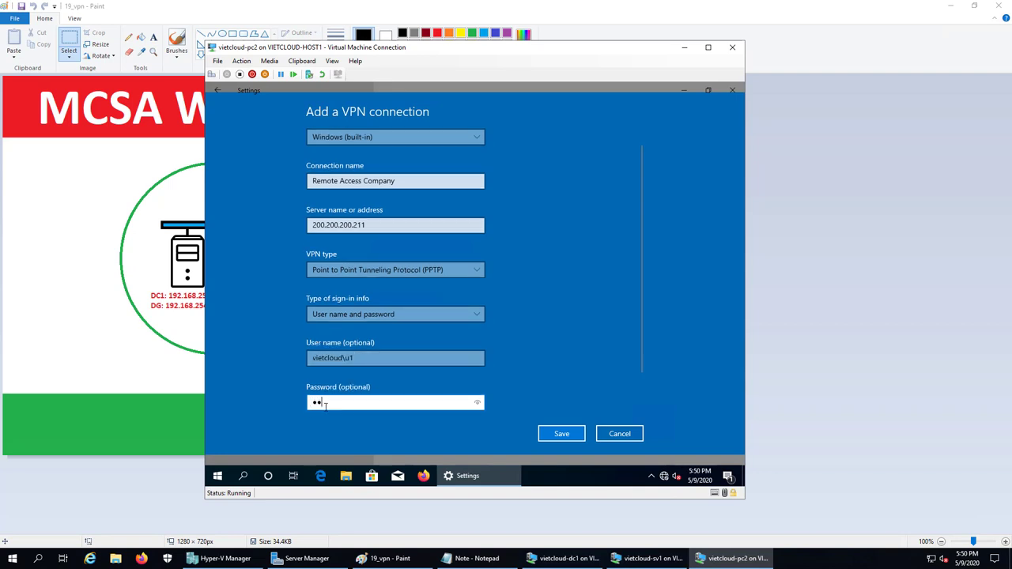
pyautogui.scroll(-1, 523, 320)
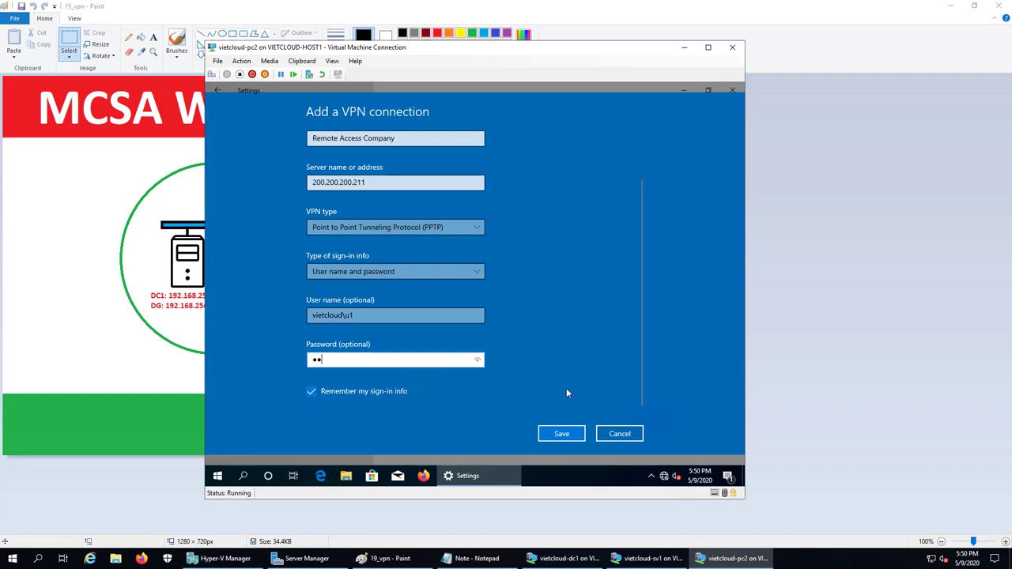
pyautogui.click(577, 430)
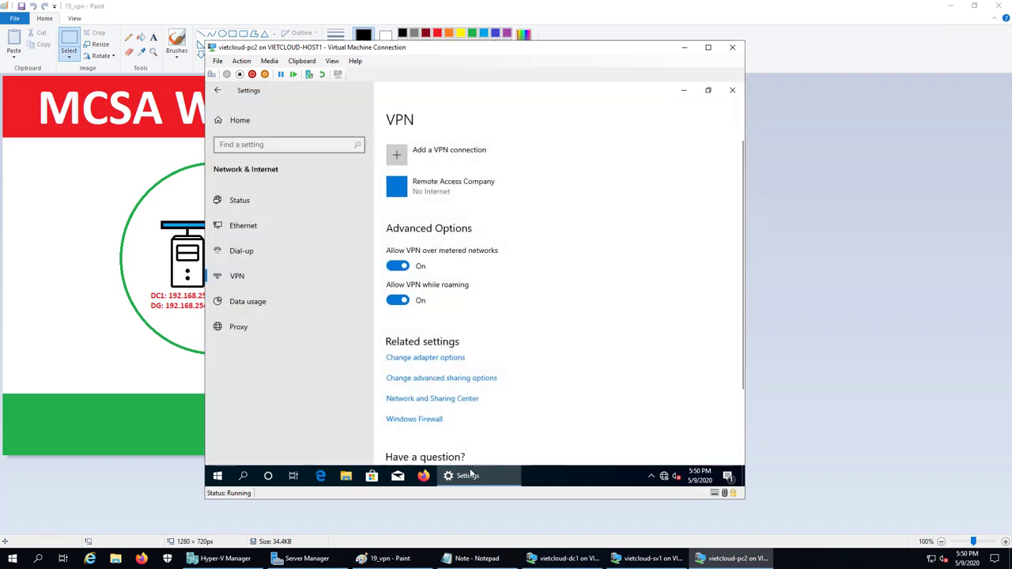
# - Add '6. Kiem tra ket noi VPN.' below step 5 in the Notepad lab notes
pyautogui.click(475, 558)
pyautogui.press('Return')
pyautogui.press('Return')
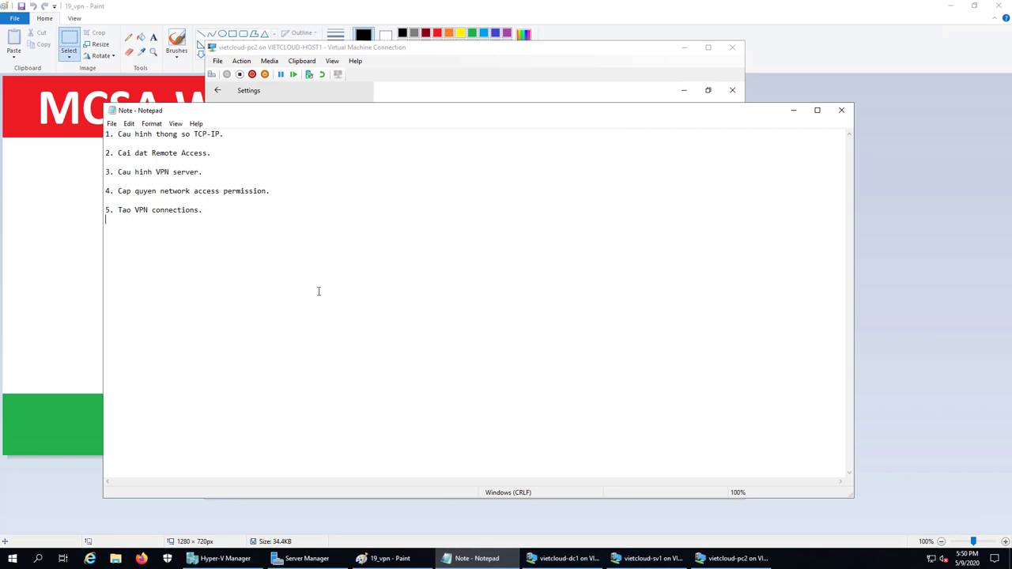
pyautogui.write('6. Kiem tra ket noi')
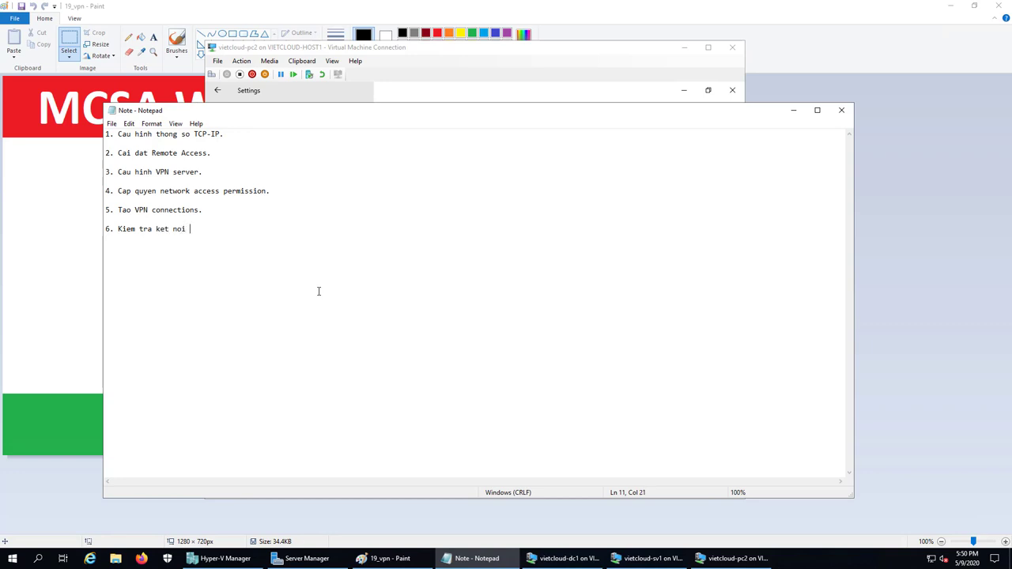
pyautogui.write(' VPN.')
pyautogui.click(709, 557)
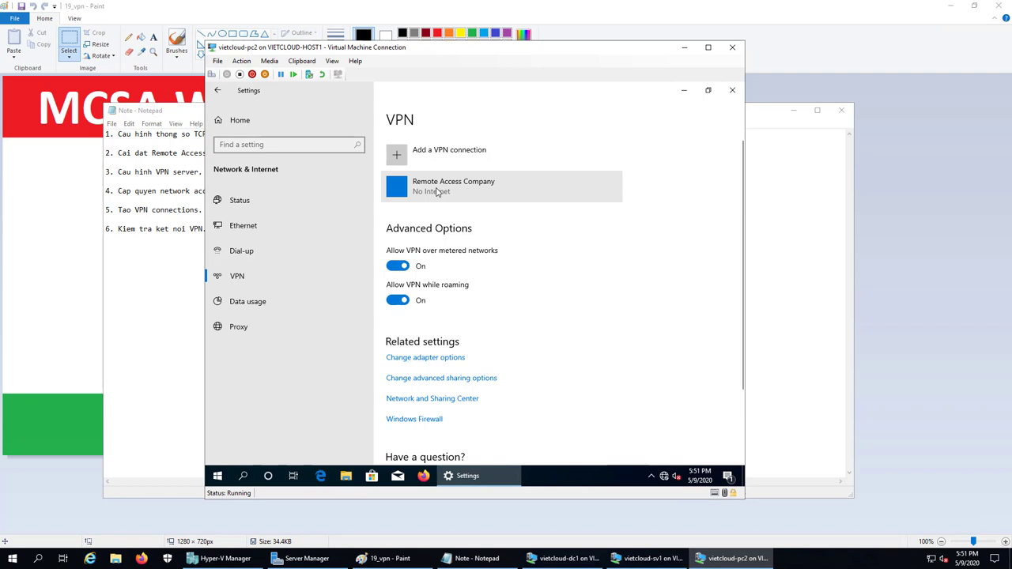
# - Connect the Remote Access Company VPN, then run ipconfig in cmd to confirm PPP address 10.10.10.2
pyautogui.click(438, 192)
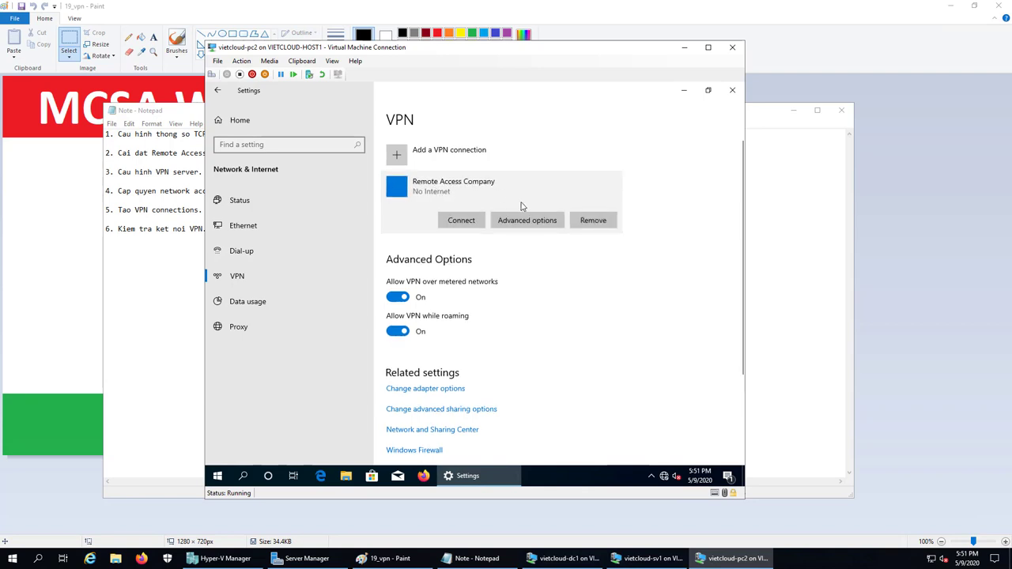
pyautogui.click(463, 220)
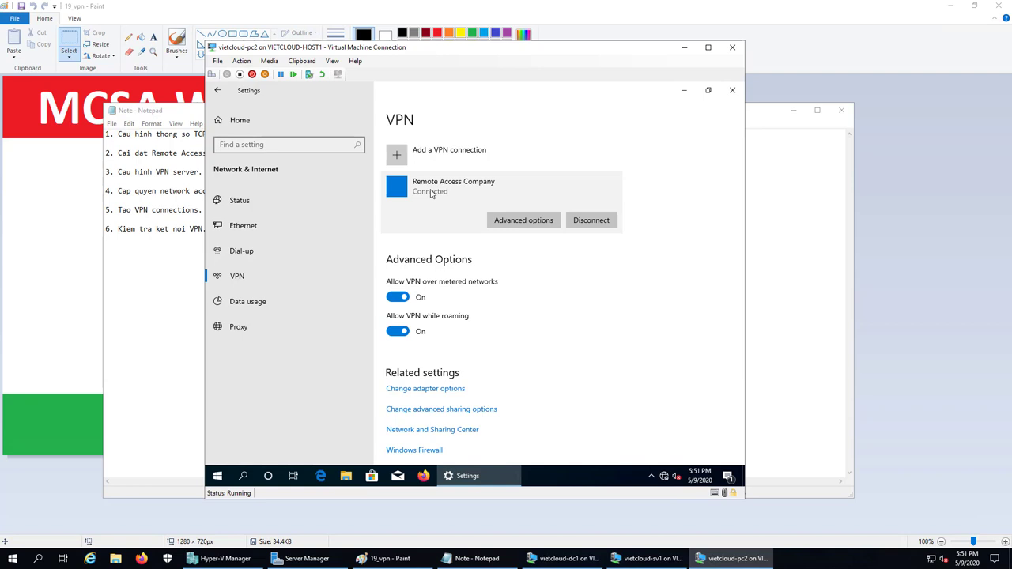
pyautogui.rightClick(218, 476)
pyautogui.click(238, 431)
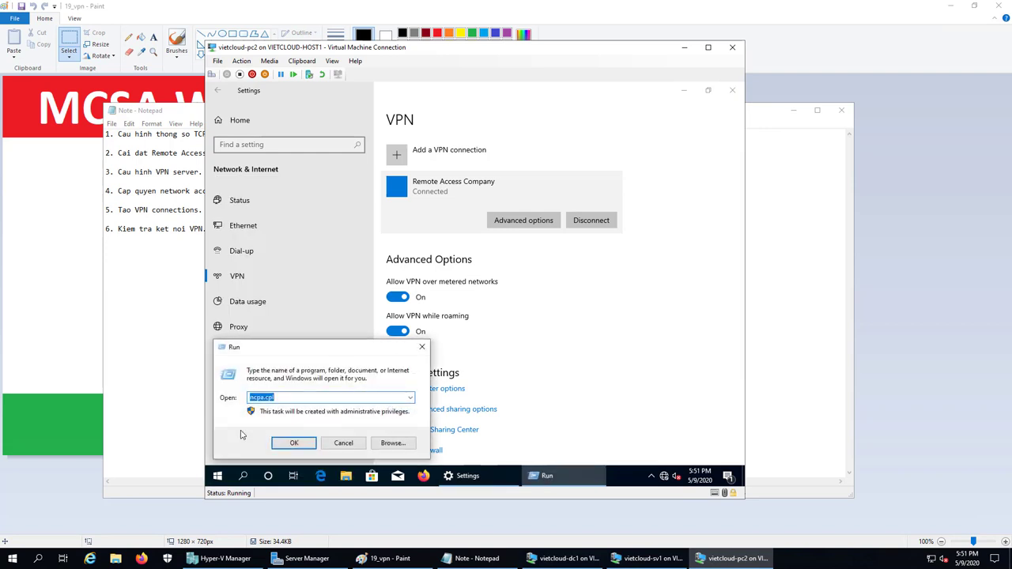
pyautogui.write('cmd')
pyautogui.press('Return')
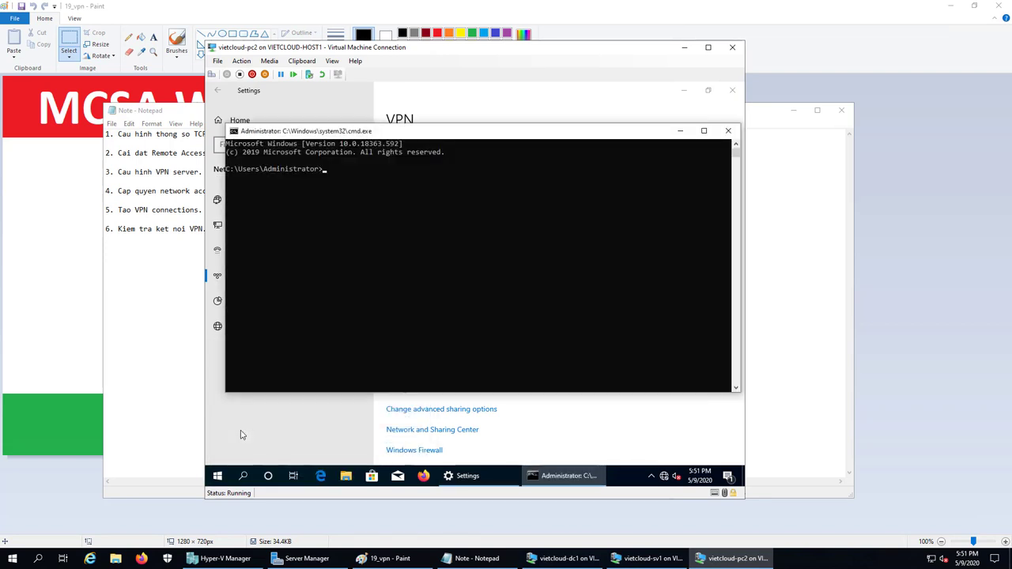
pyautogui.write('ipconfig')
pyautogui.press('Return')
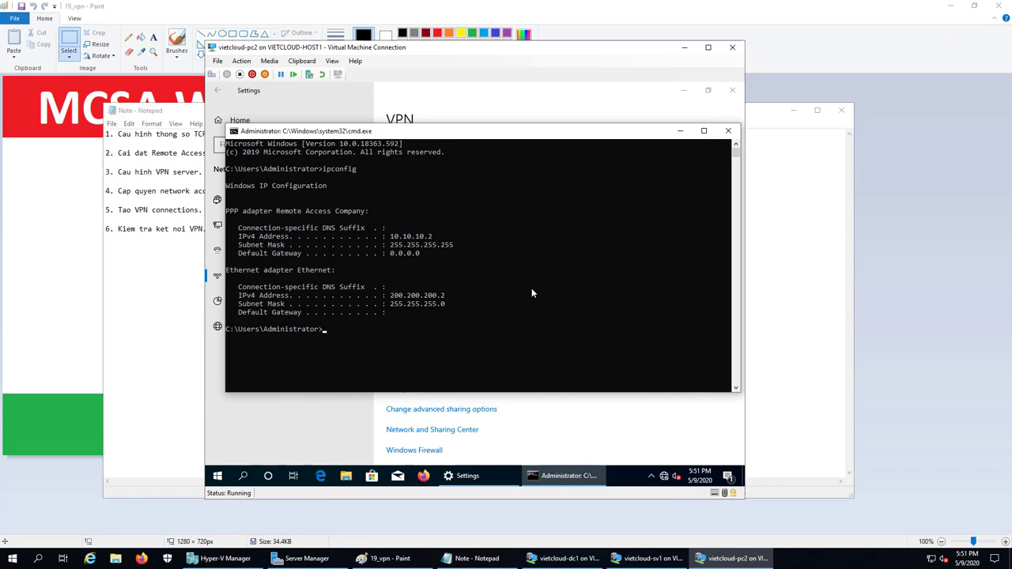
# - Confirm DC1's IP in the Paint diagram, then ping 192.168.254.201 from PC2's Command Prompt
pyautogui.write('ping')
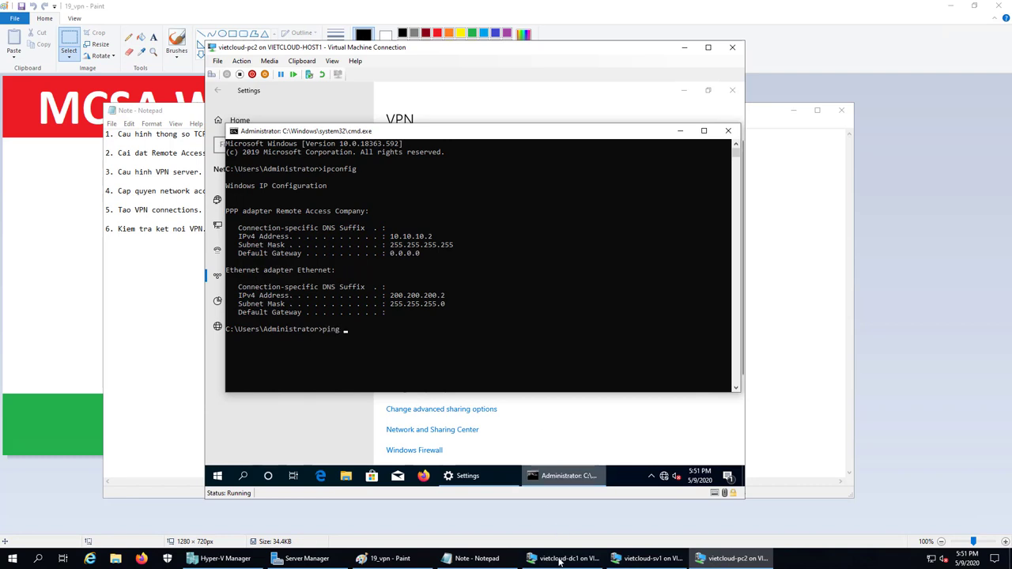
pyautogui.click(420, 559)
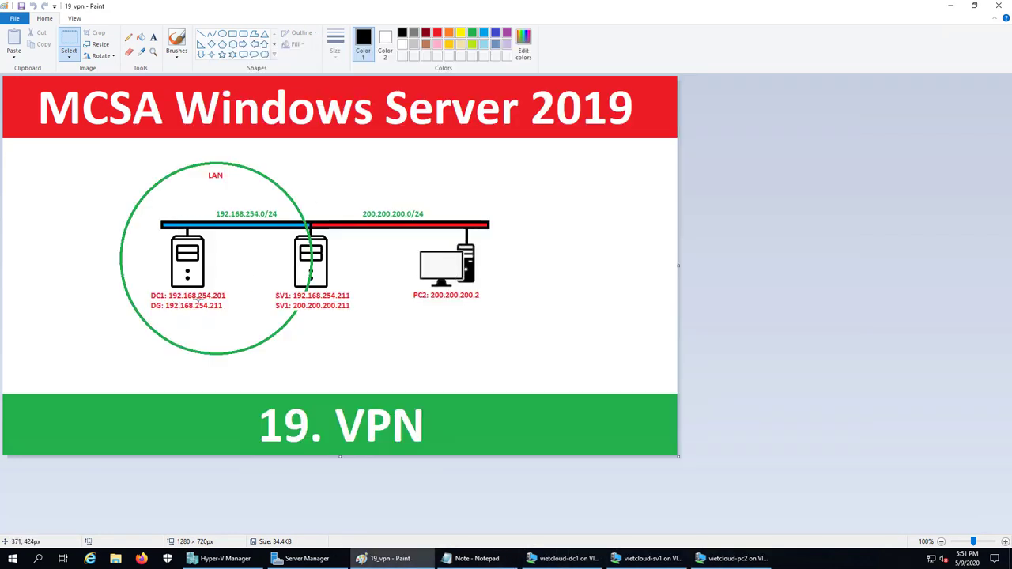
pyautogui.click(733, 558)
pyautogui.write('2.')
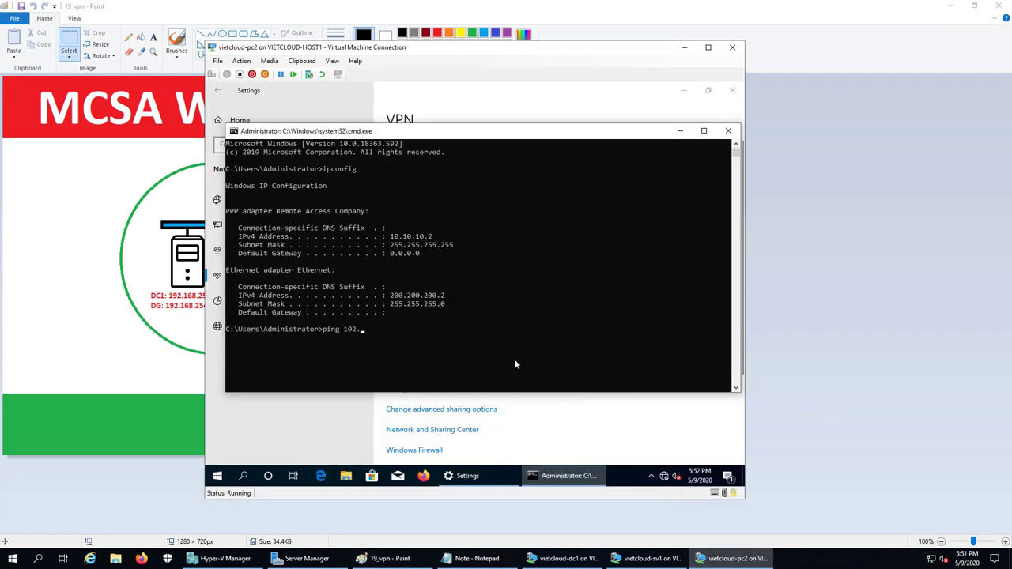
pyautogui.write('168.254.201')
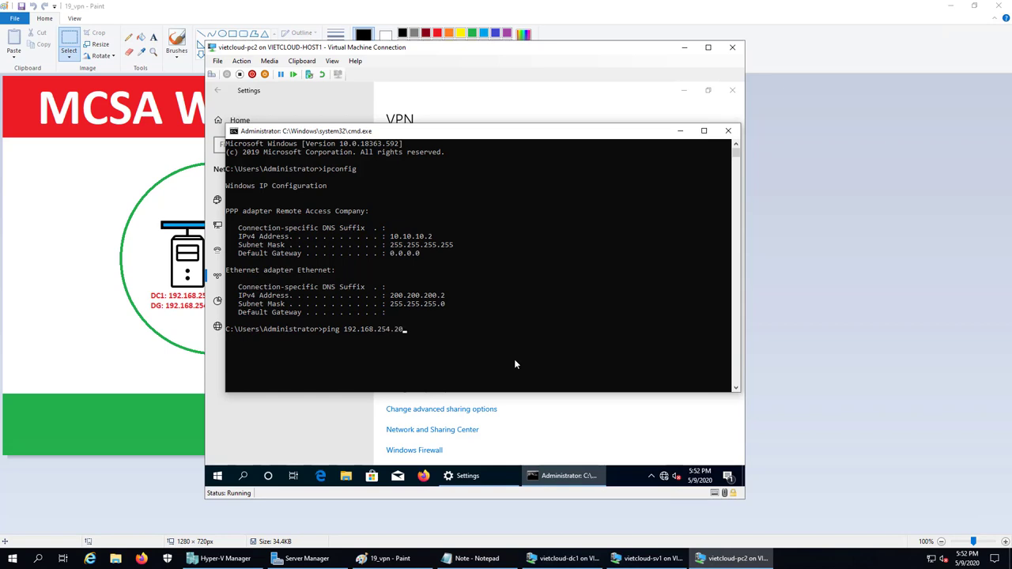
pyautogui.press('Return')
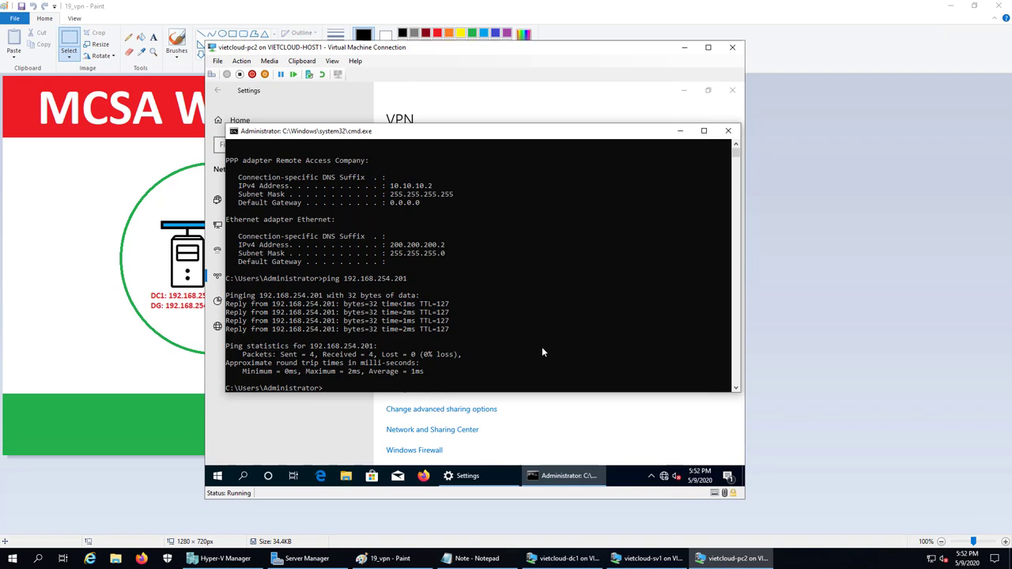
# - Run \\192.168.254.201 from Start's Run dialog to browse the DC's data, netlogon and sysvol shares
pyautogui.rightClick(217, 475)
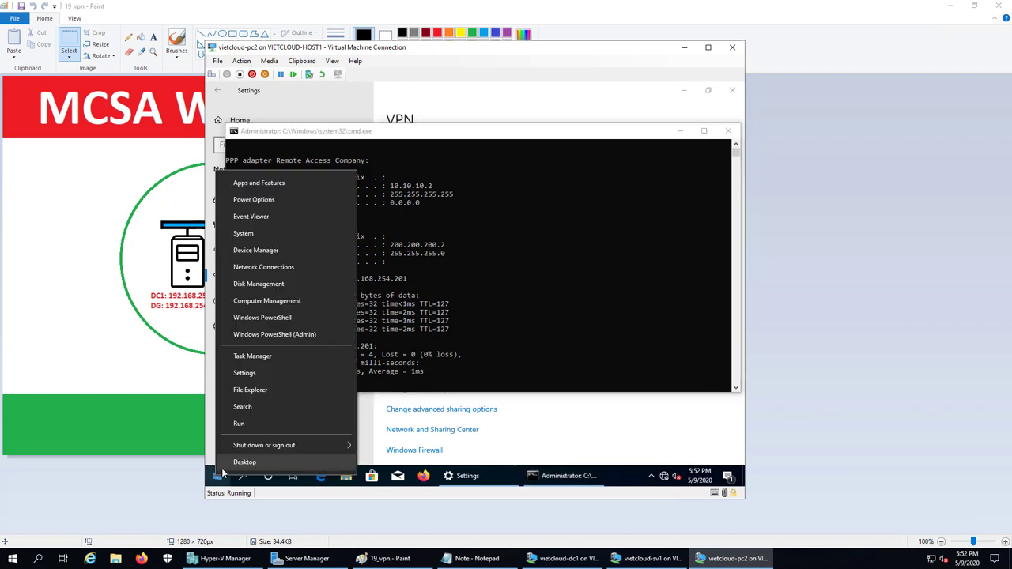
pyautogui.click(249, 426)
pyautogui.write('\\\\')
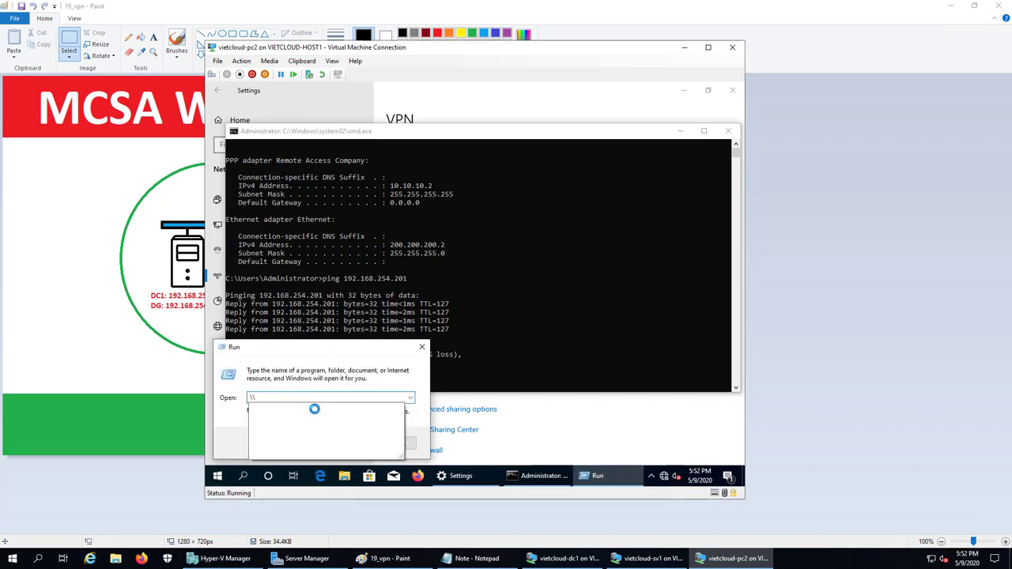
pyautogui.write('192.168.')
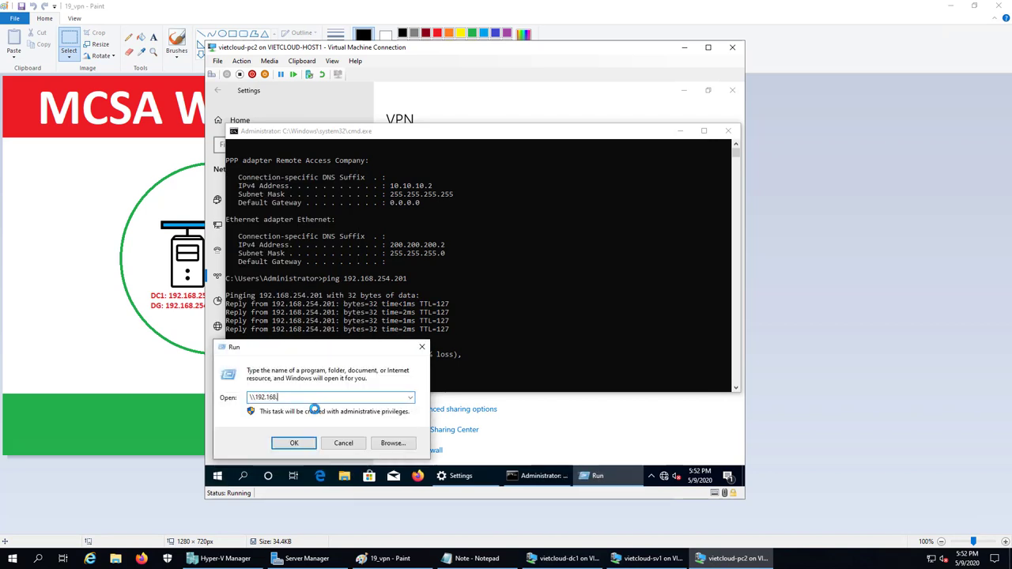
pyautogui.write('254.201')
pyautogui.press('Return')
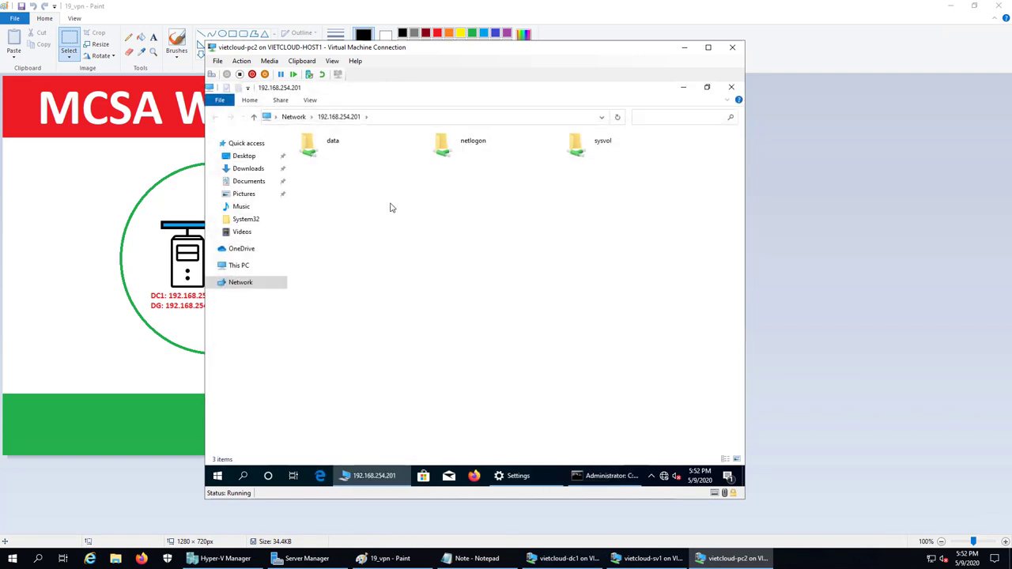
# - Open the data share and look over its two text files, data1 and data2
pyautogui.click(328, 151)
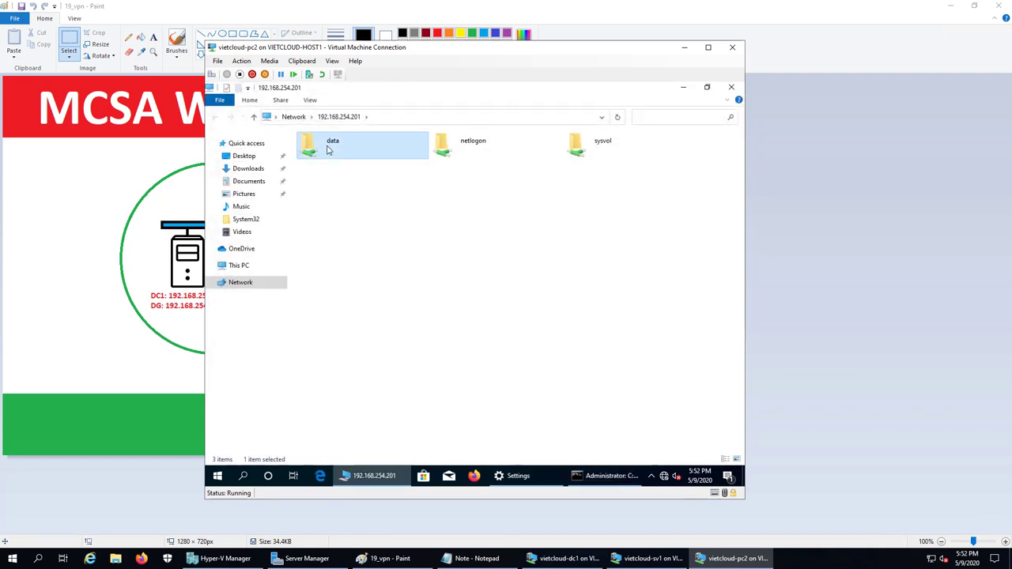
pyautogui.doubleClick(329, 150)
pyautogui.click(317, 162)
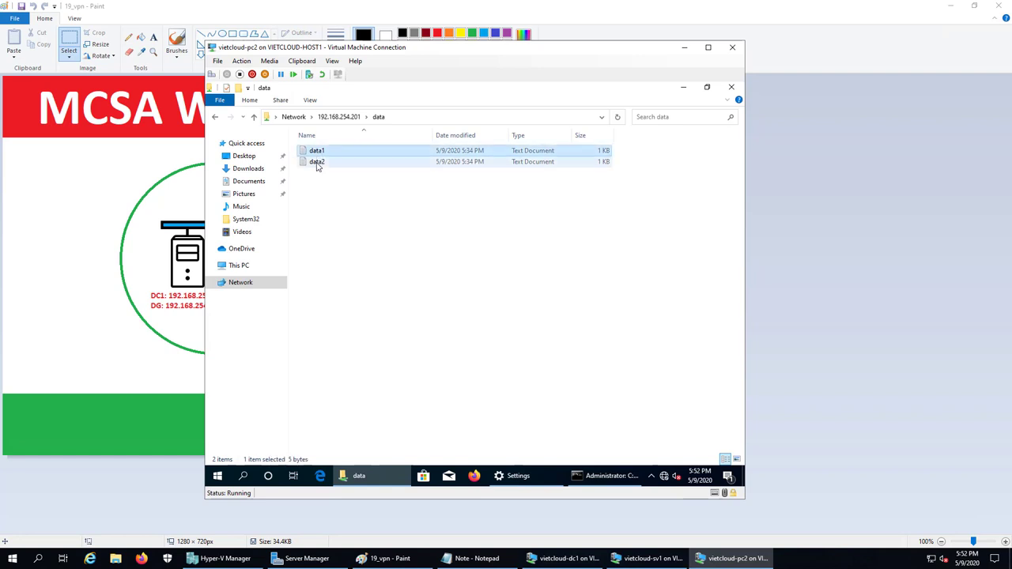
pyautogui.click(447, 253)
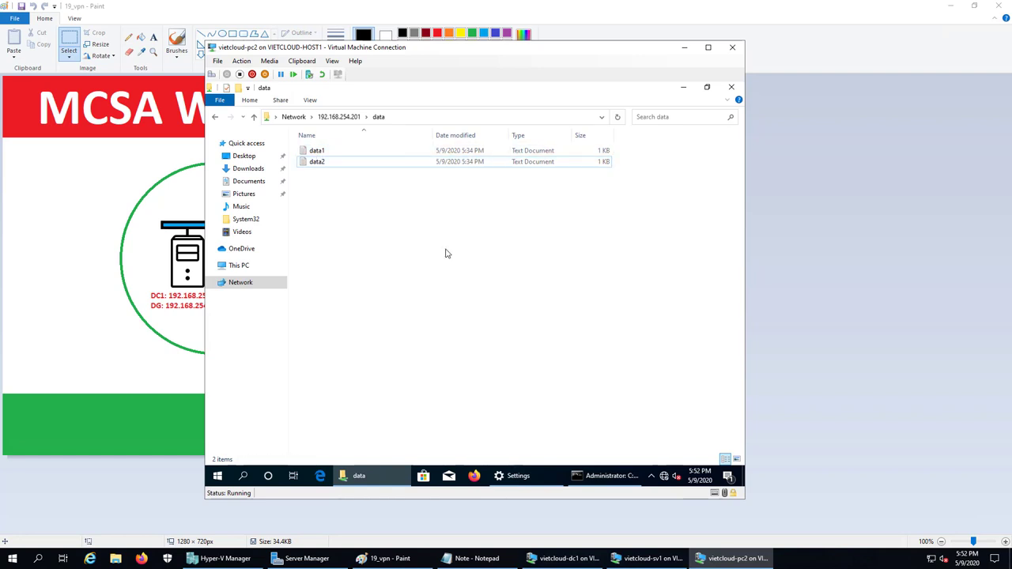